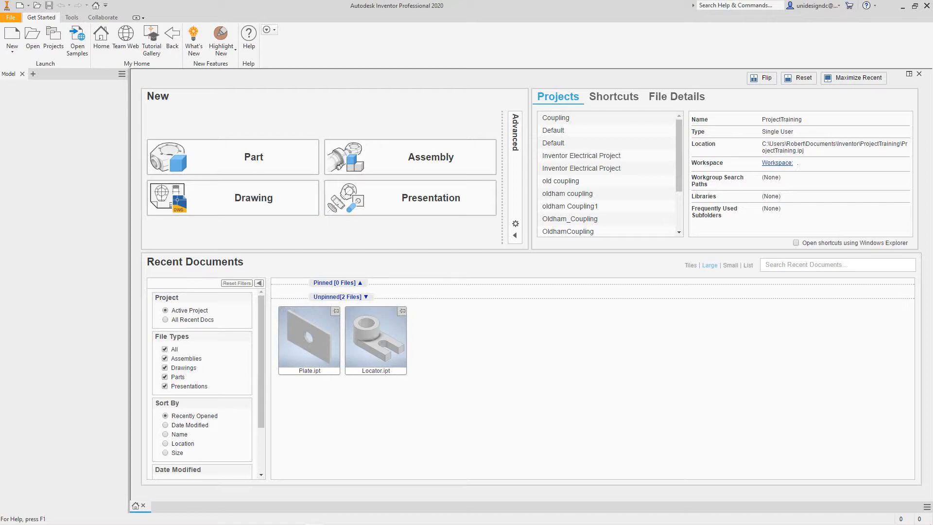
- Create a new part file from the English Standard (in).ipt template
left_click(12, 48)
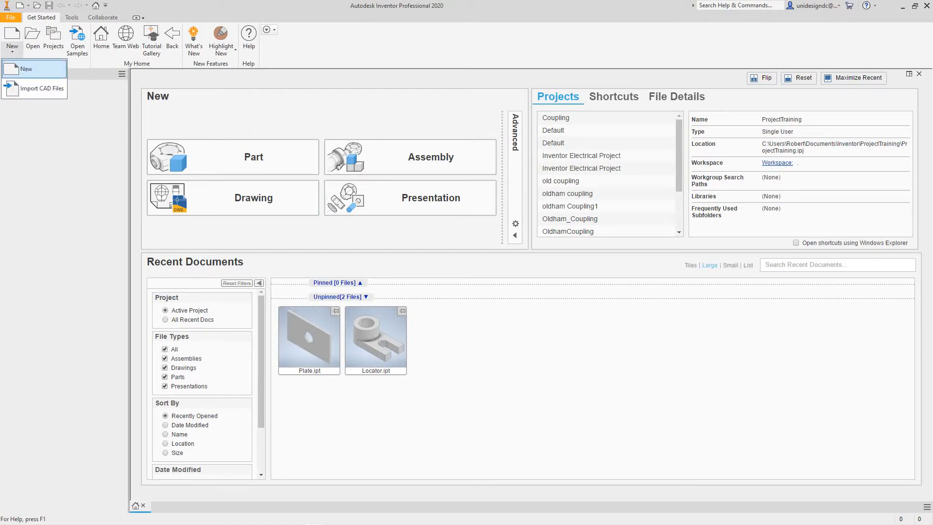
left_click(26, 68)
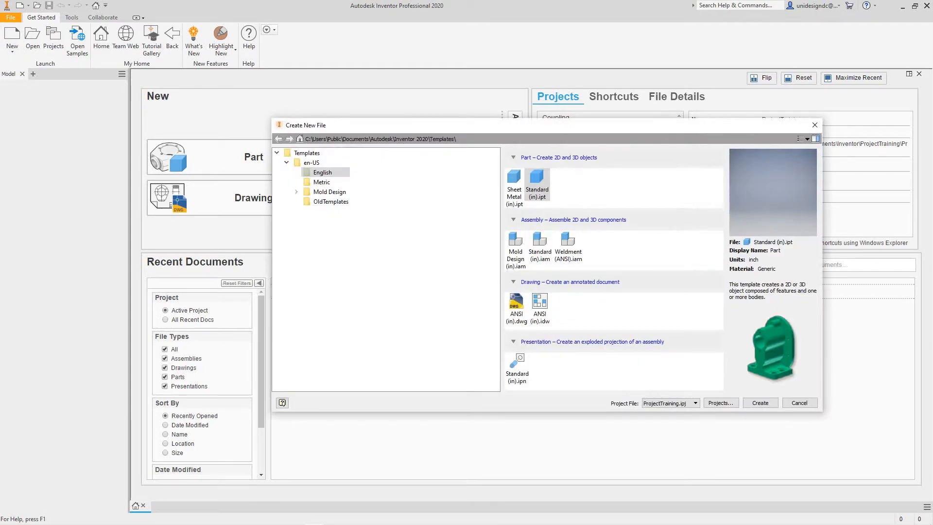
left_click(760, 403)
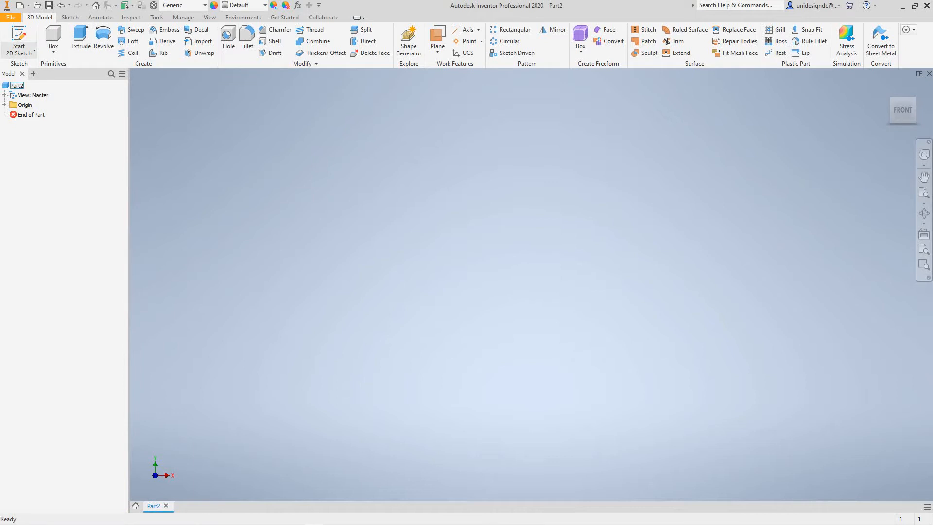
- Start a 2D sketch on the XY plane
left_click(19, 50)
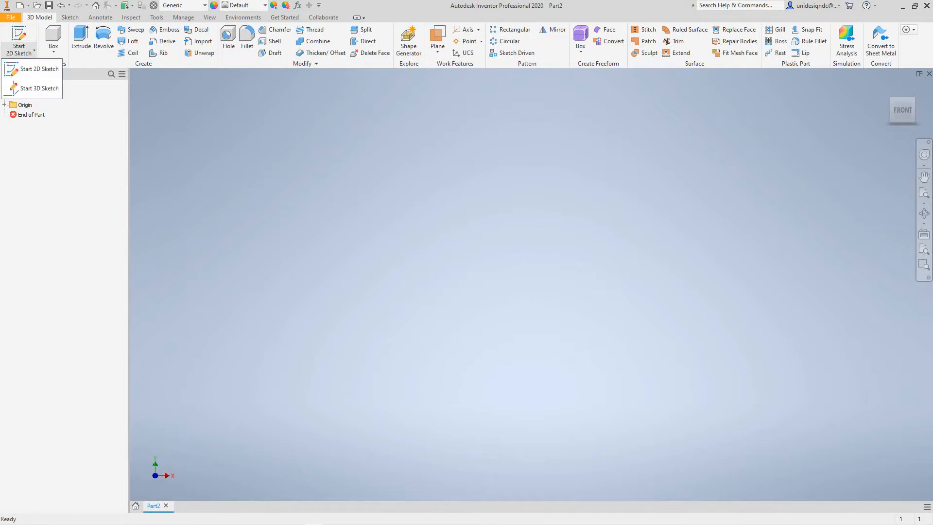
left_click(39, 69)
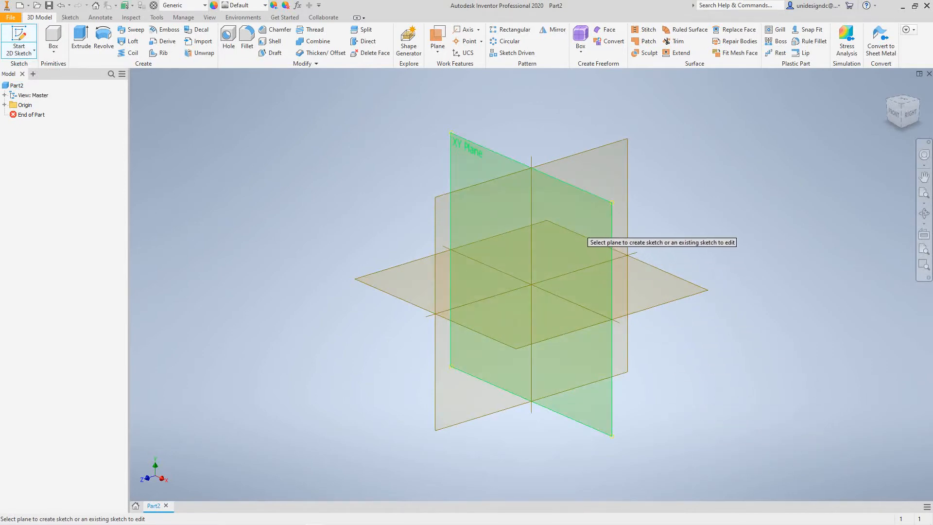
left_click(583, 234)
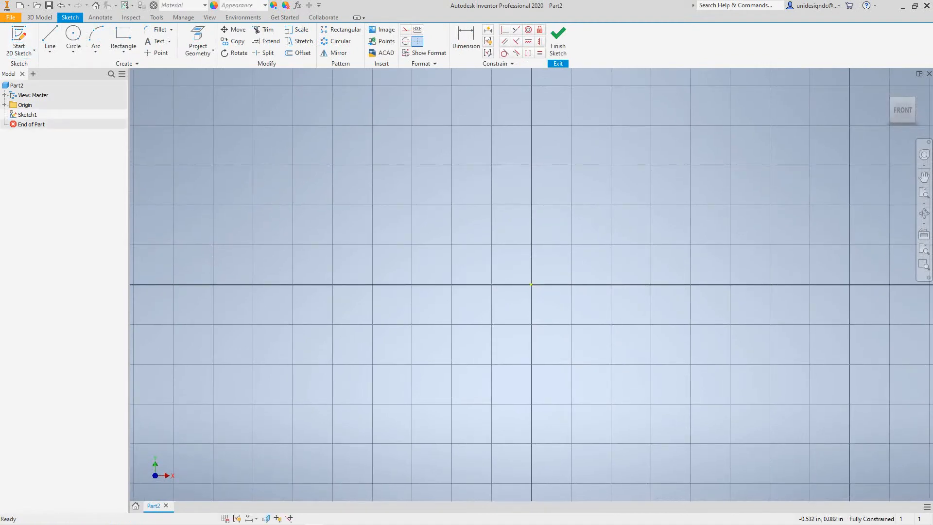
- Sketch connected lines for a left vertical edge about 0.63 in tall, a short top edge, and a notch about 0.28 in wide and 0.32 in deep
middle_click_drag(430, 238, 427, 272)
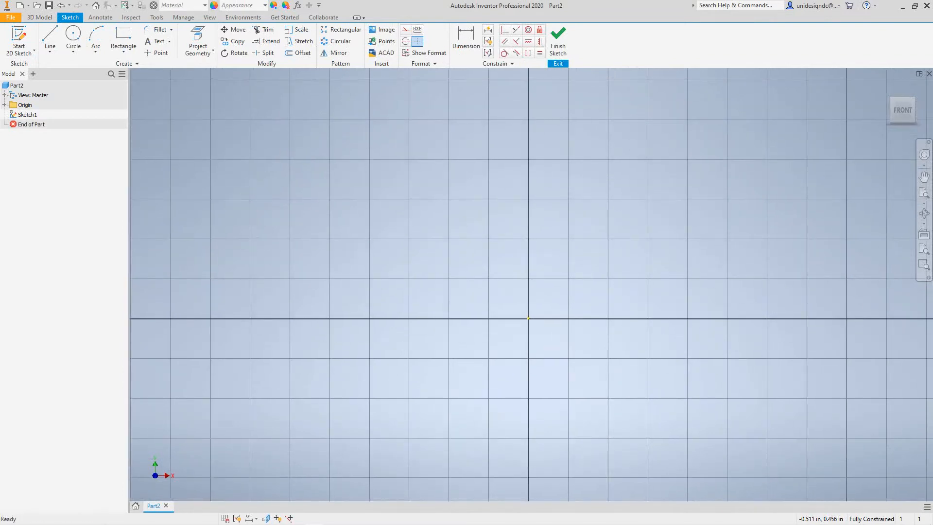
left_click(50, 38)
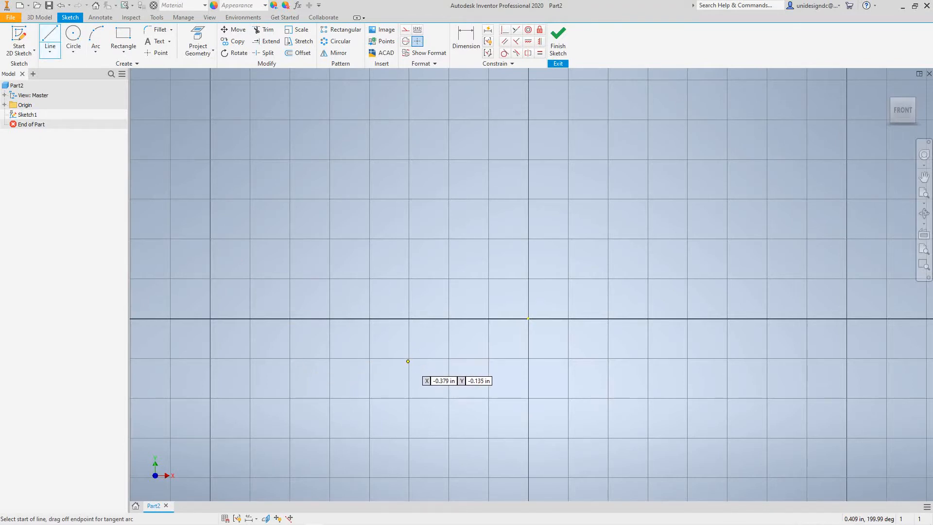
left_click(408, 360)
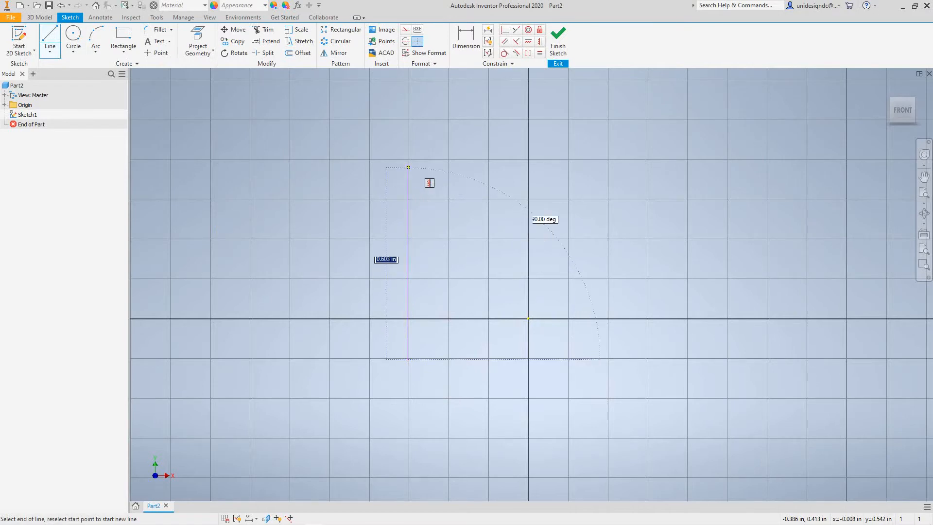
left_click(408, 159)
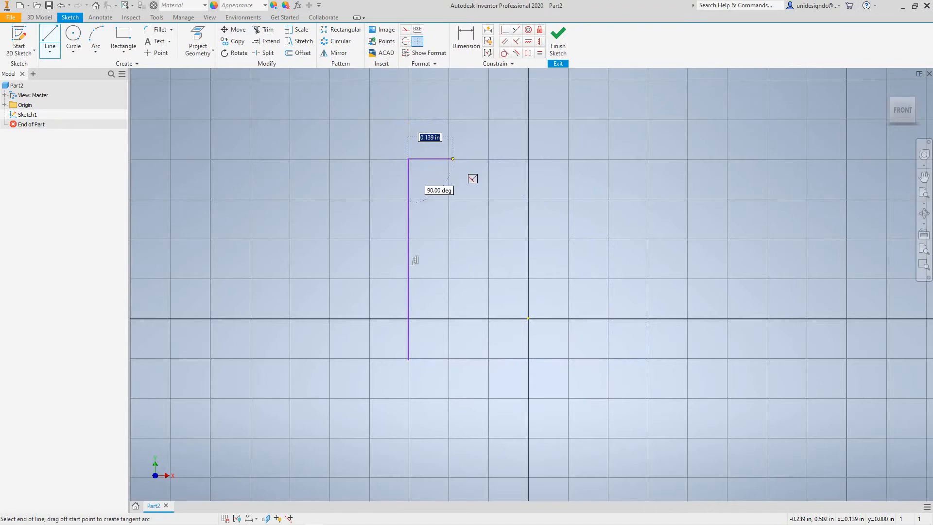
left_click(450, 158)
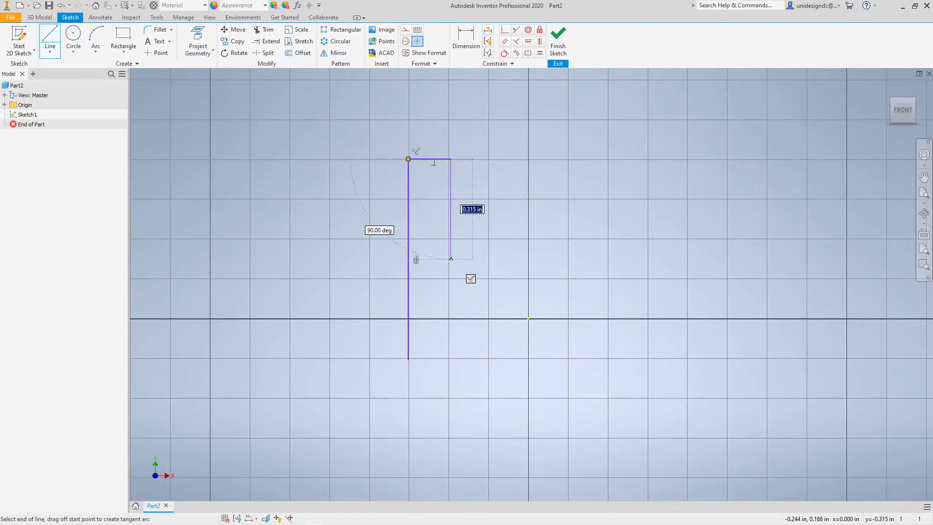
left_click(450, 259)
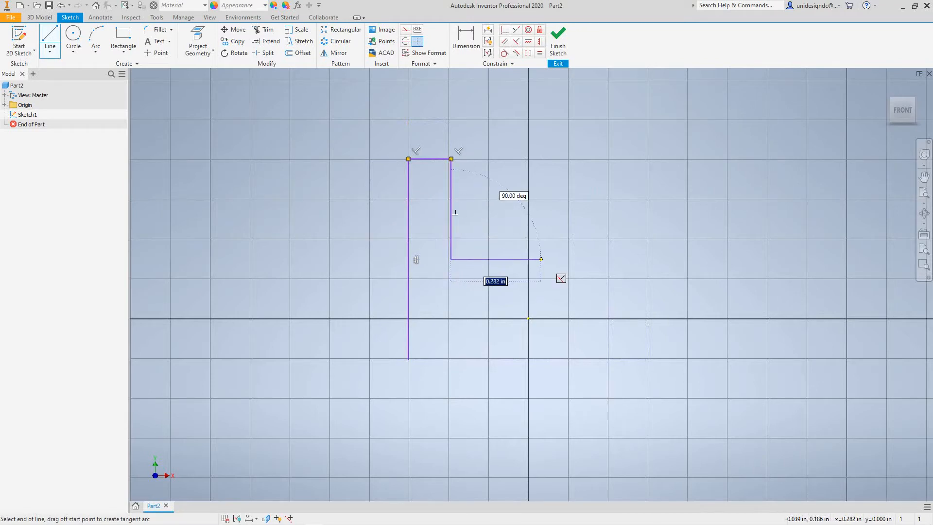
left_click(541, 259)
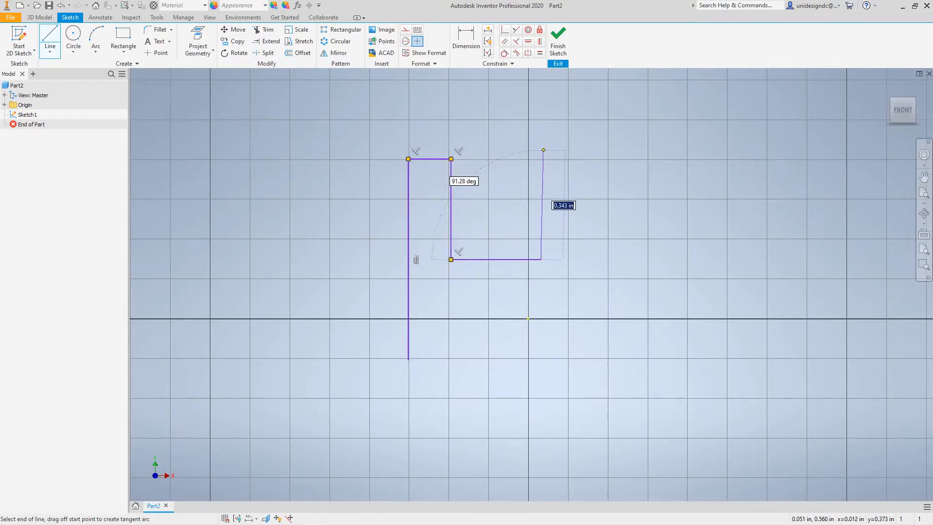
left_click(541, 158)
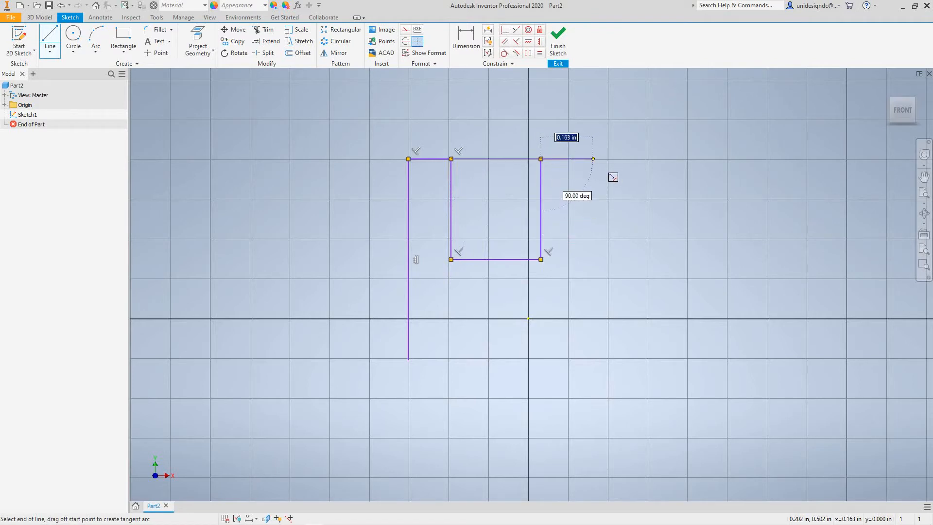
- Continue the outline with the right top edge, a vertical about 0.55 in long and a thin foot about 0.42 in long, closing it at the start point
left_click(582, 159)
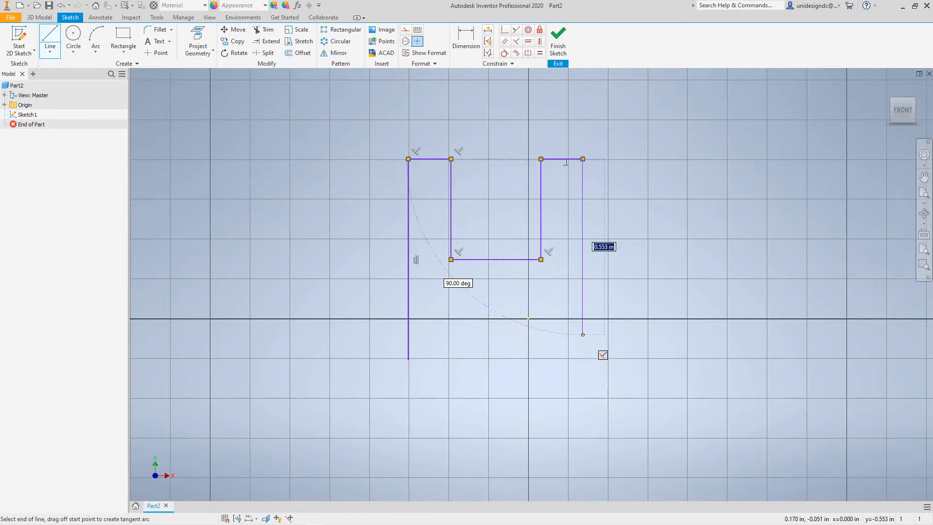
left_click(583, 334)
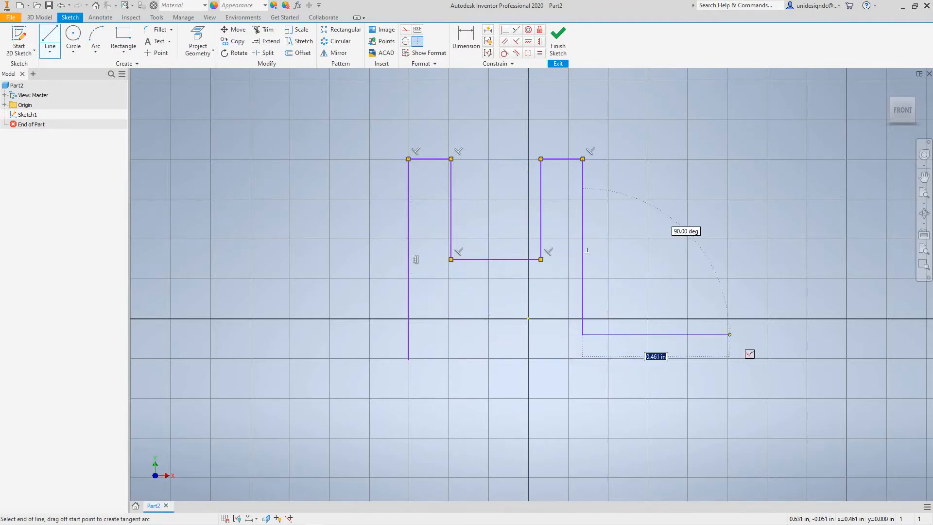
left_click(715, 334)
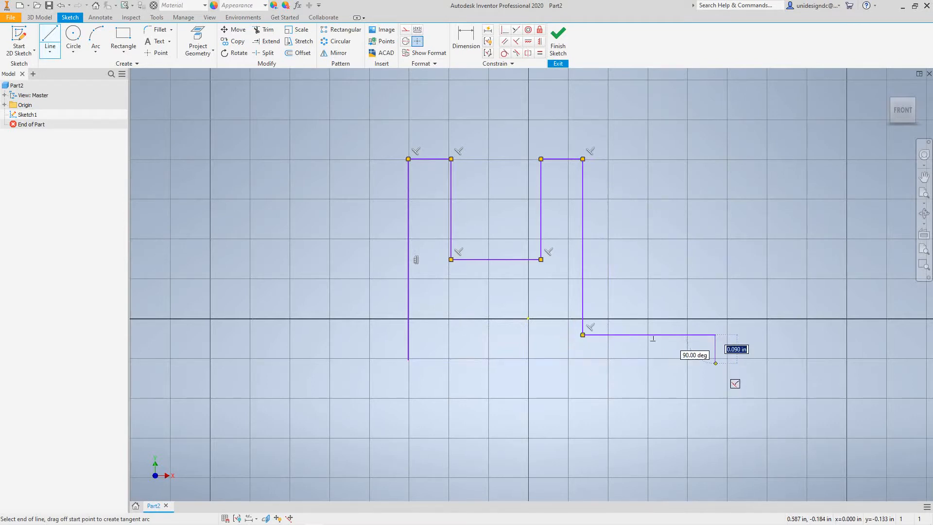
left_click(715, 359)
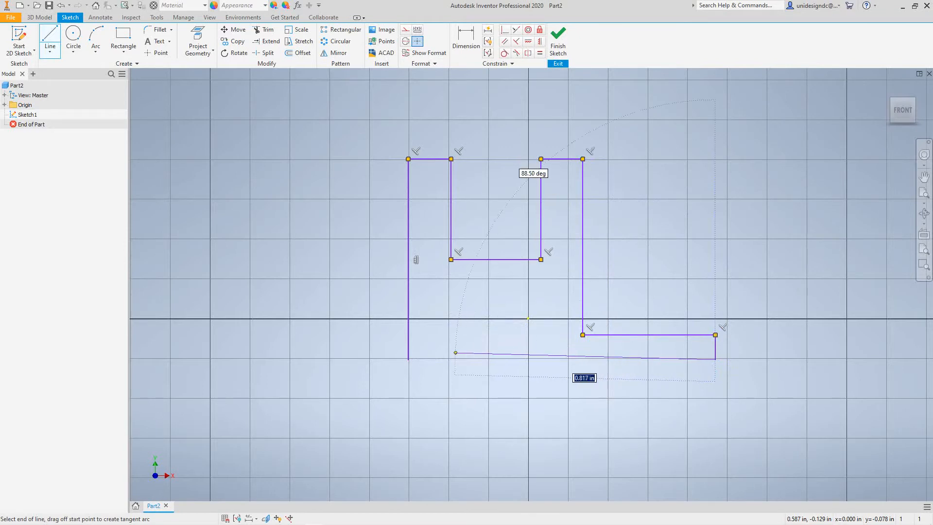
left_click(411, 363)
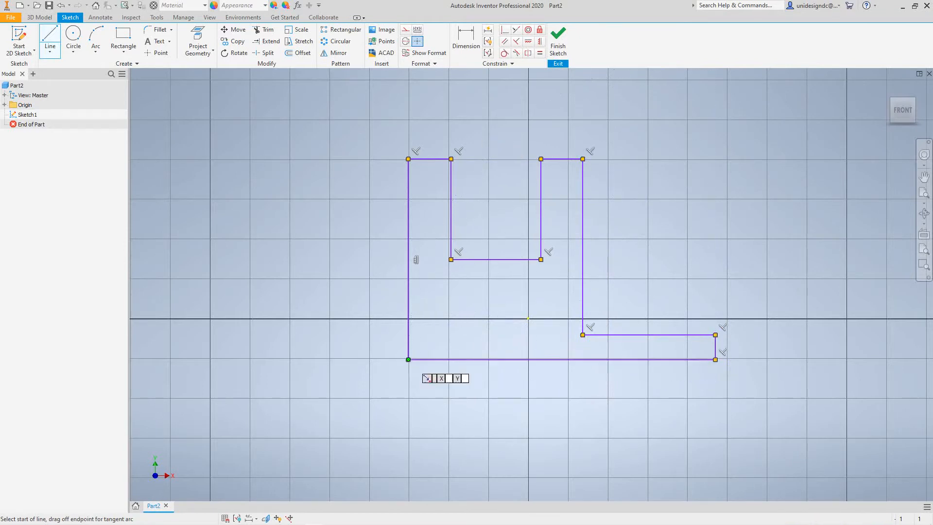
- Dimension the height of the profile's left vertical edge and set it to 1.75 in
scroll(466, 331, "up", 4)
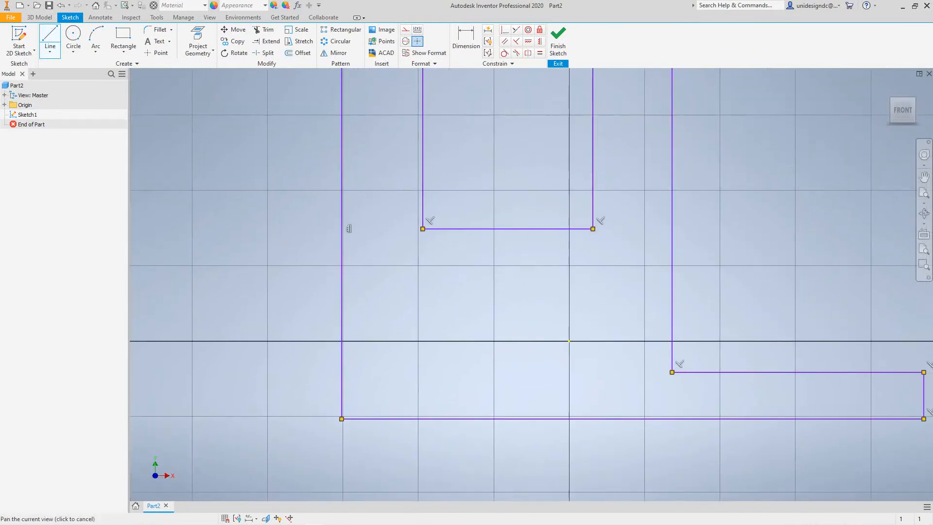
scroll(430, 238, "down", 6)
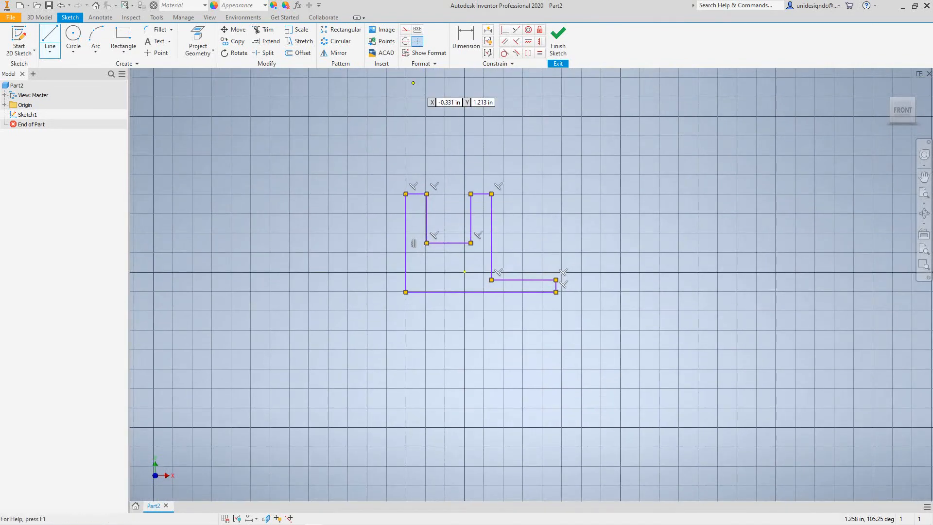
left_click(466, 41)
left_click(405, 243)
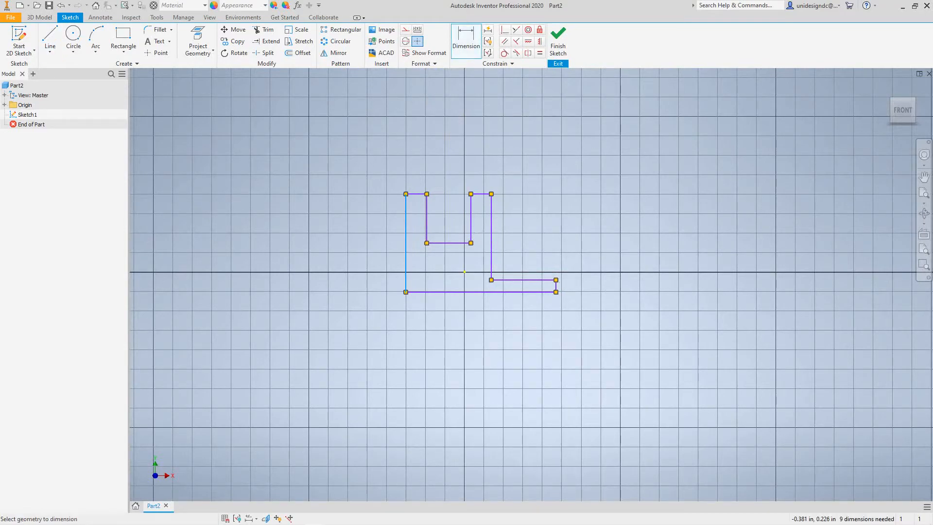
scroll(389, 233, "up", 5)
scroll(387, 234, "down", 4)
scroll(384, 235, "up", 6)
scroll(380, 238, "down", 6)
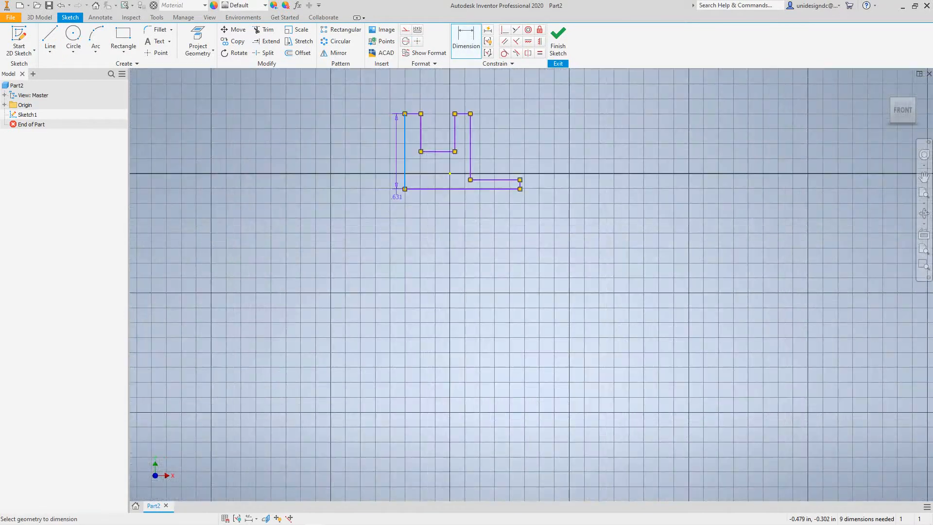
scroll(396, 196, "down", 2)
middle_click_drag(396, 196, 377, 392)
left_click(355, 307)
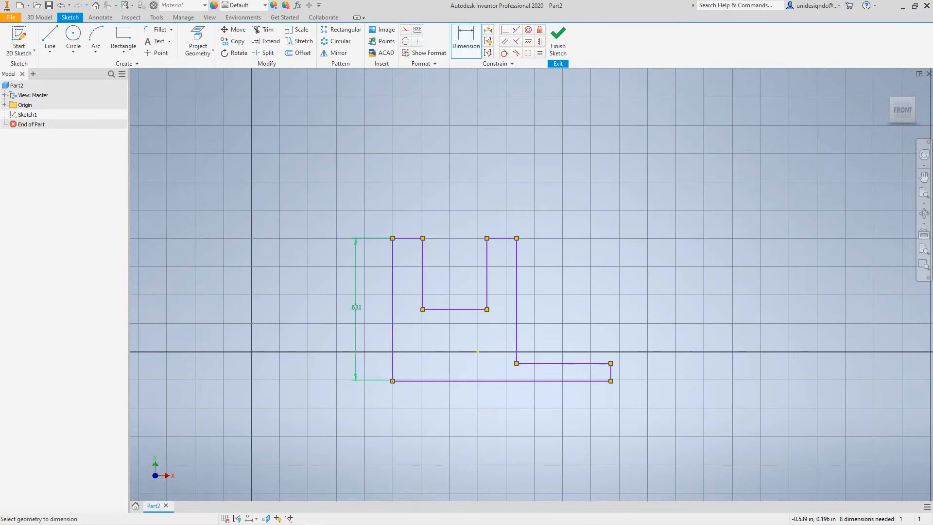
type("1.75")
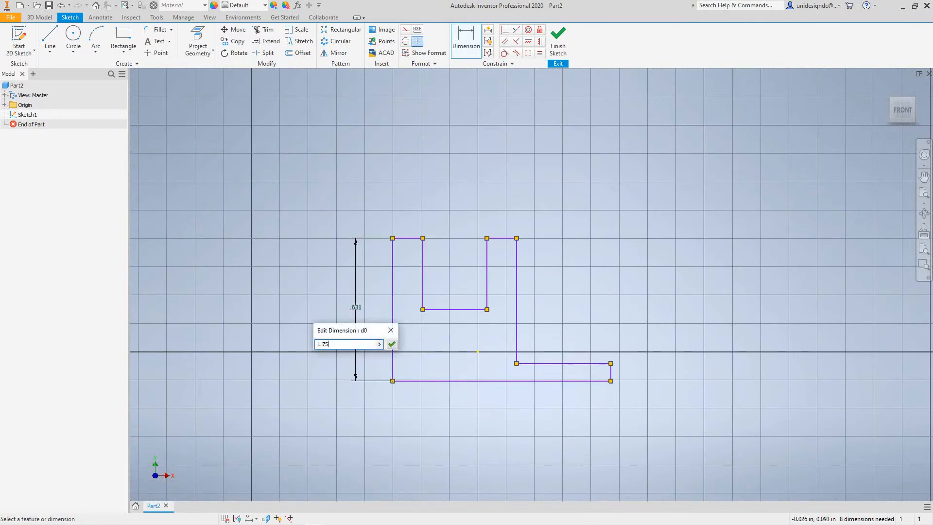
left_click(392, 344)
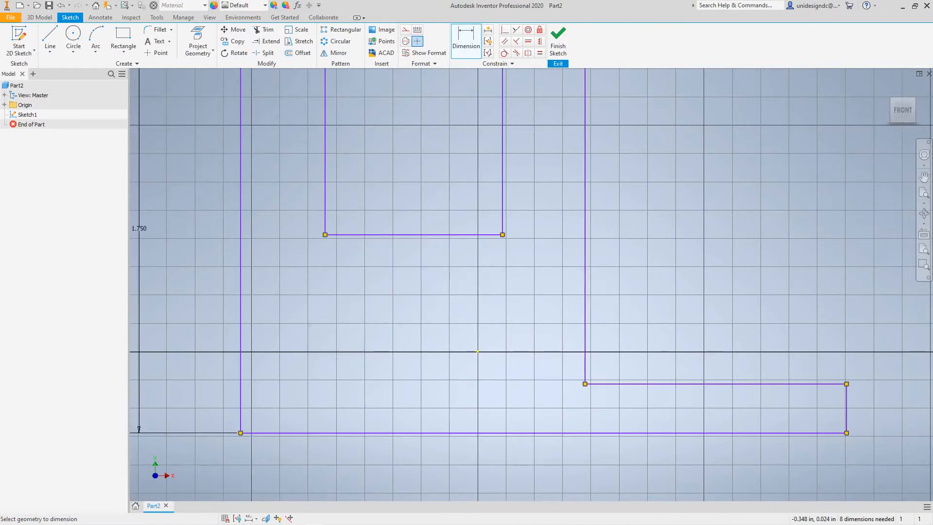
- Dimension the distance between the left edge and the outer right vertical edge, setting it to 2 in
scroll(401, 344, "down", 5)
scroll(401, 344, "up", 8)
middle_click_drag(401, 344, 405, 413)
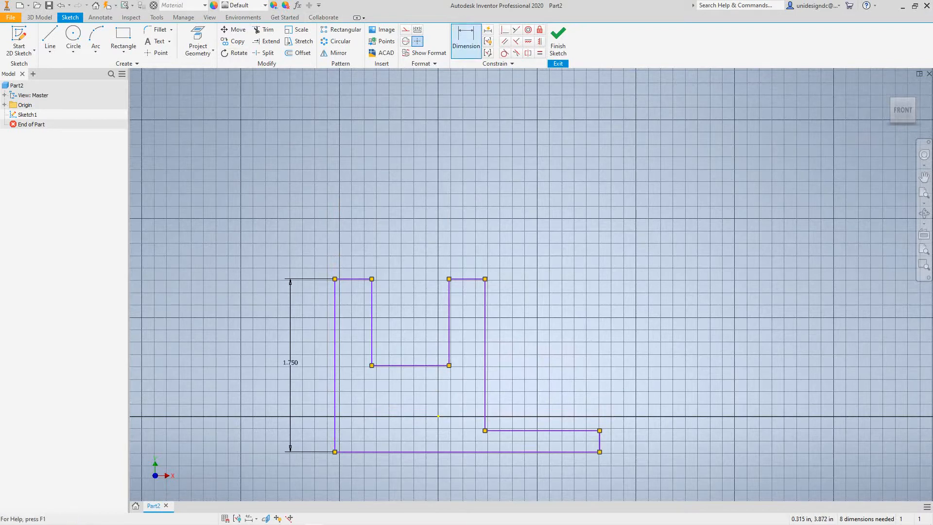
left_click(335, 306)
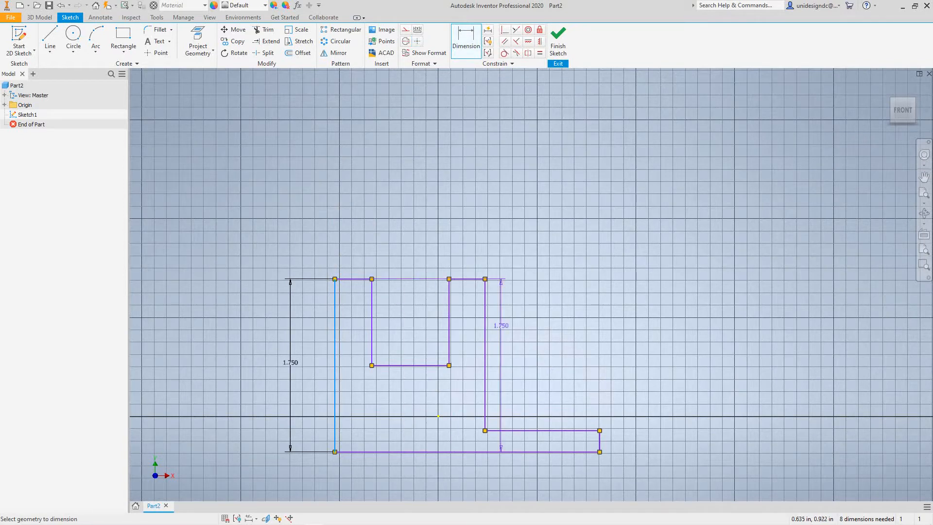
left_click(486, 329)
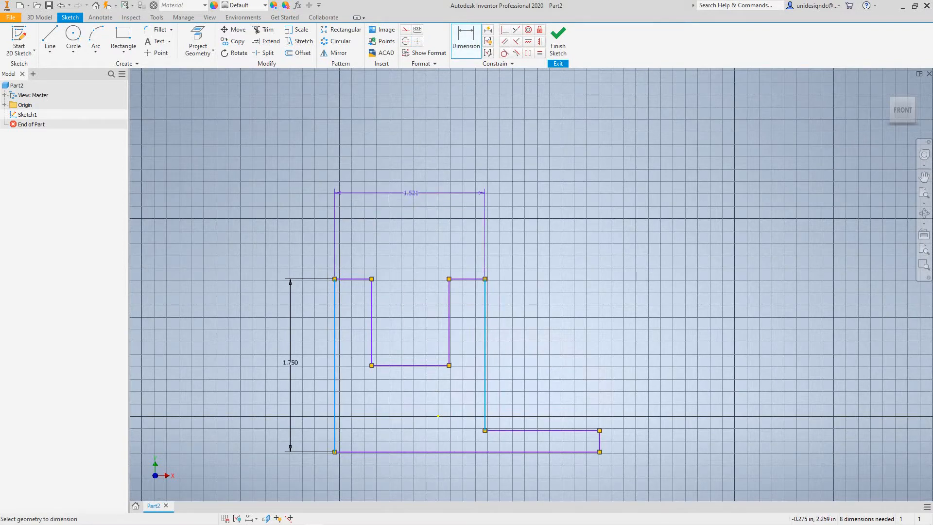
left_click(415, 185)
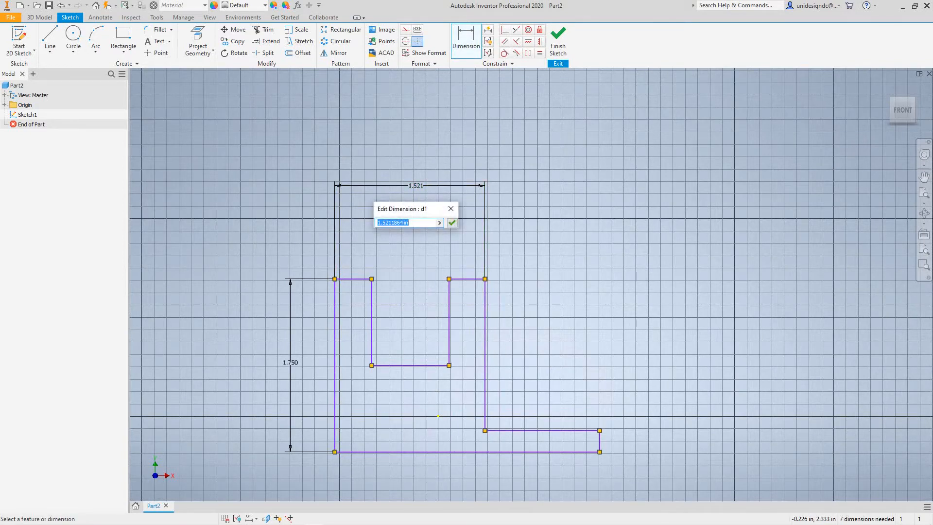
type("2")
key("Return")
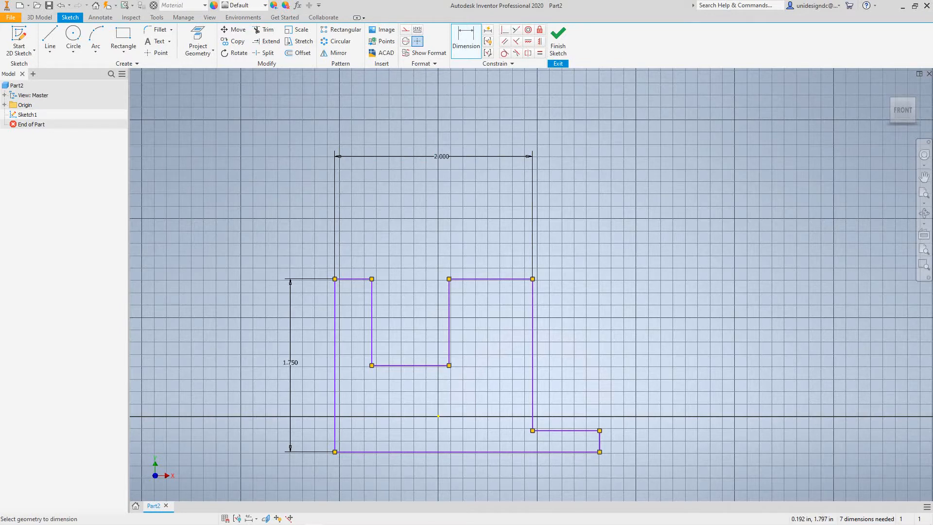
- Dimension the top edge to the right of the notch and set it to .500 in
left_click(466, 41)
left_click(491, 279)
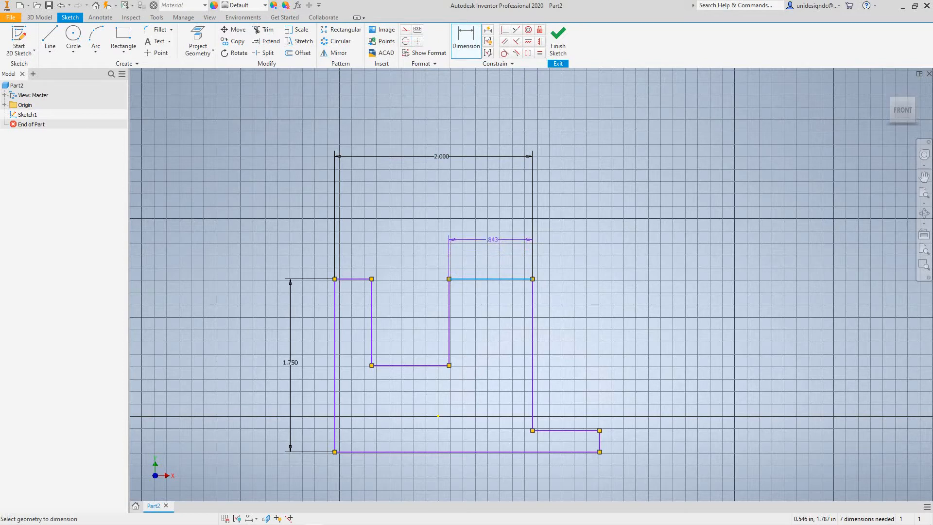
left_click(490, 239)
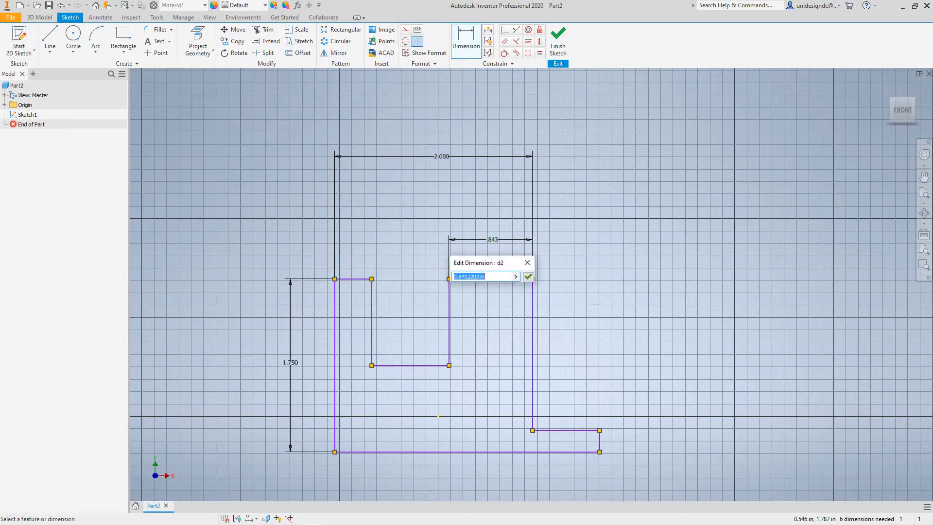
type(".500")
left_click(528, 276)
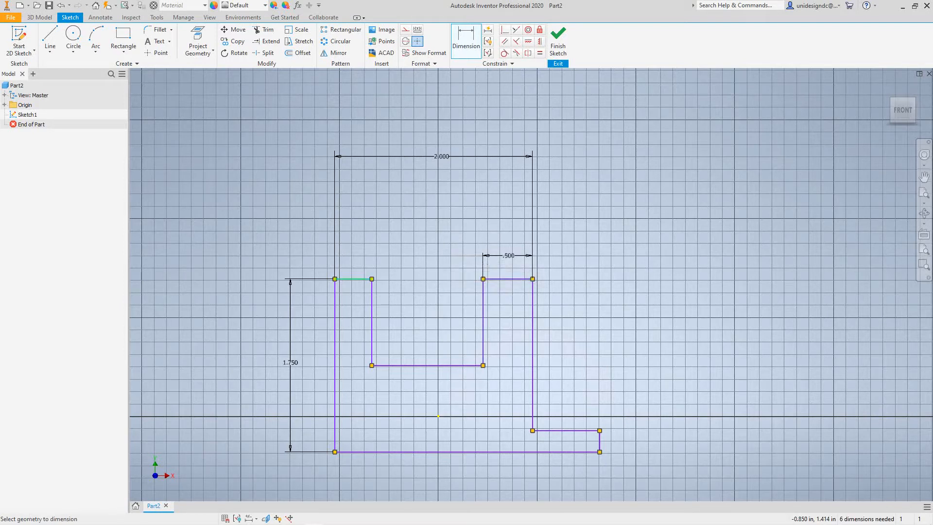
- Dimension the top edge to the left of the notch and set it to .500 in
left_click(354, 278)
left_click(353, 251)
type(".500")
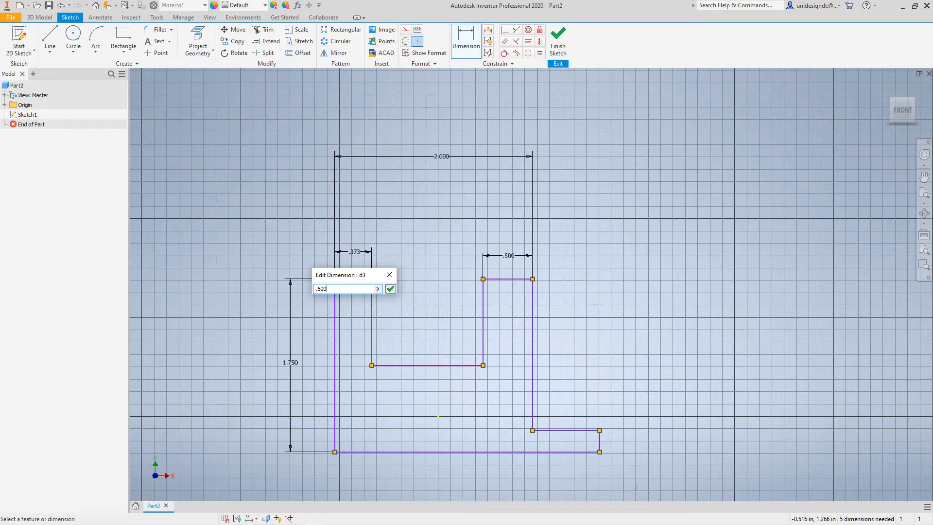
key("Return")
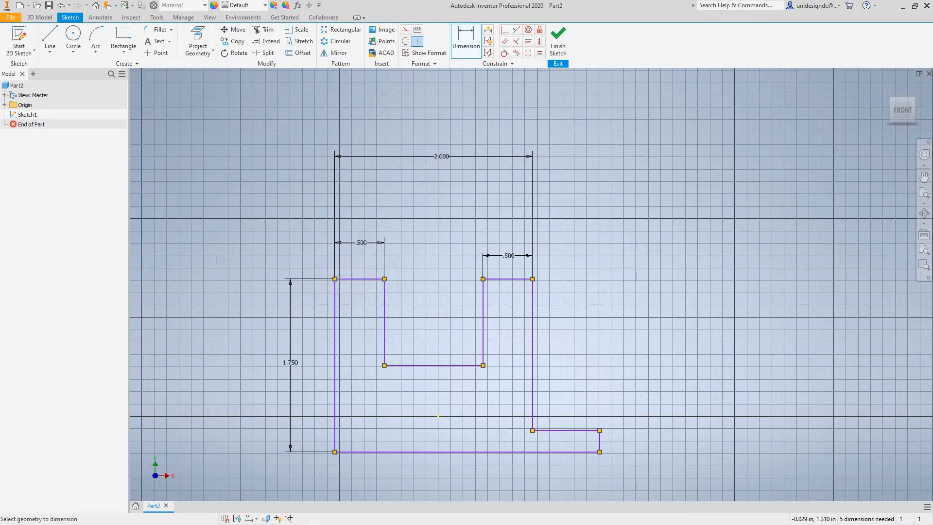
scroll(421, 305, "down", 7)
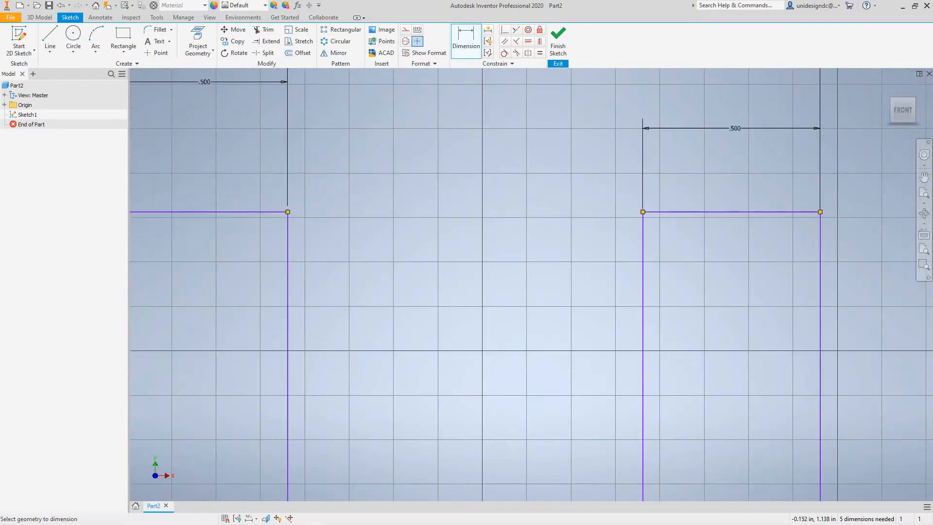
scroll(558, 292, "up", 7)
middle_click_drag(570, 305, 430, 252)
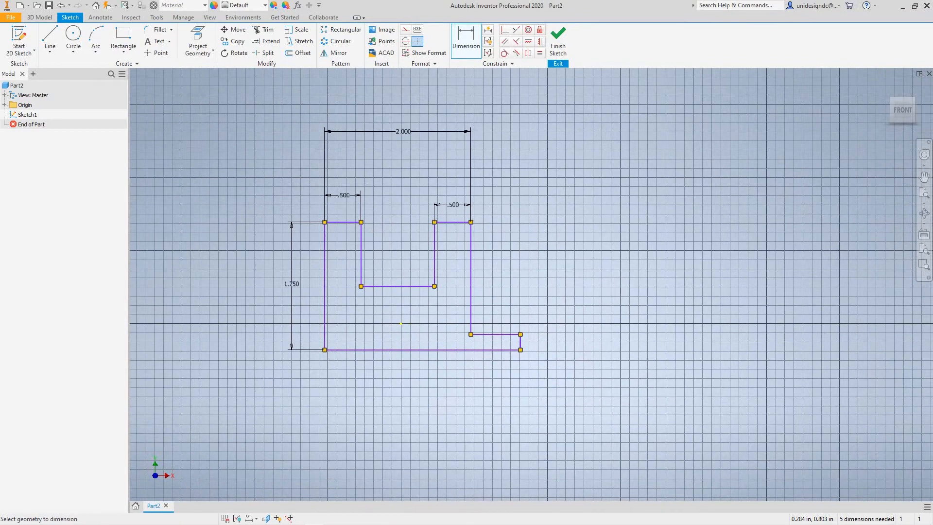
scroll(460, 214, "up", 3)
scroll(456, 217, "down", 4)
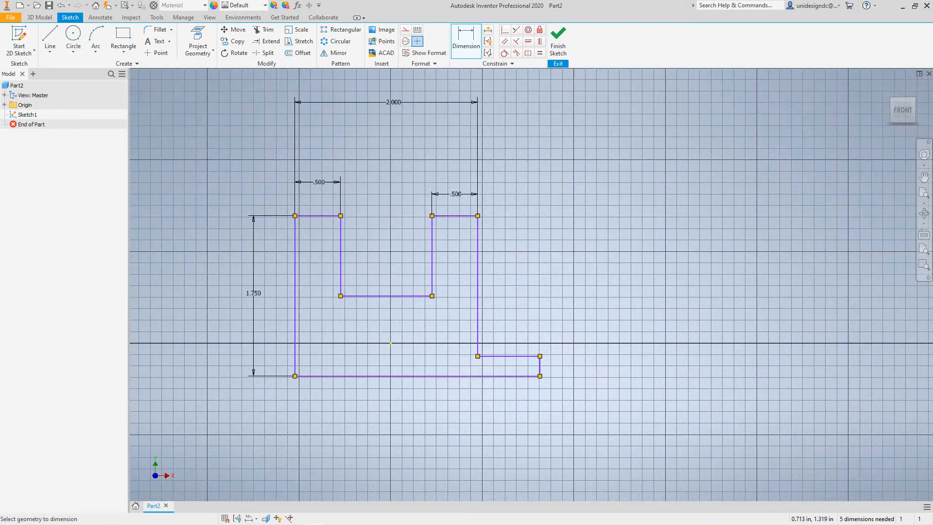
left_click(456, 216)
left_click(437, 376)
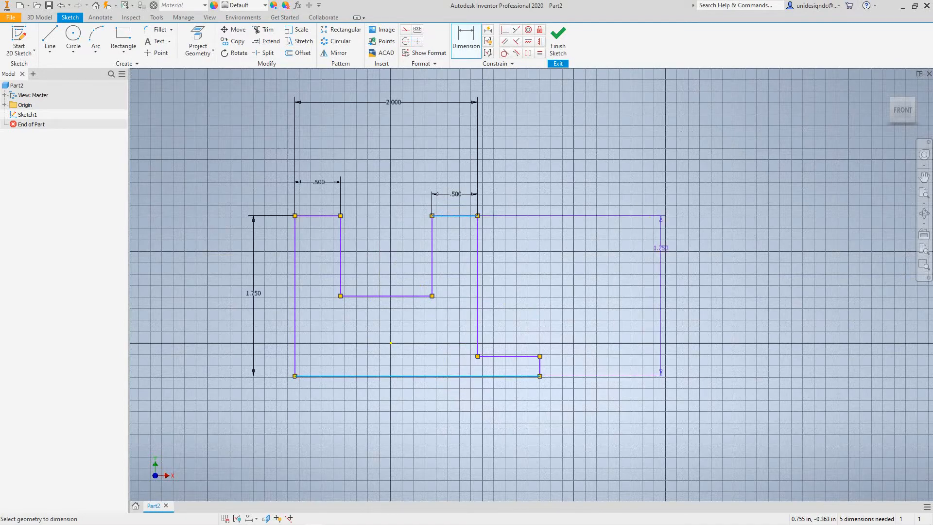
scroll(594, 294, "up", 6)
scroll(592, 293, "down", 5)
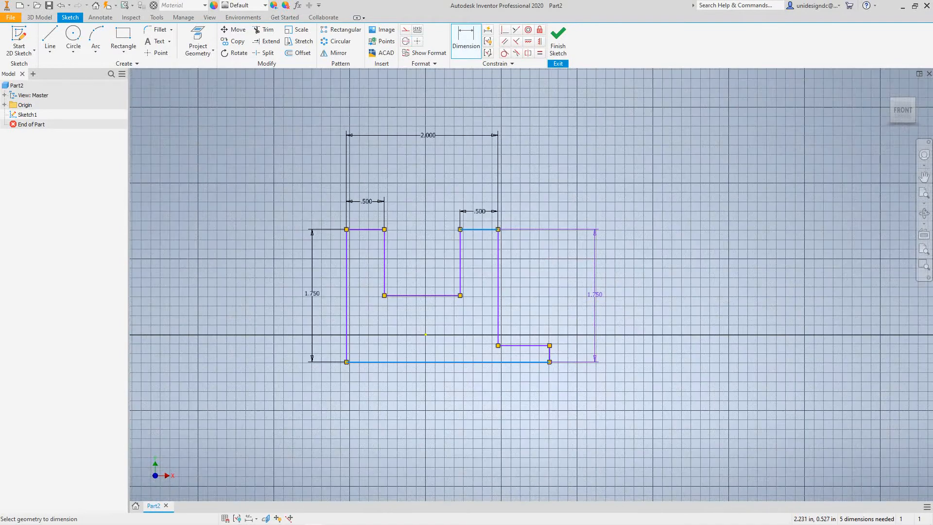
left_click(597, 291)
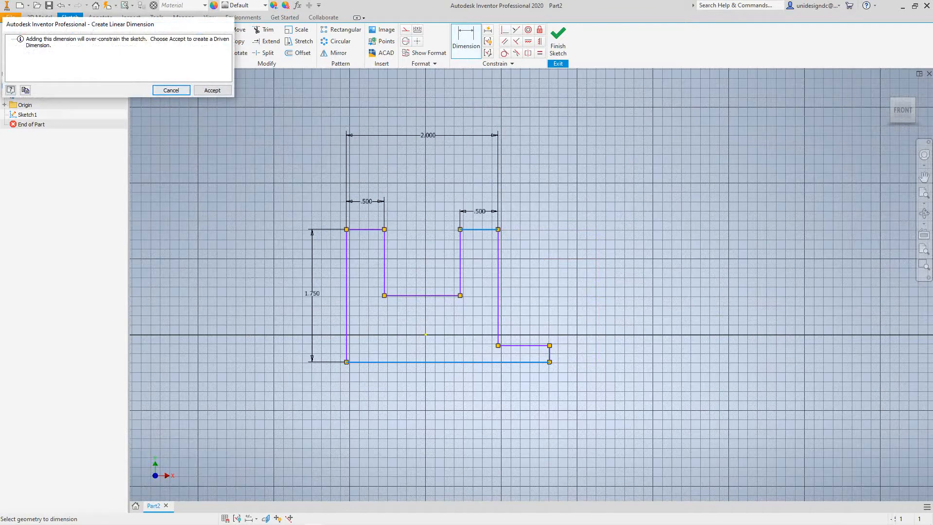
left_click(171, 91)
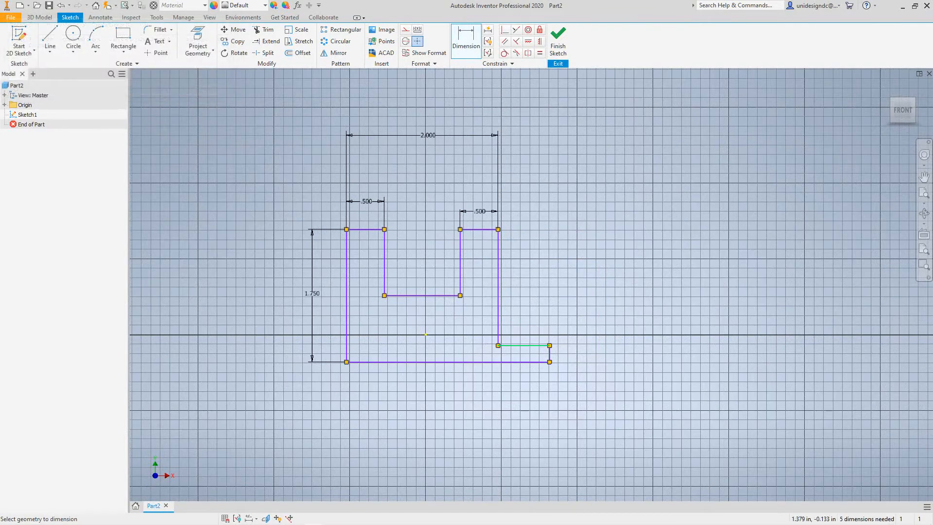
- Dimension the foot's height between its top edge and the profile's bottom edge, setting it to .500 in
scroll(537, 346, "up", 3)
scroll(537, 346, "down", 6)
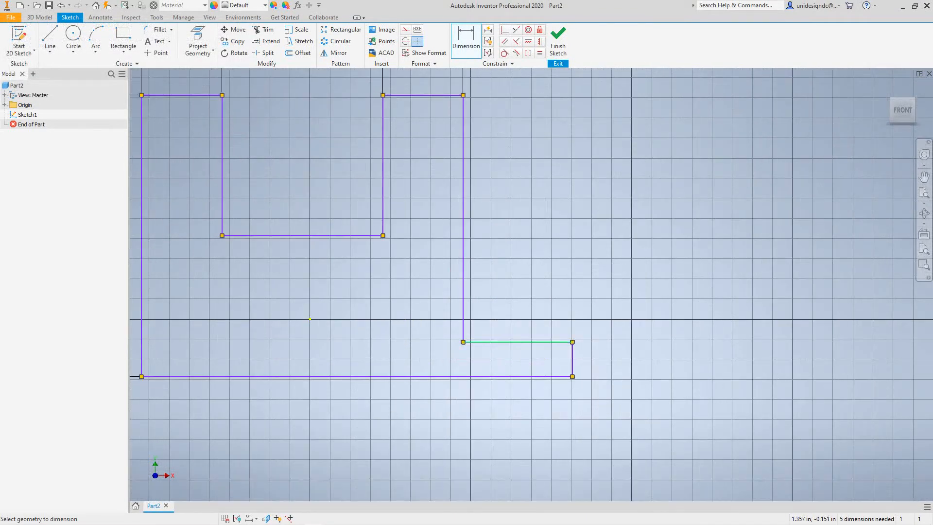
left_click(534, 376)
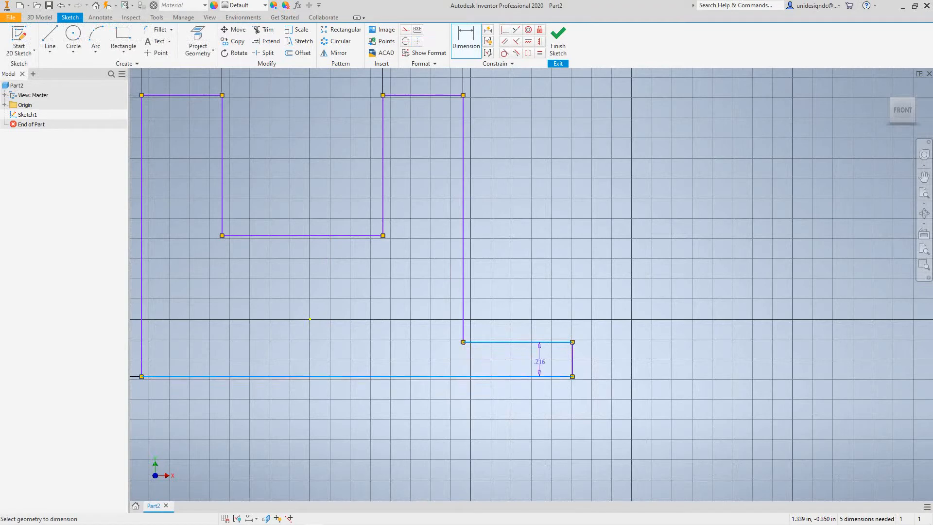
left_click(650, 359)
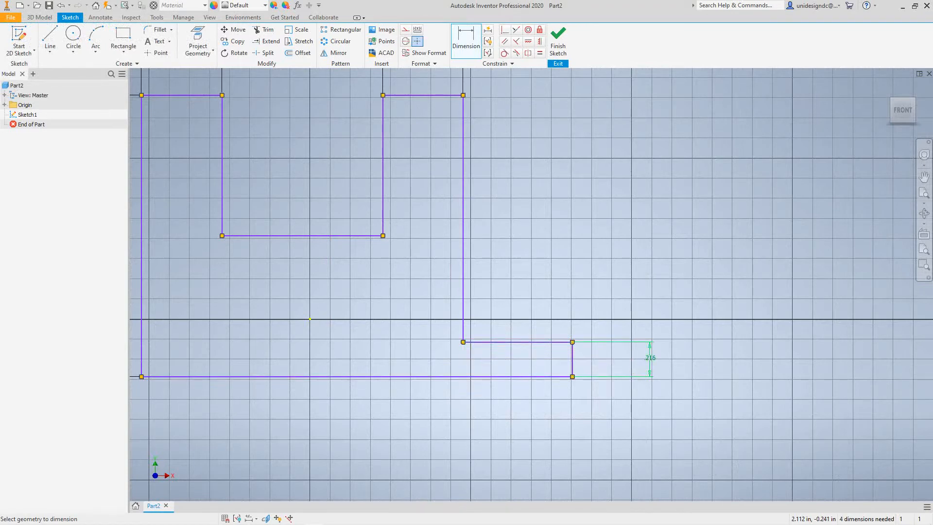
type(".")
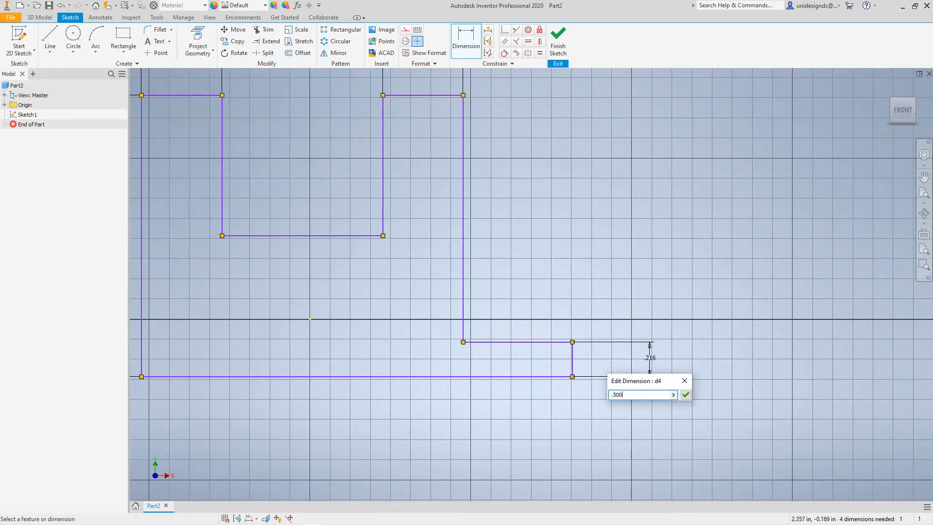
type("500")
key("Return")
- Dimension the full length of the profile's bottom edge and set it to 3.250 in
scroll(545, 373, "up", 5)
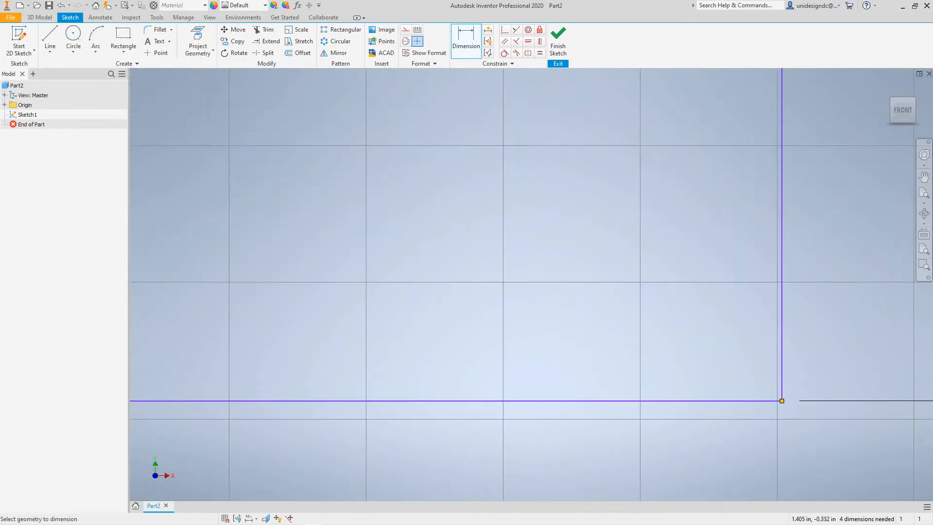
scroll(554, 376, "down", 5)
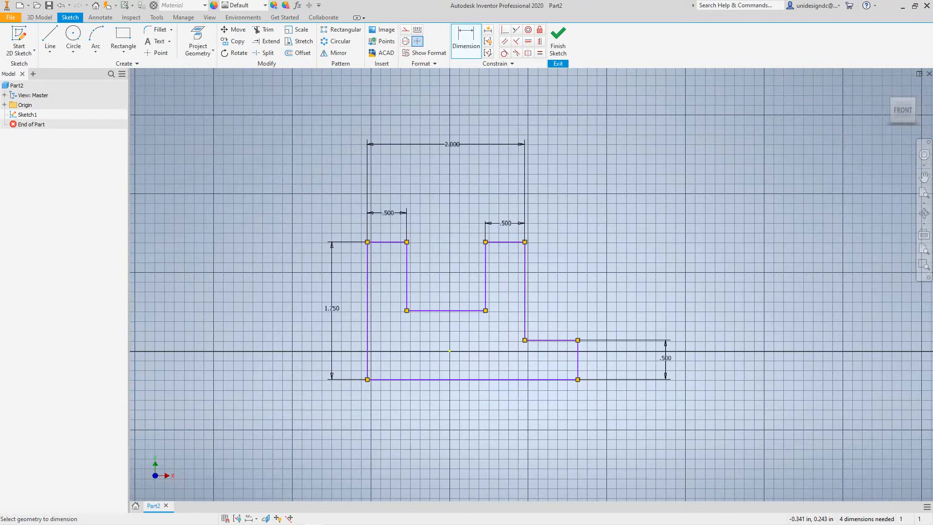
left_click(453, 379)
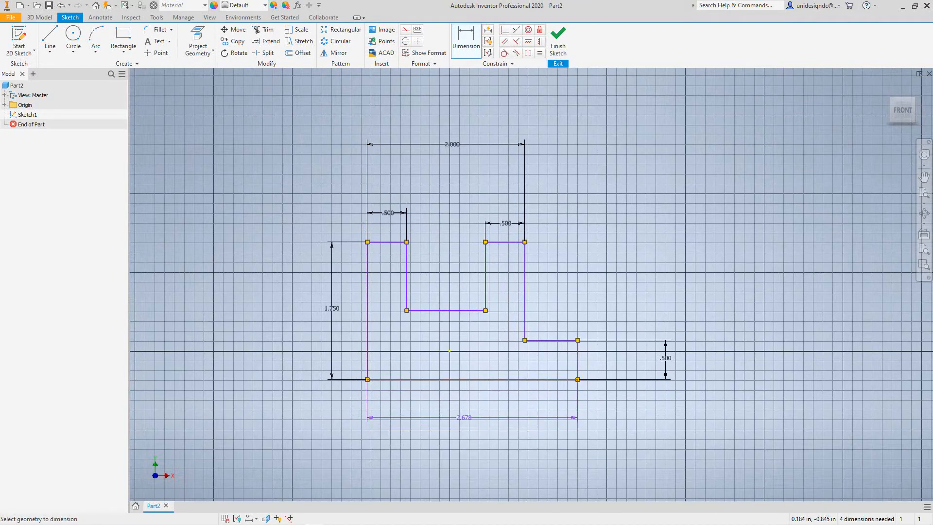
left_click(463, 416)
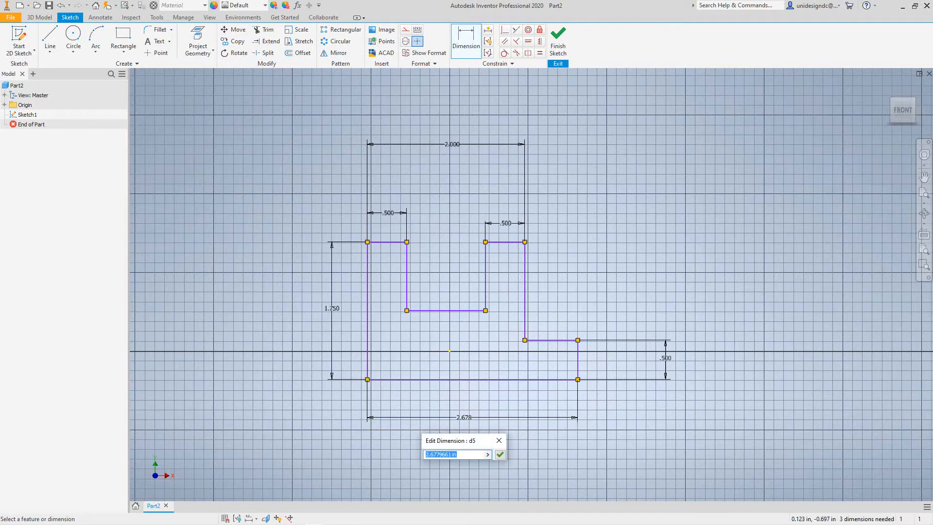
type("3.250")
key("Return")
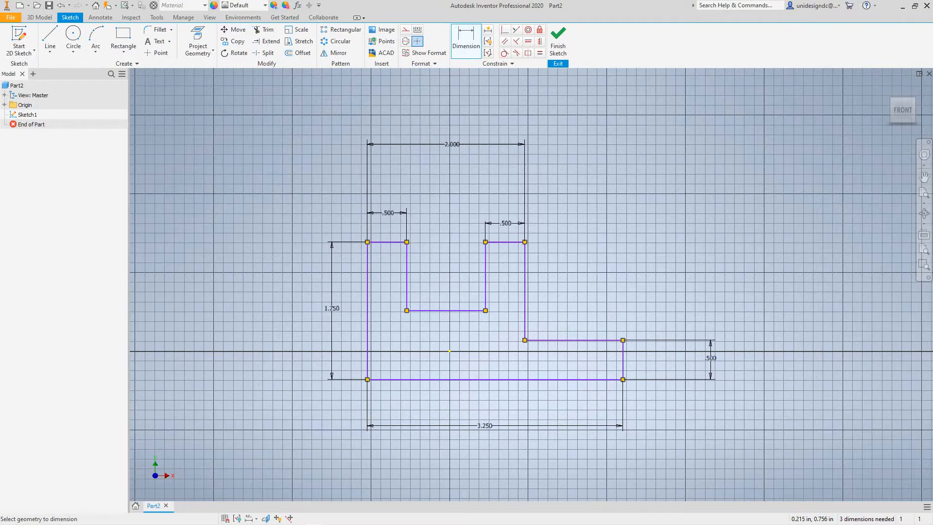
- Dimension the distance between the notch floor and the profile's bottom edge, setting it to .750 in
middle_click_drag(480, 346, 486, 321)
scroll(478, 310, "down", 3)
scroll(478, 311, "up", 4)
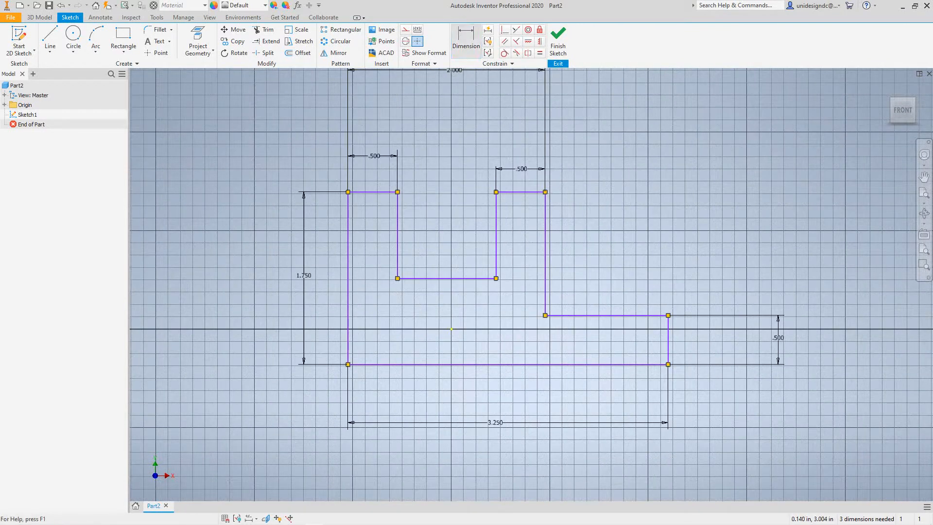
left_click(460, 278)
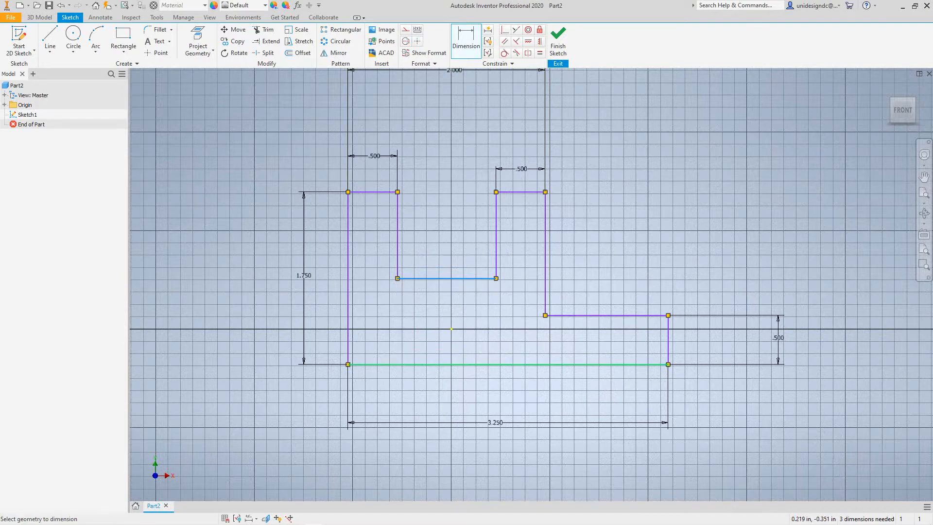
left_click(464, 365)
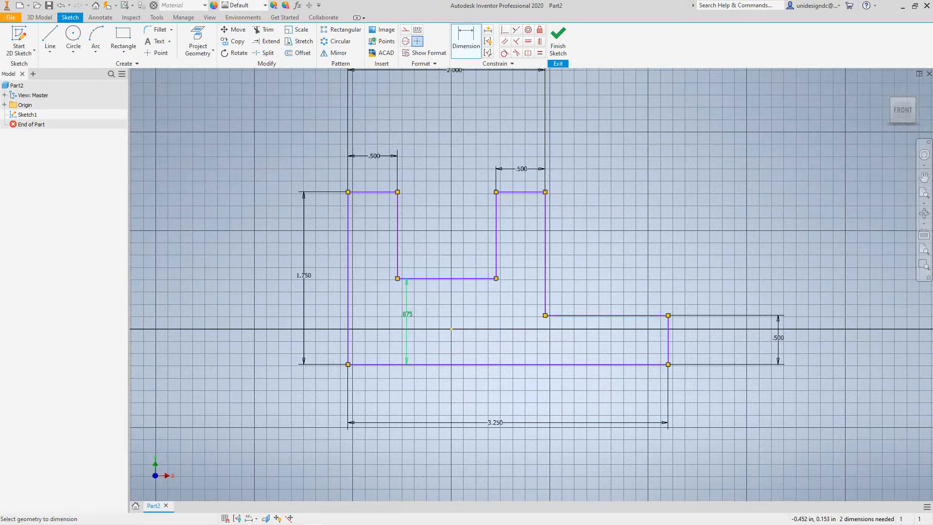
left_click(451, 329)
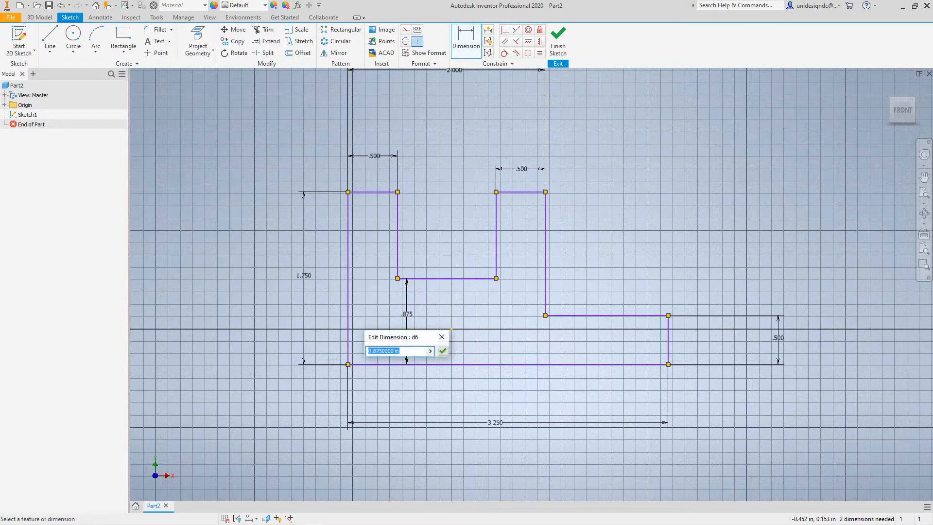
type(".750")
left_click(442, 351)
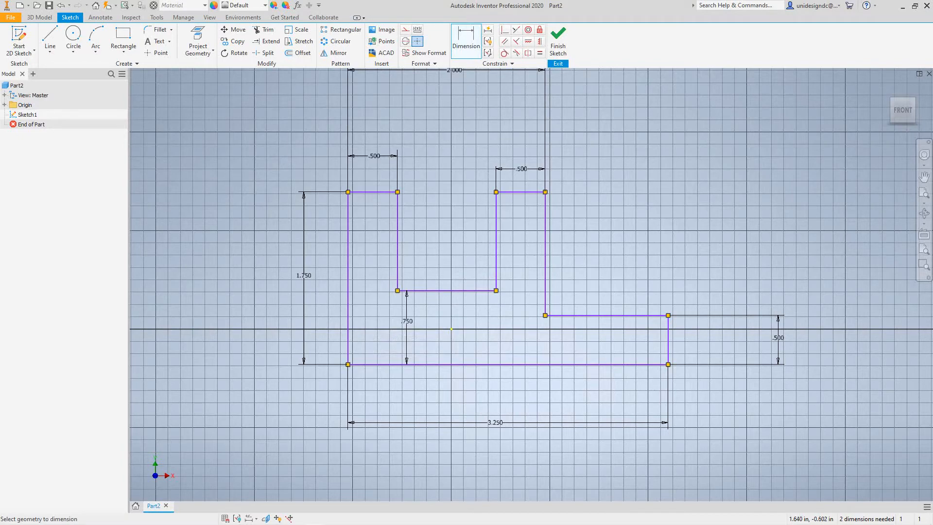
- End dimensioning and finish the 2D sketch of the notched profile
middle_click_drag(606, 244, 608, 319)
middle_click_drag(548, 329, 547, 311)
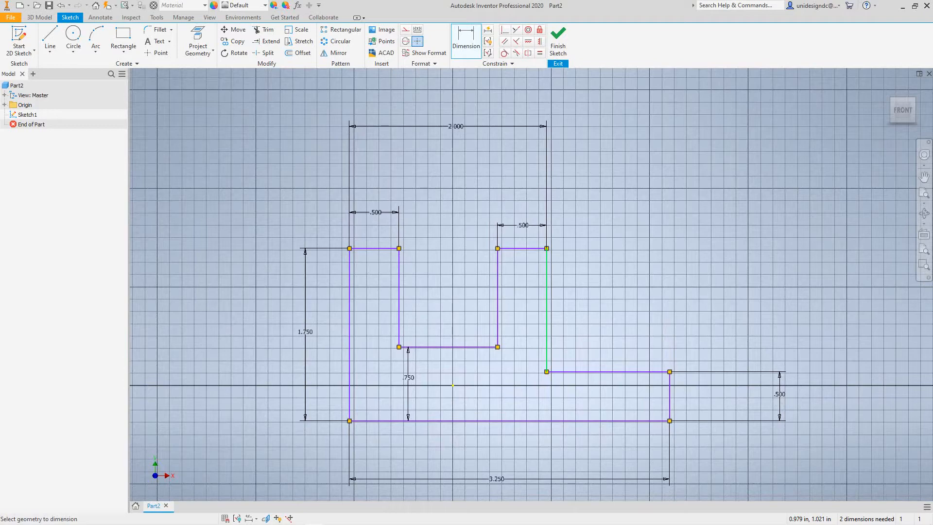
scroll(564, 253, "up", 3)
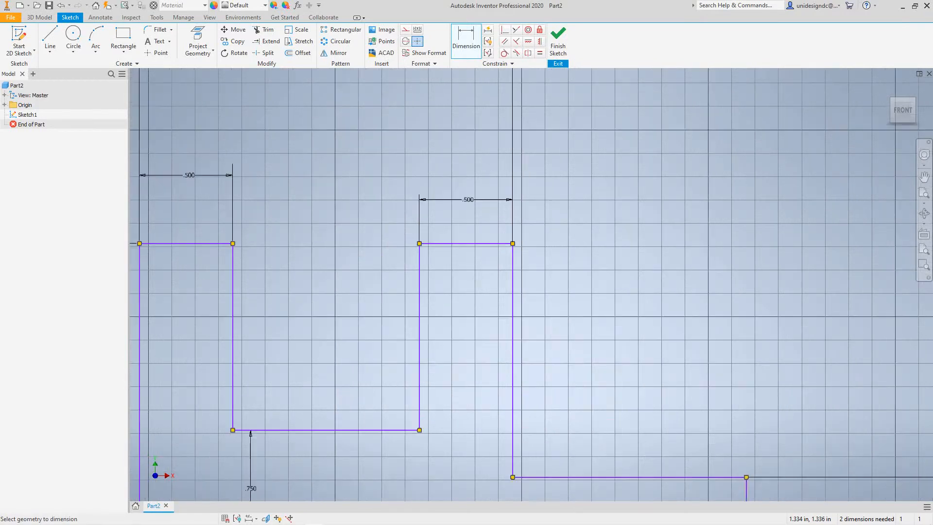
scroll(566, 252, "down", 5)
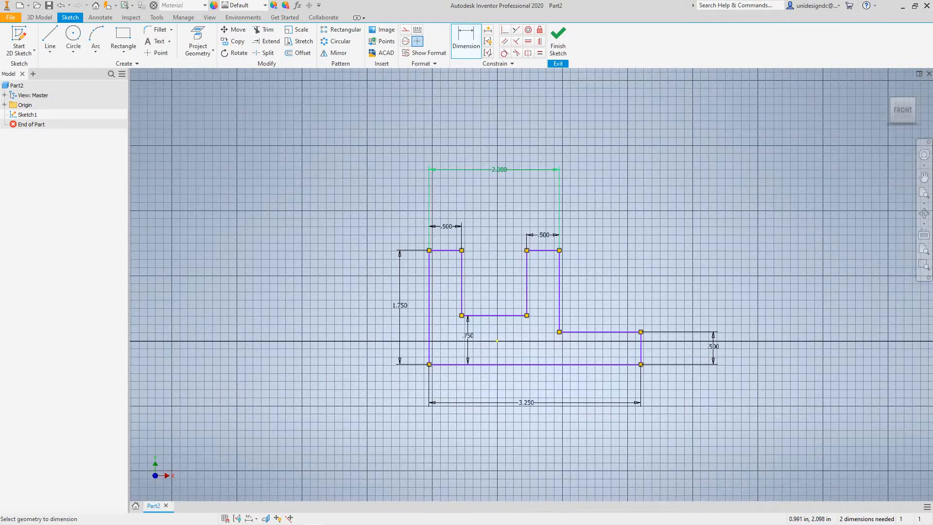
right_click(641, 203)
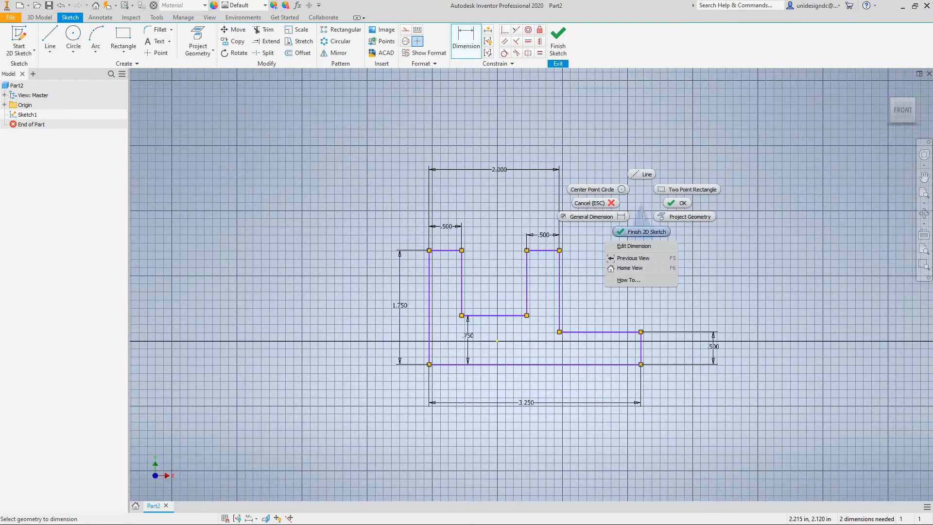
left_click(641, 231)
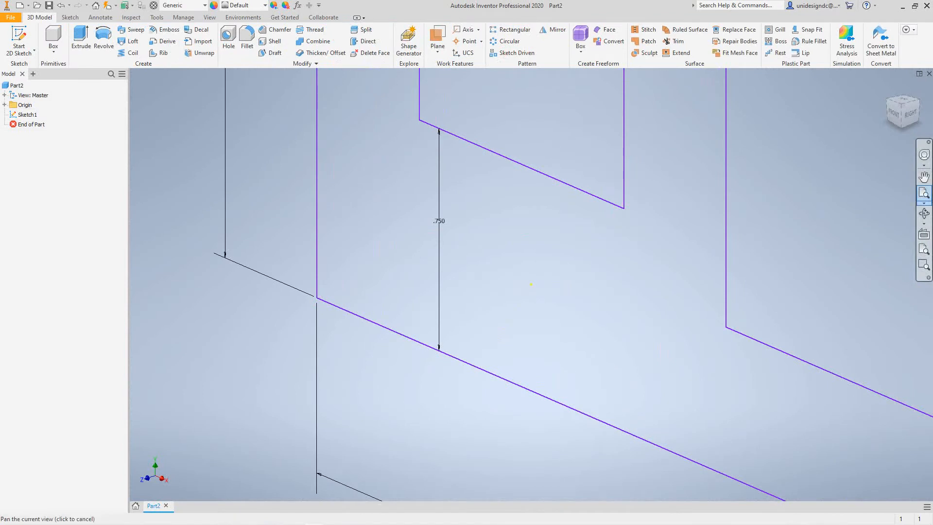
- Extrude the notched profile 2.50 in symmetrically about the sketch plane
scroll(531, 284, "down", 6)
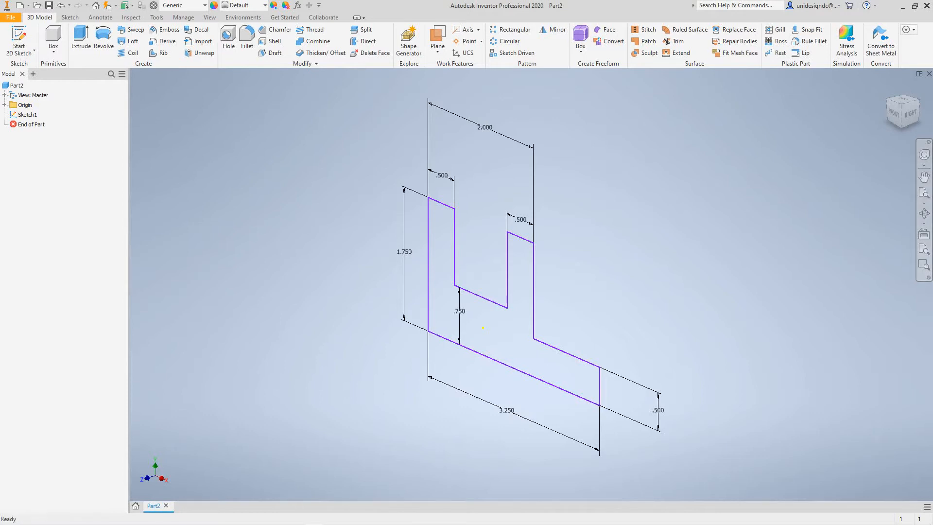
left_click(80, 39)
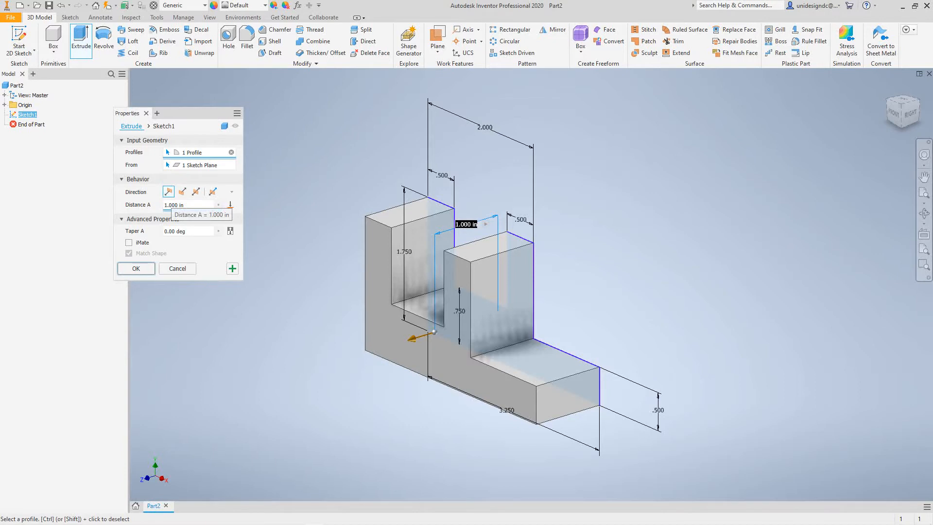
left_click(168, 205)
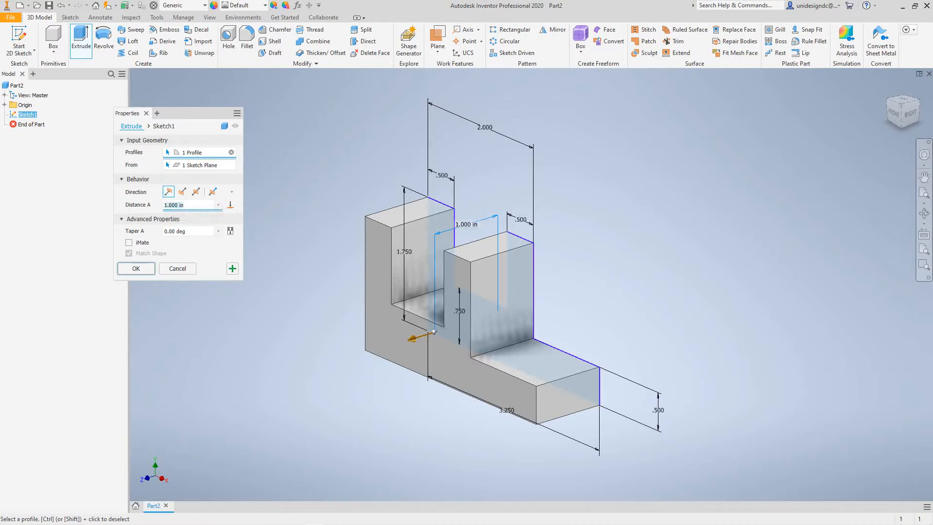
left_click(168, 205)
left_click_drag(164, 205, 178, 206)
type("2.50")
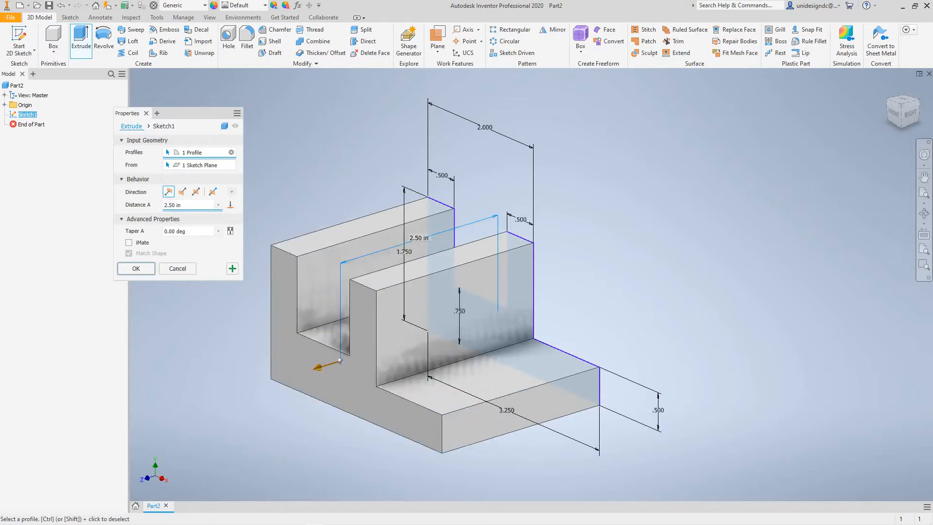
left_click(195, 191)
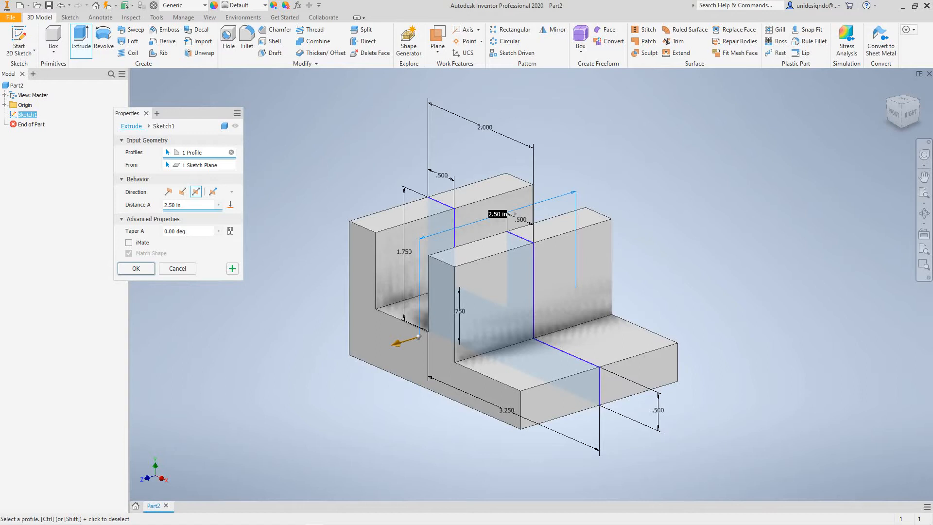
left_click(136, 268)
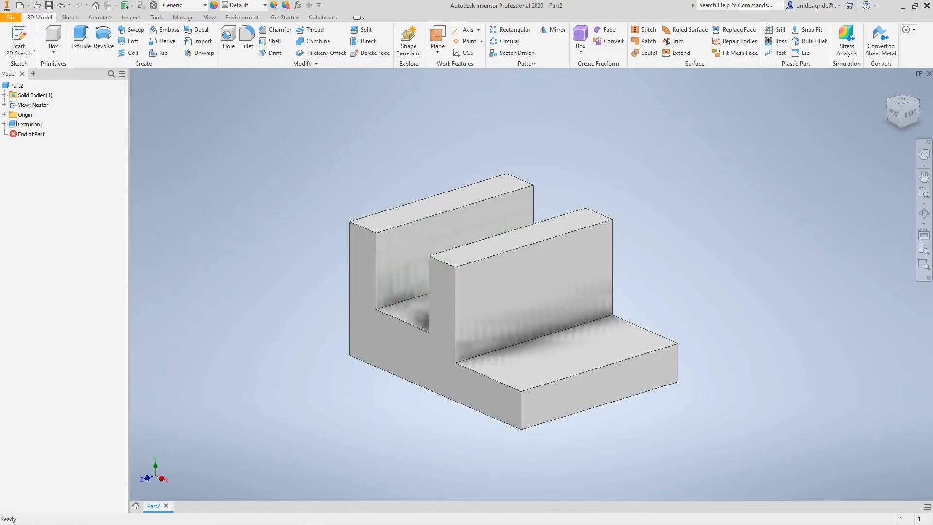
middle_click_drag(513, 314, 513, 303, "shift")
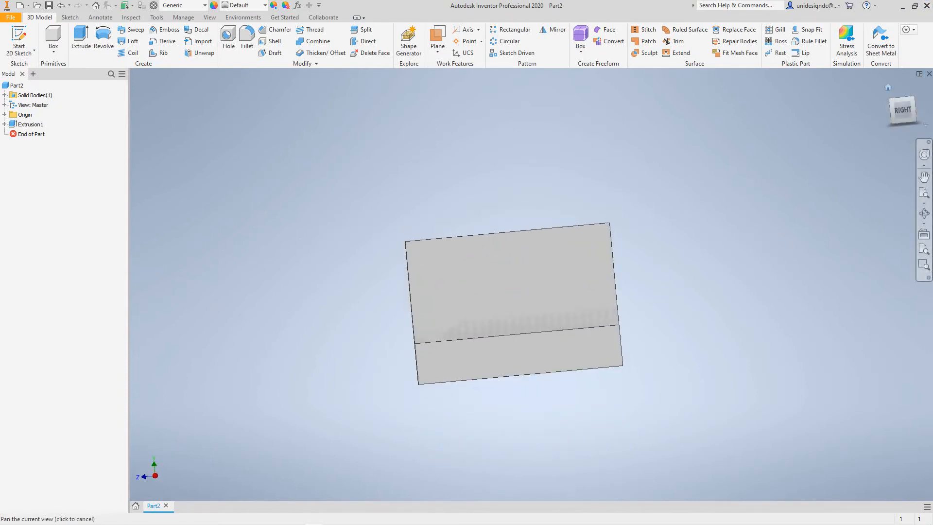
- Start a 2D sketch on the bottom face of the notched solid
left_click(888, 88)
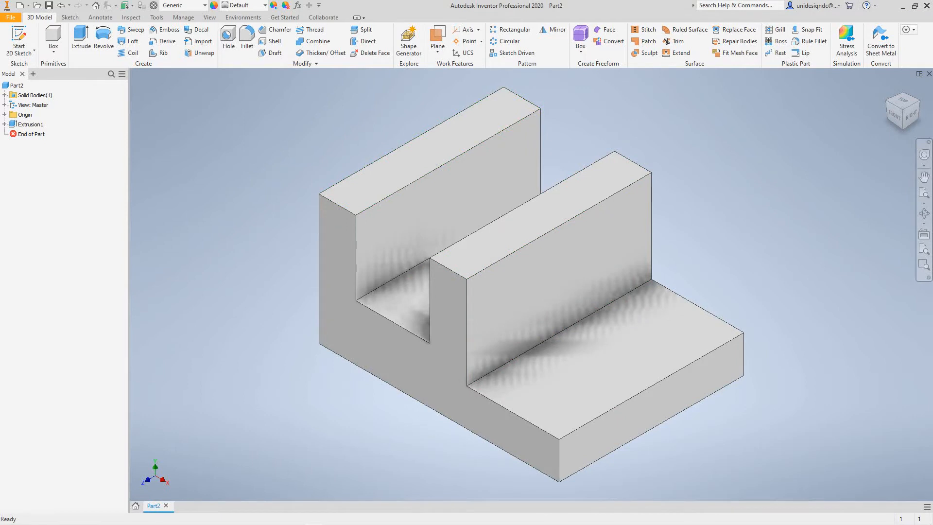
left_click(30, 51)
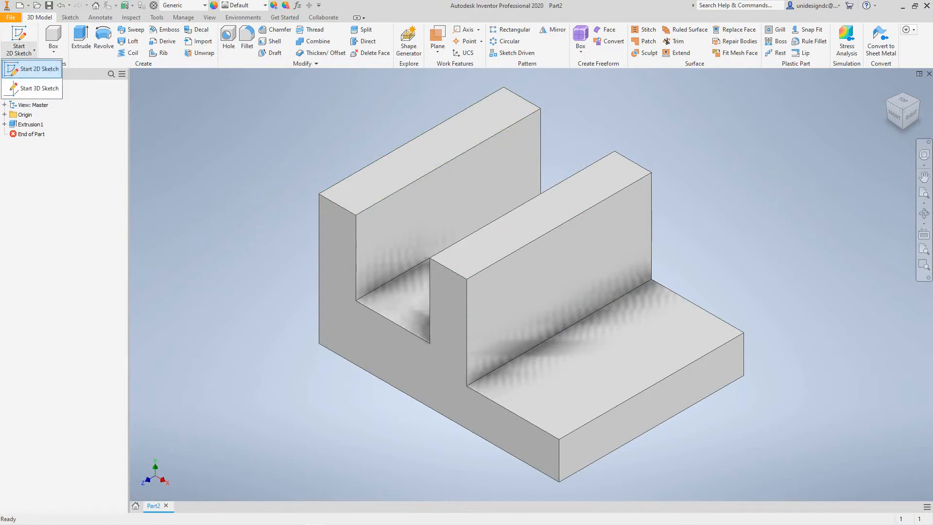
left_click(32, 69)
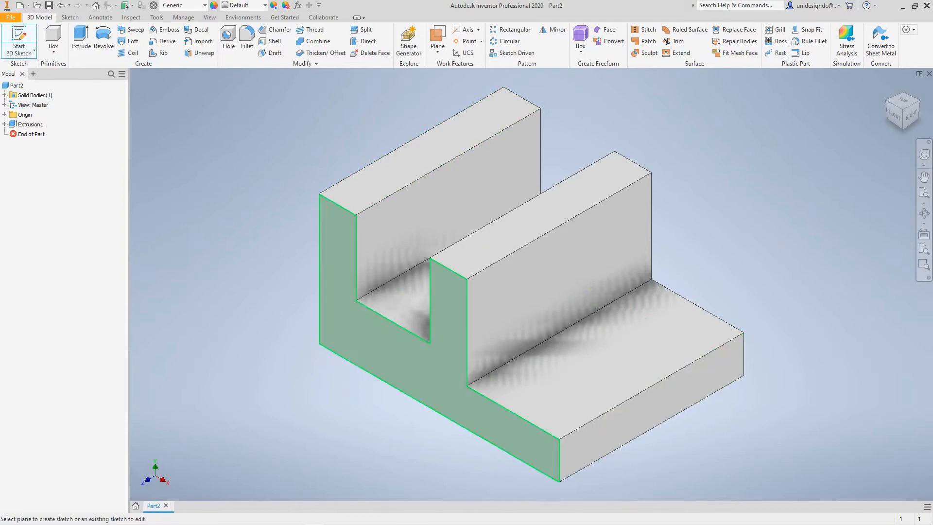
scroll(583, 452, "up", 6)
middle_click_drag(583, 454, 581, 433)
scroll(582, 433, "up", 3)
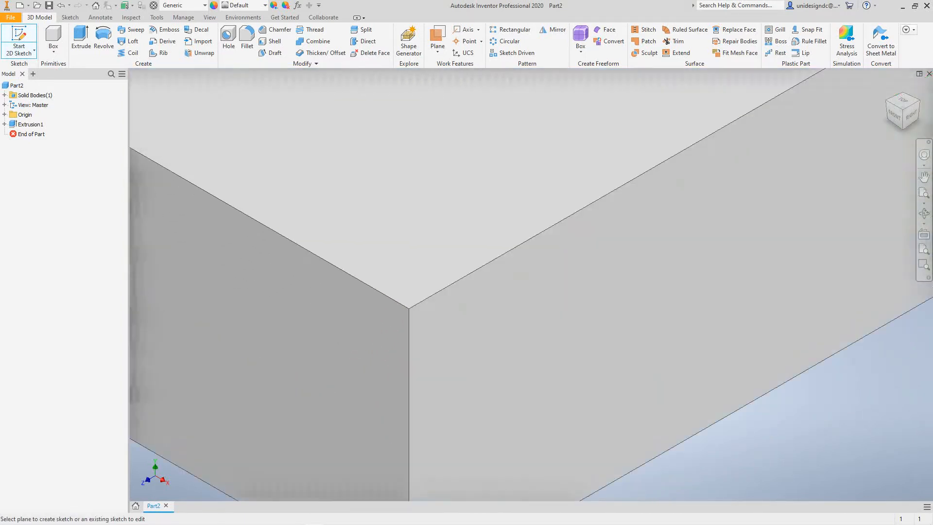
scroll(582, 433, "down", 7)
scroll(582, 429, "down", 5)
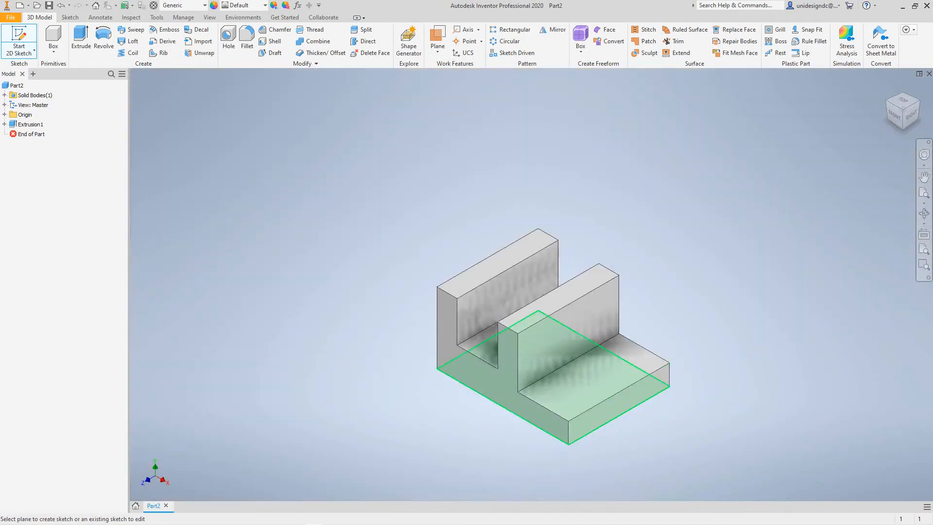
left_click(582, 427)
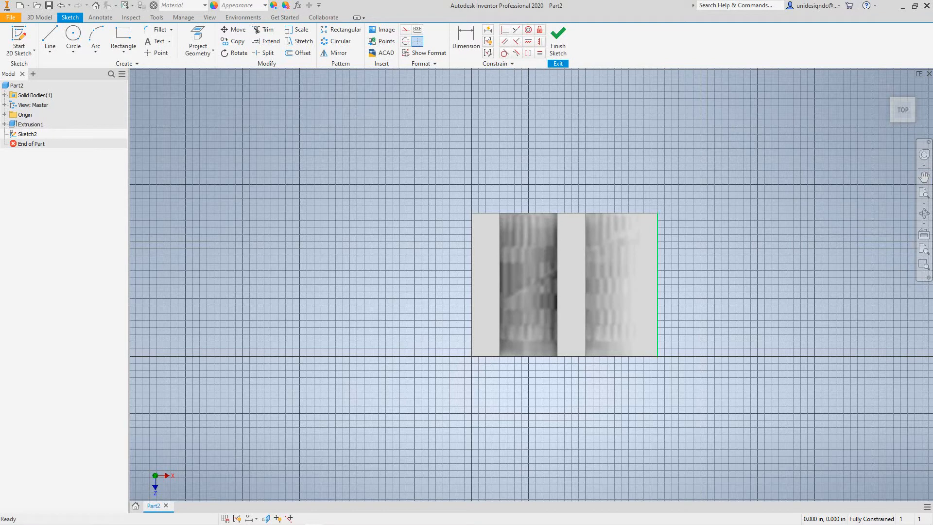
- Sketch a 2.500 in diameter circle centred on the midpoint of the foot's outer bottom edge, through that edge's endpoint, and finish the sketch
left_click(73, 34)
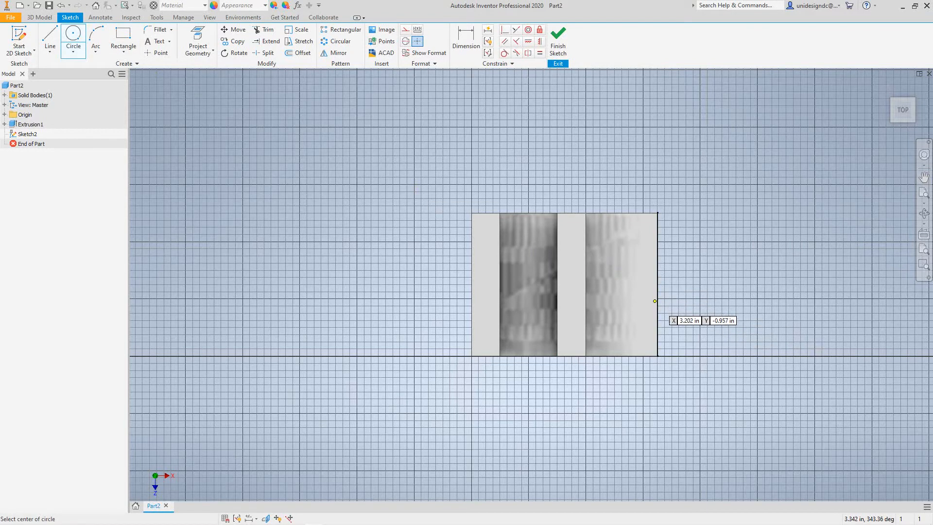
left_click(657, 284)
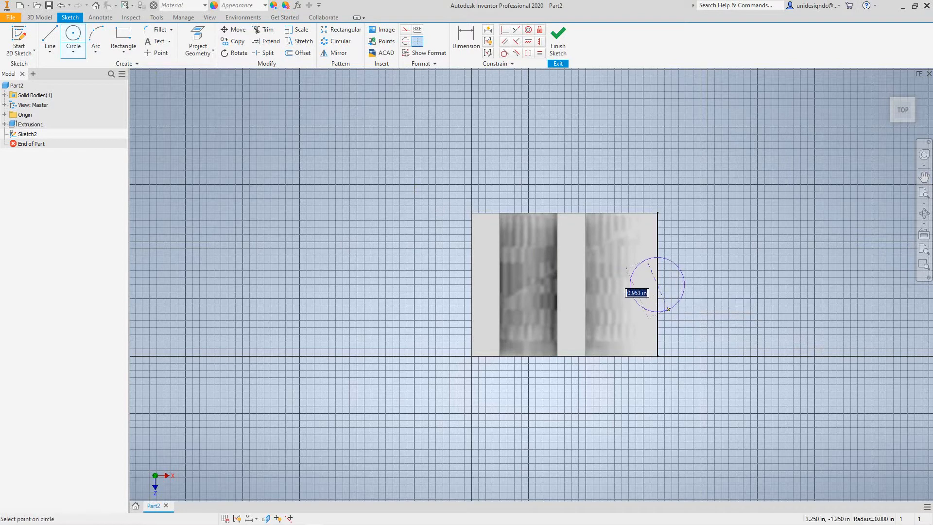
left_click(675, 374)
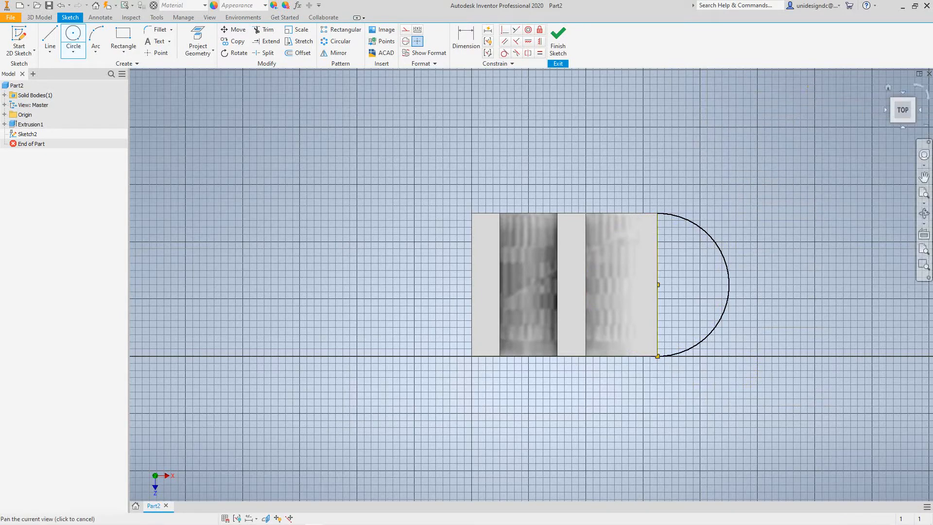
left_click(888, 87)
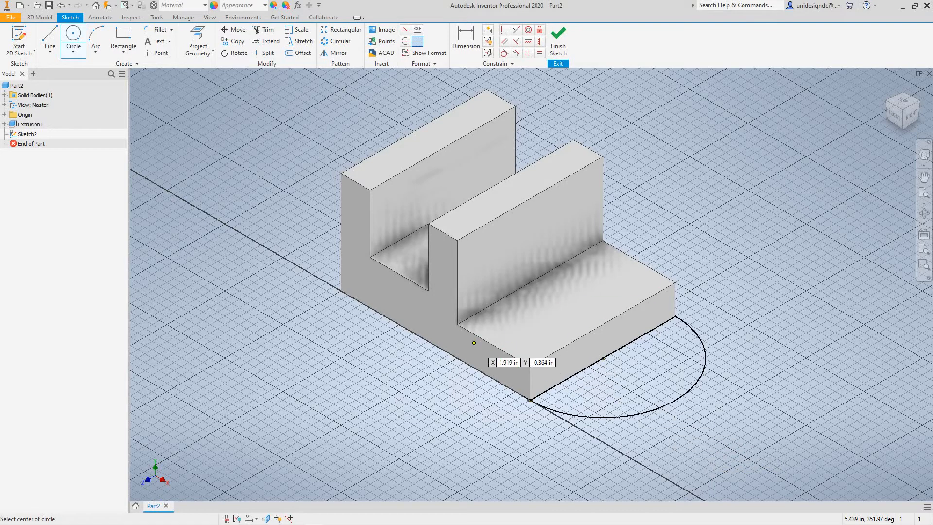
right_click(297, 361)
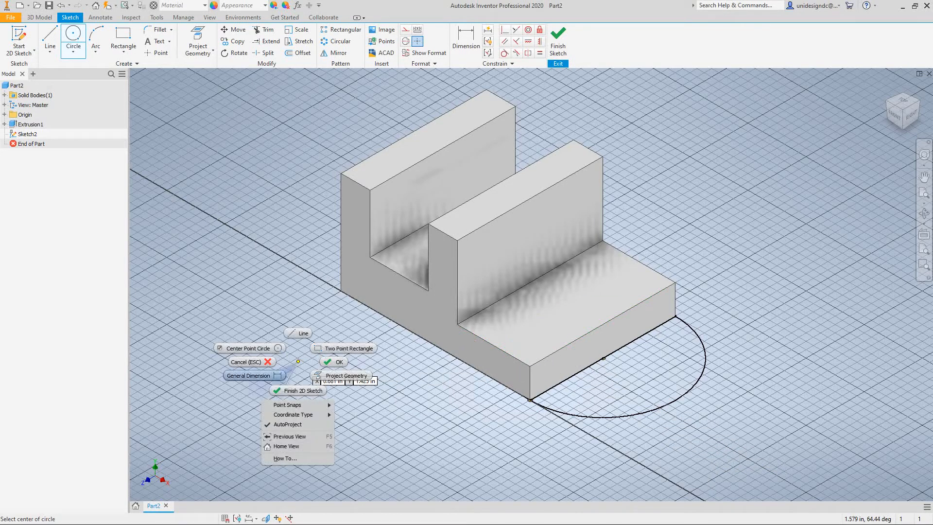
left_click(302, 390)
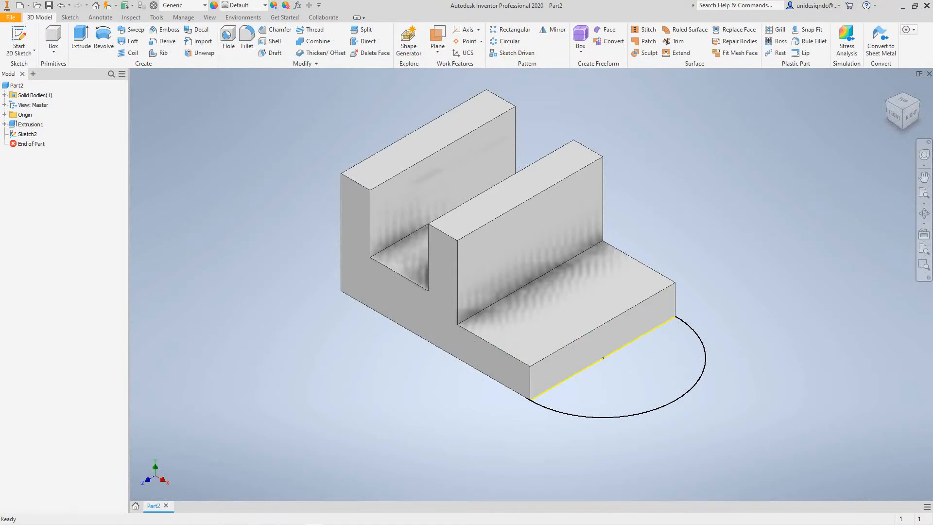
- Try to extrude both regions of the circle as a cut up to the foot's top face, and undo that extrusion
key("e")
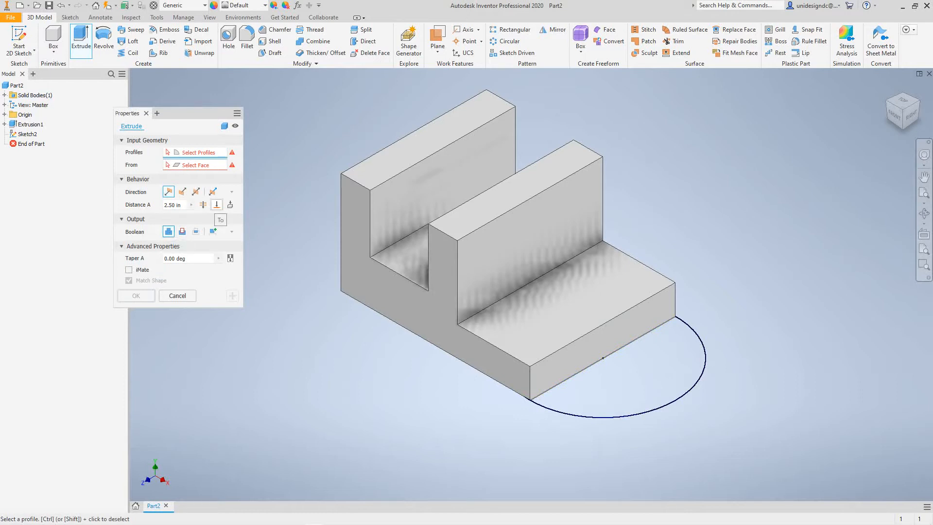
left_click(216, 204)
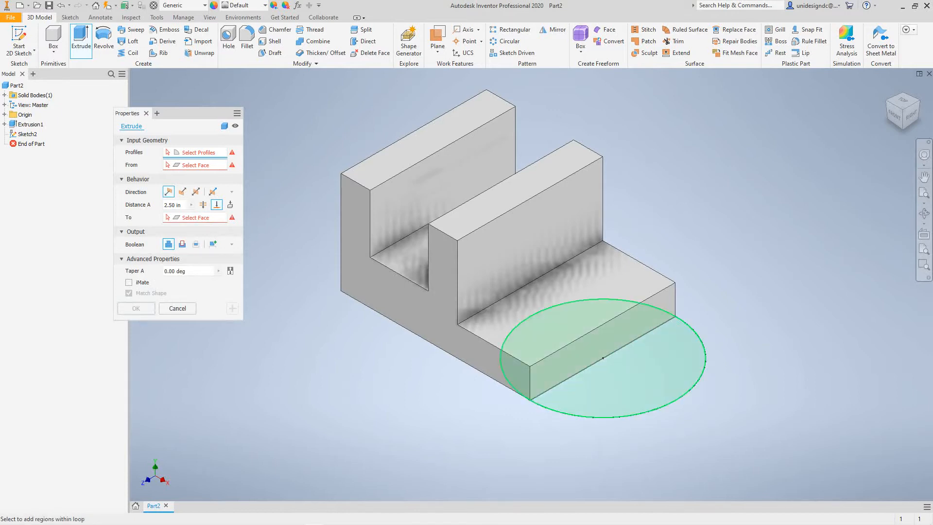
left_click(603, 358)
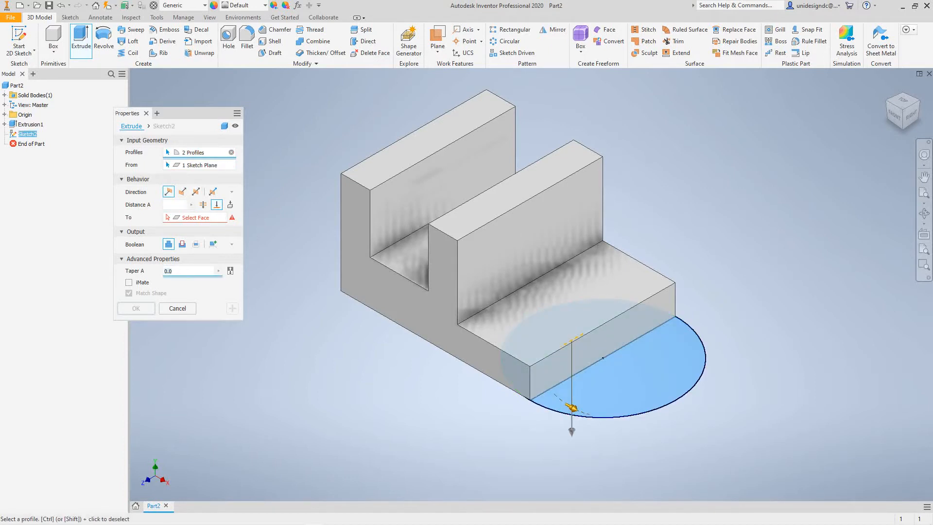
left_click(216, 205)
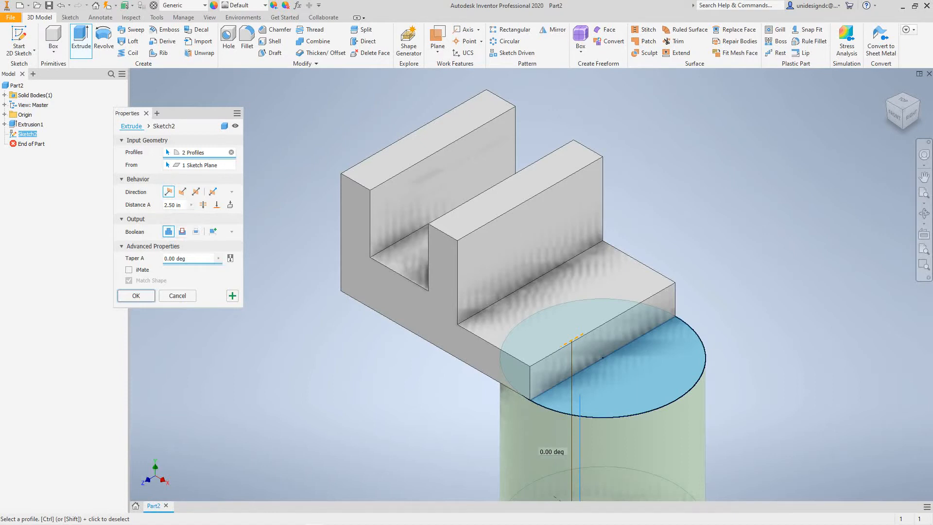
left_click(216, 205)
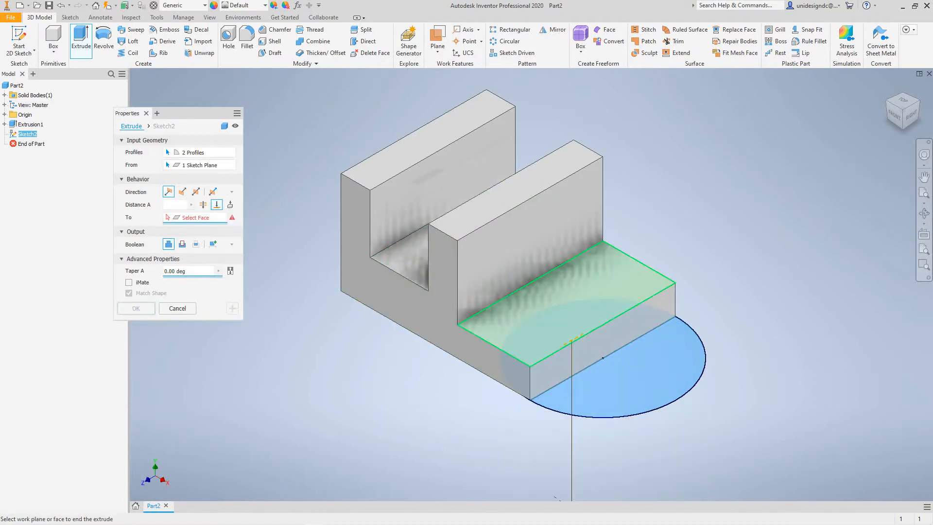
left_click(571, 340)
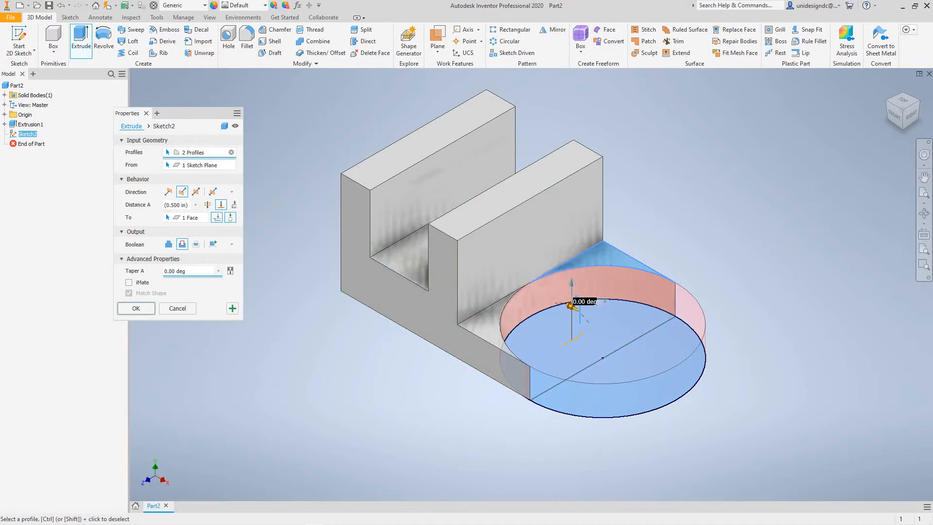
middle_click_drag(576, 311, 521, 309)
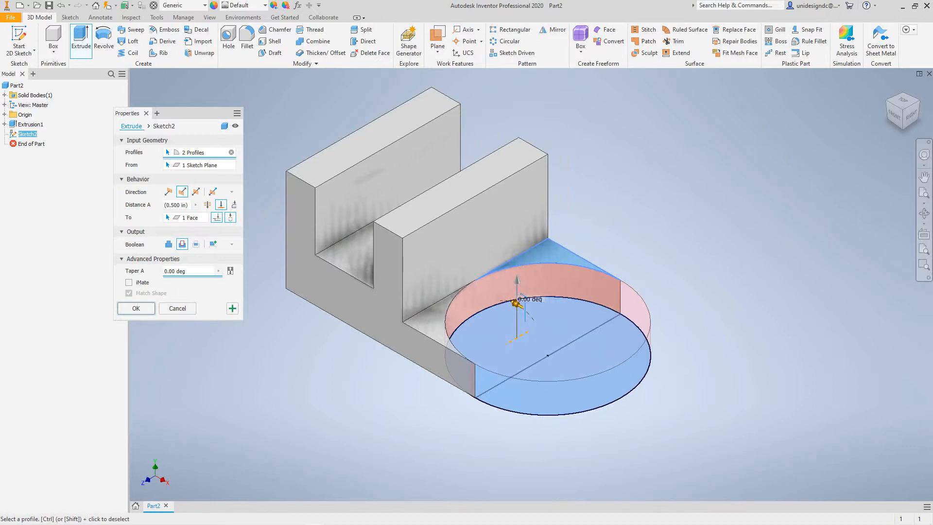
key("Return")
middle_click_drag(486, 291, 613, 328)
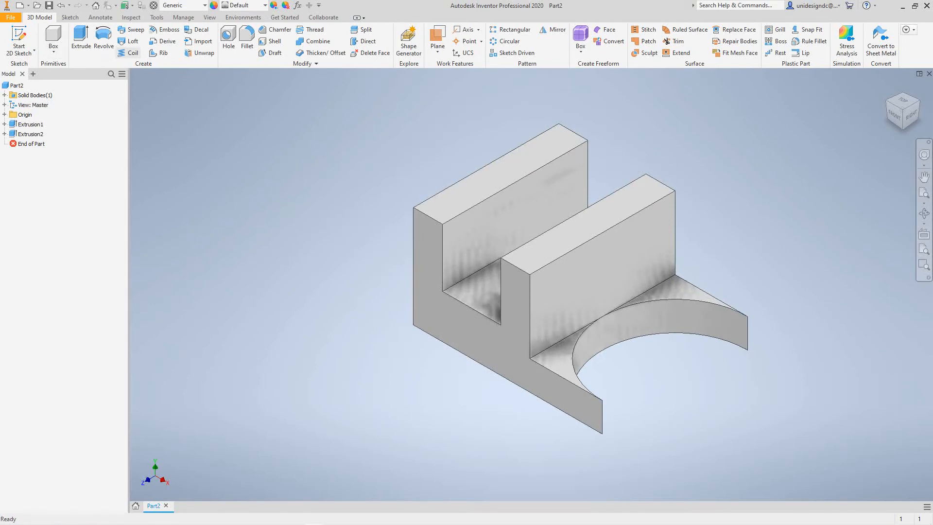
left_click(60, 5)
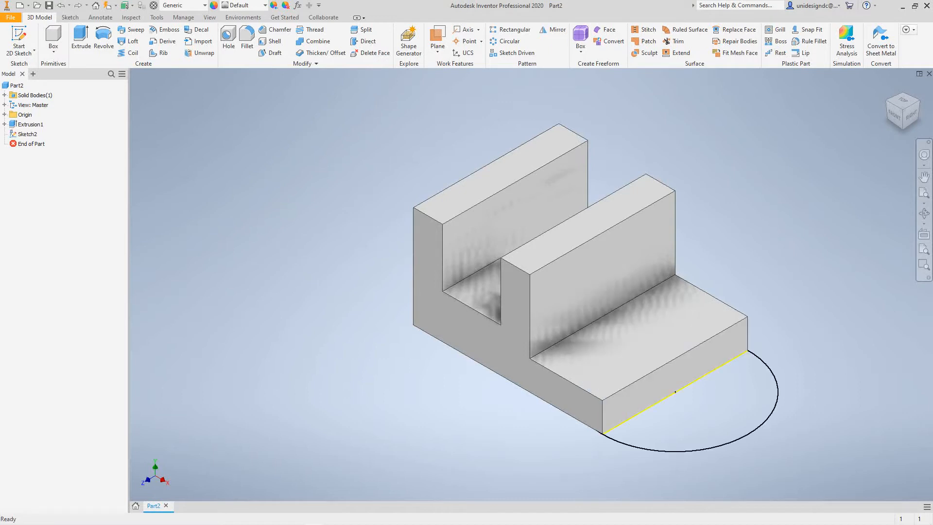
- Extrude only the half circle outside the foot up to the foot's top face, joining it to the solid
middle_click_drag(612, 291, 543, 260)
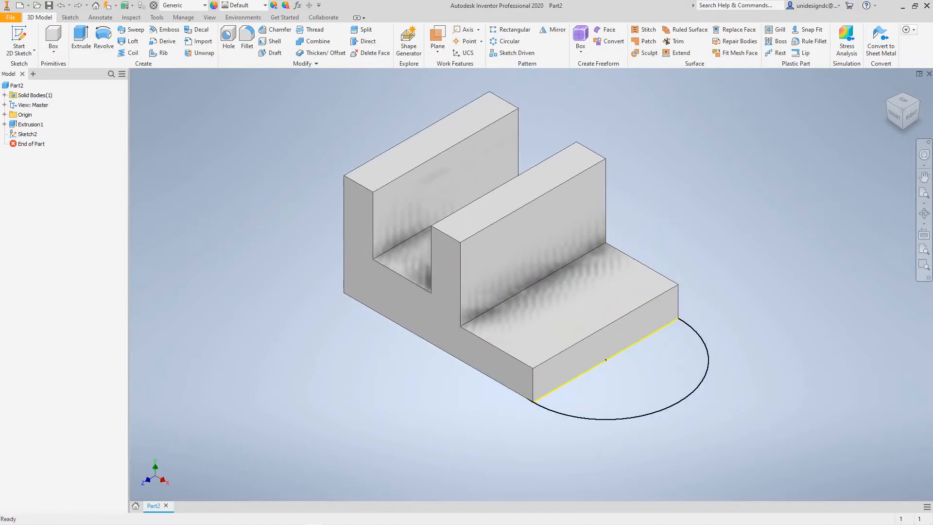
left_click(81, 39)
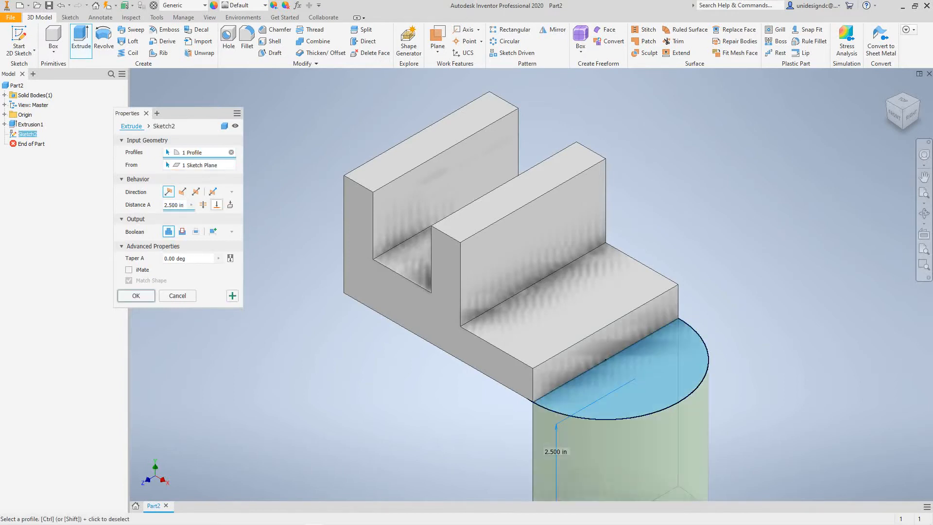
left_click(217, 205)
left_click(539, 316)
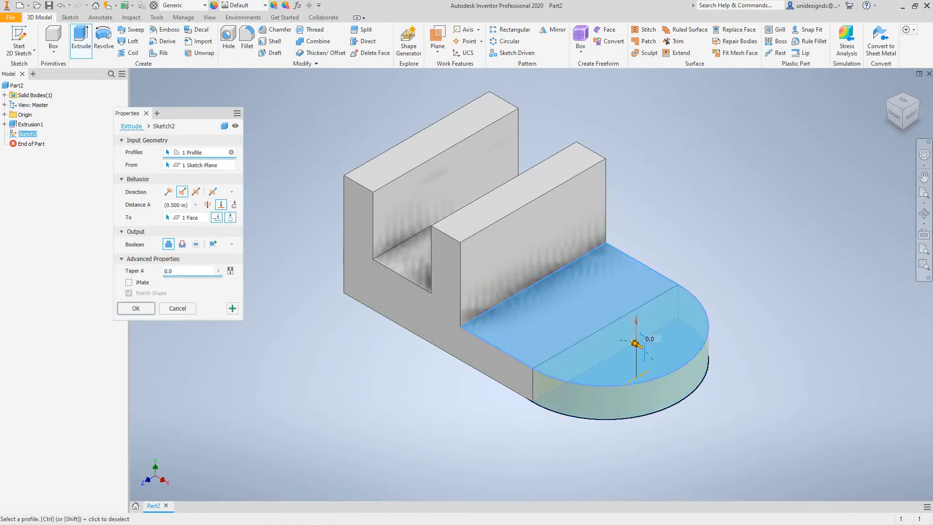
key("Return")
middle_click_drag(490, 388, 521, 403)
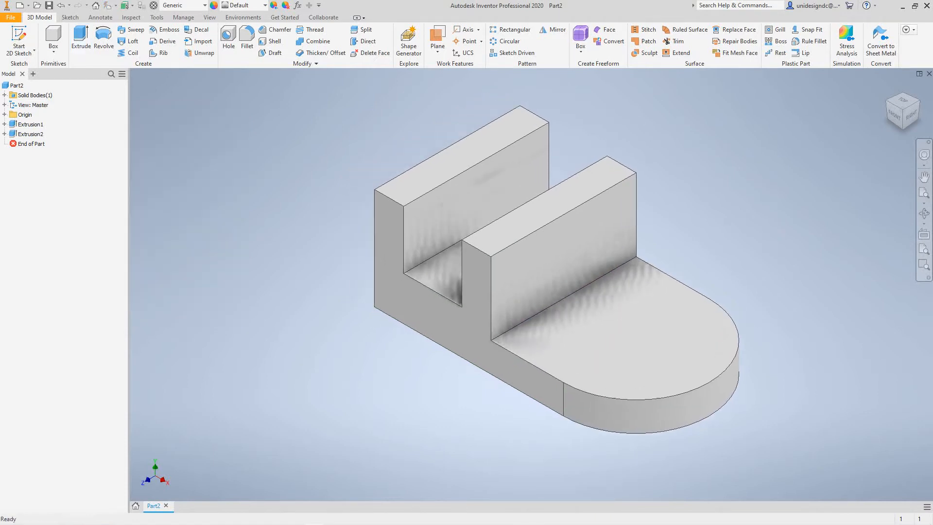
- Examine the rounded part and select its two extrusions in turn to see which geometry each one forms
scroll(522, 403, "up", 3)
scroll(522, 401, "down", 3)
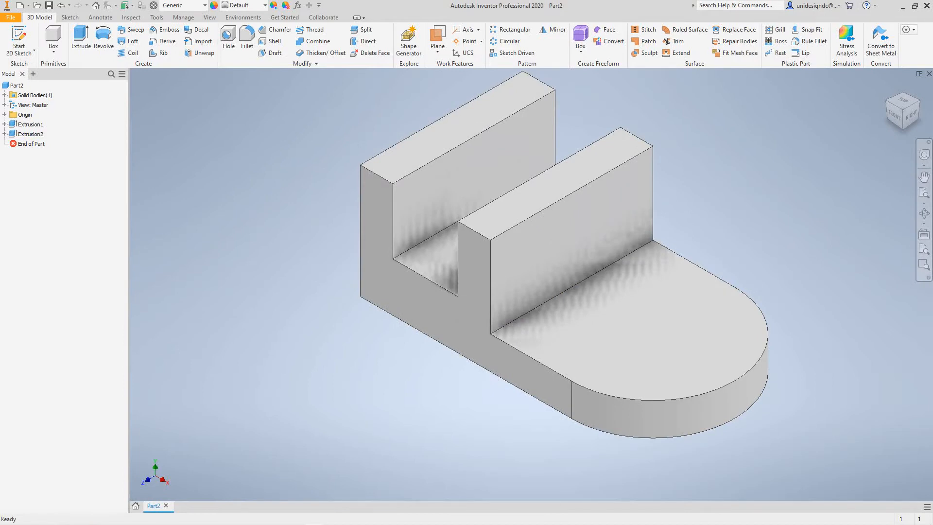
scroll(515, 390, "up", 3)
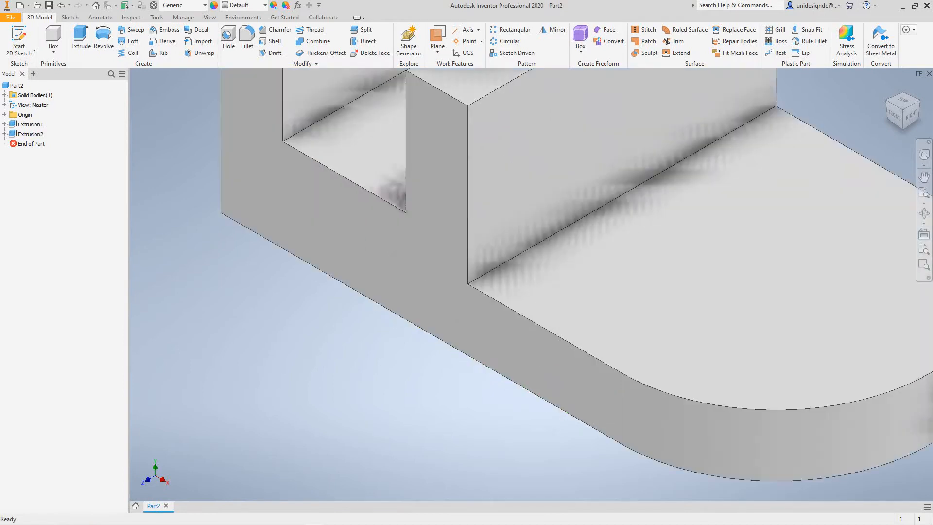
scroll(516, 390, "down", 5)
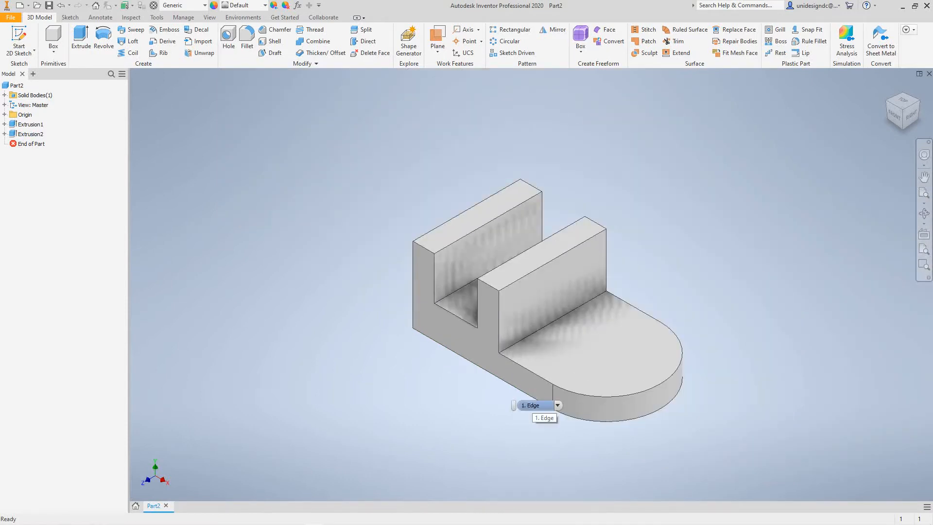
mouse_move(533, 405)
middle_mouse_down()
mouse_move(616, 422)
mouse_move(543, 420)
middle_mouse_up()
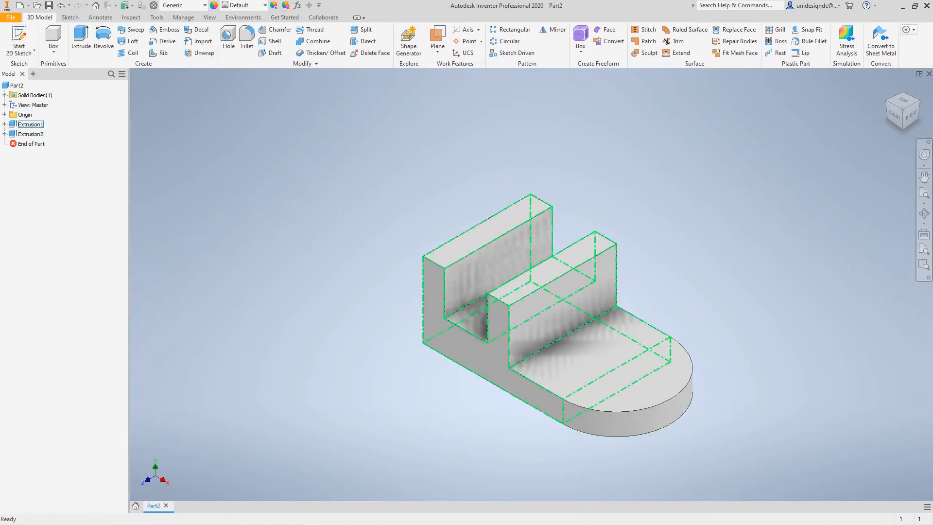
left_click(31, 125)
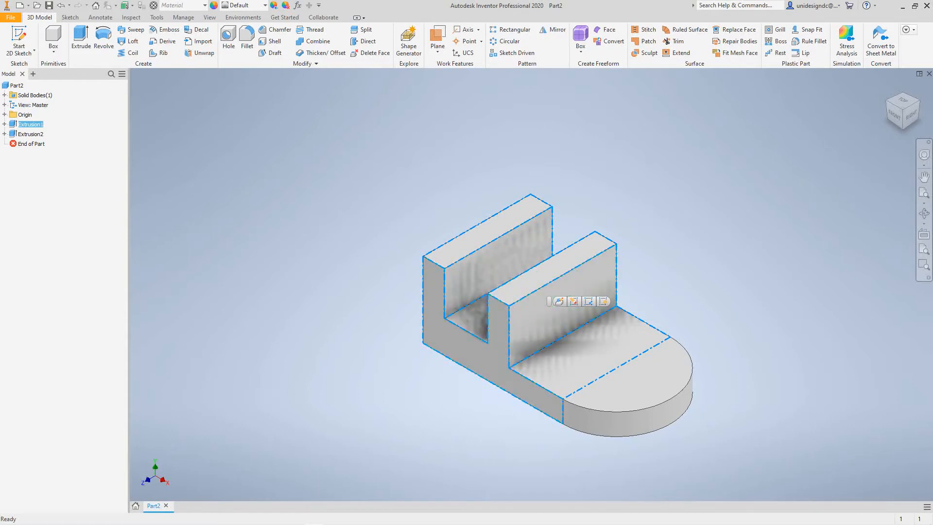
key("Escape")
left_click(31, 134)
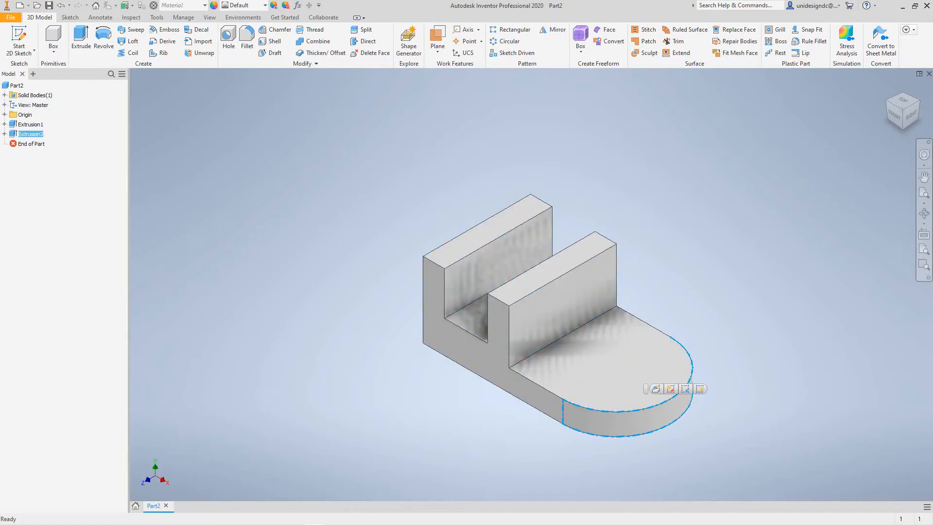
scroll(612, 432, "down", 5)
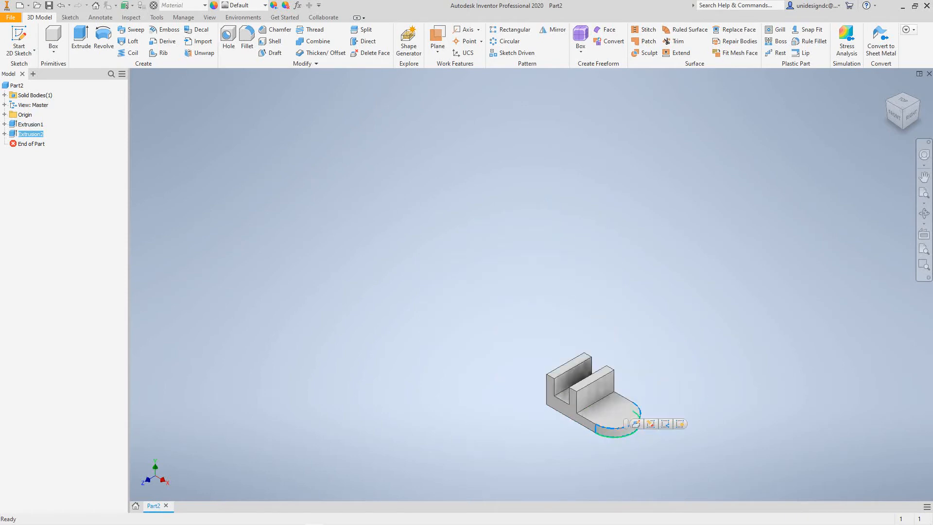
scroll(613, 432, "up", 6)
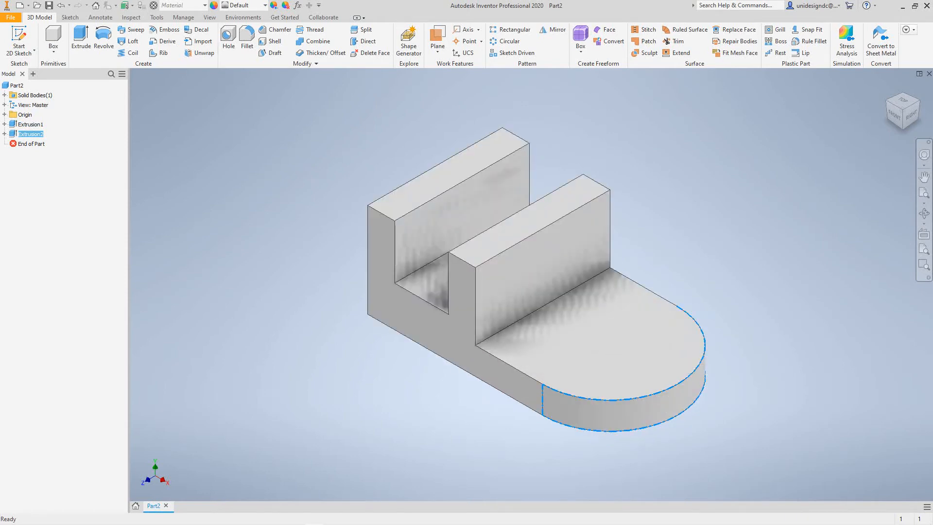
key("Escape")
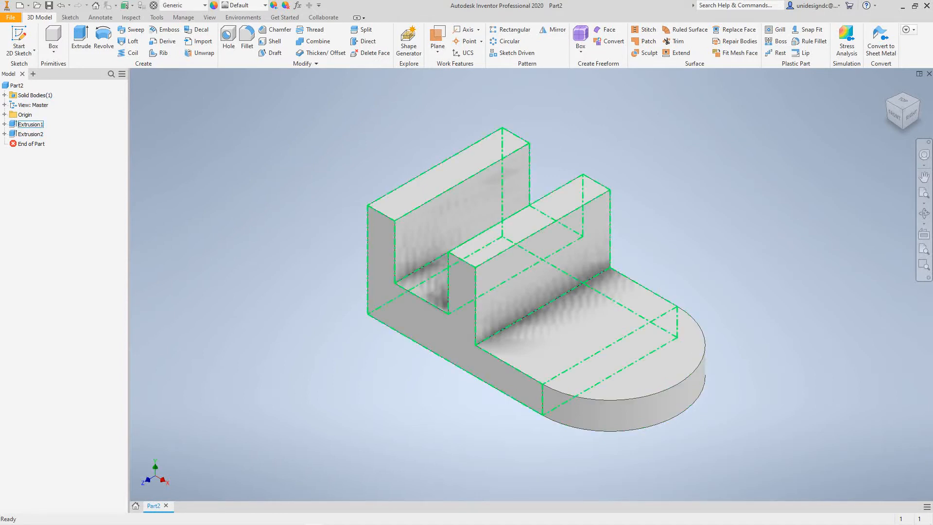
left_click(31, 125)
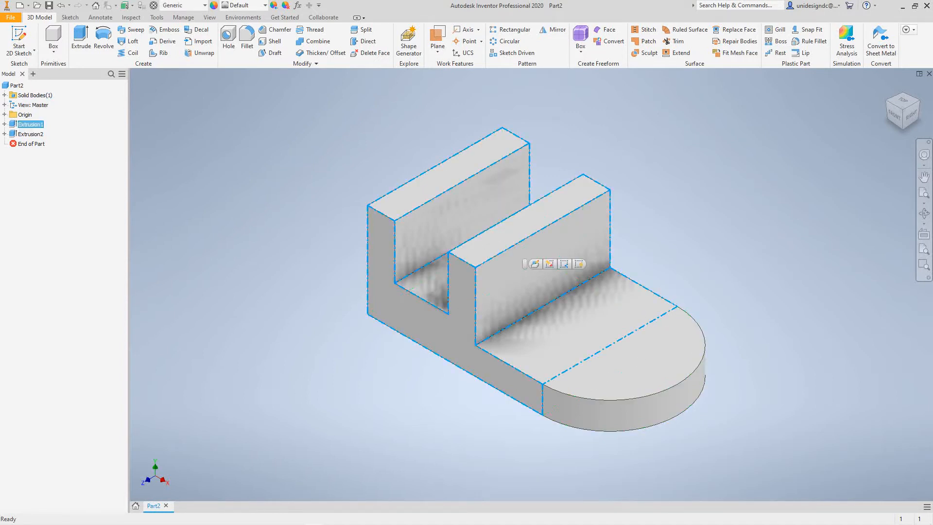
- Rename the first extrusion, the notched profile with the foot, as Base
key("F2")
type("Base")
key("Return")
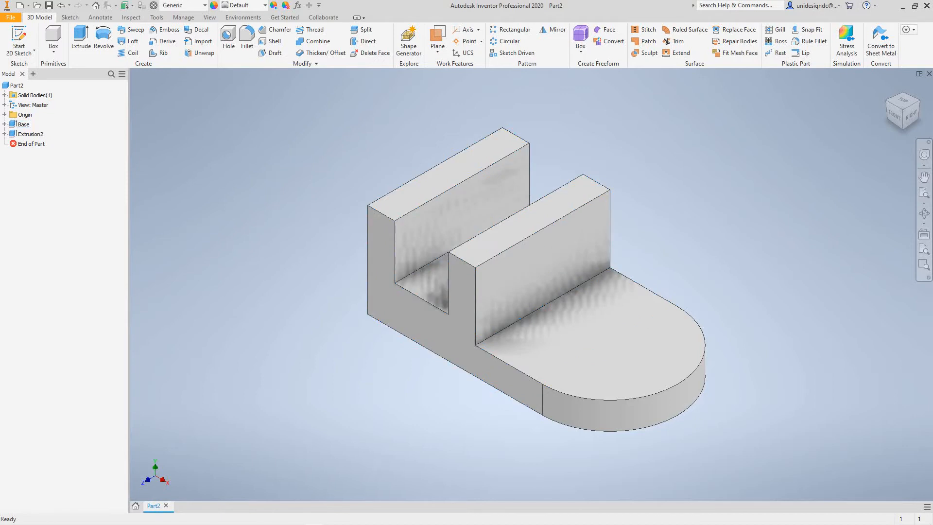
- Rename the second extrusion, the half-round end of the foot, as Circular End
left_click(31, 134)
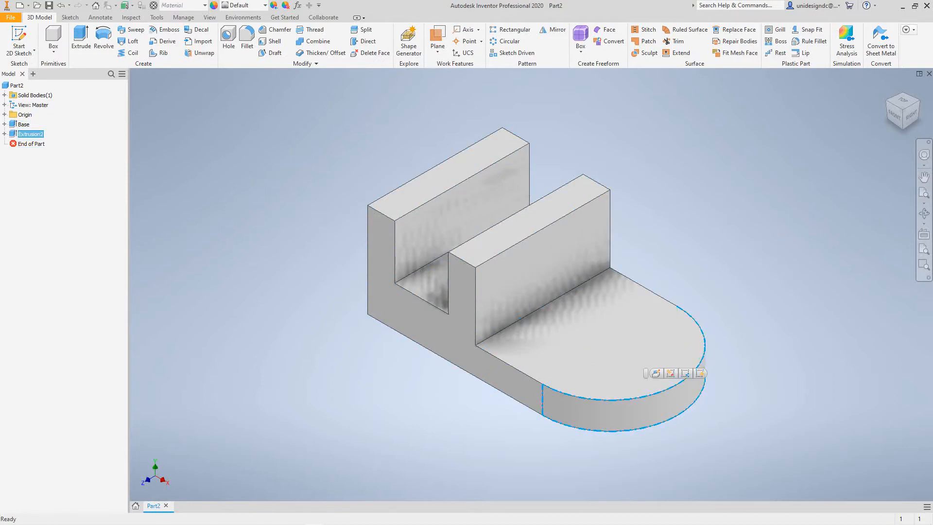
key("F2")
type("Circular End")
key("Return")
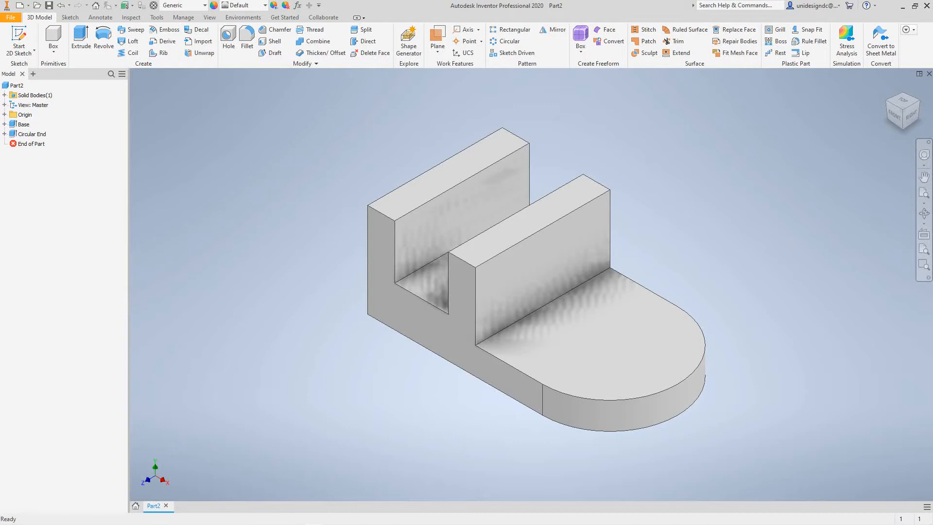
- Show the dimensions of the Base feature and set its overall length along the bottom to 3 in
left_click(23, 124)
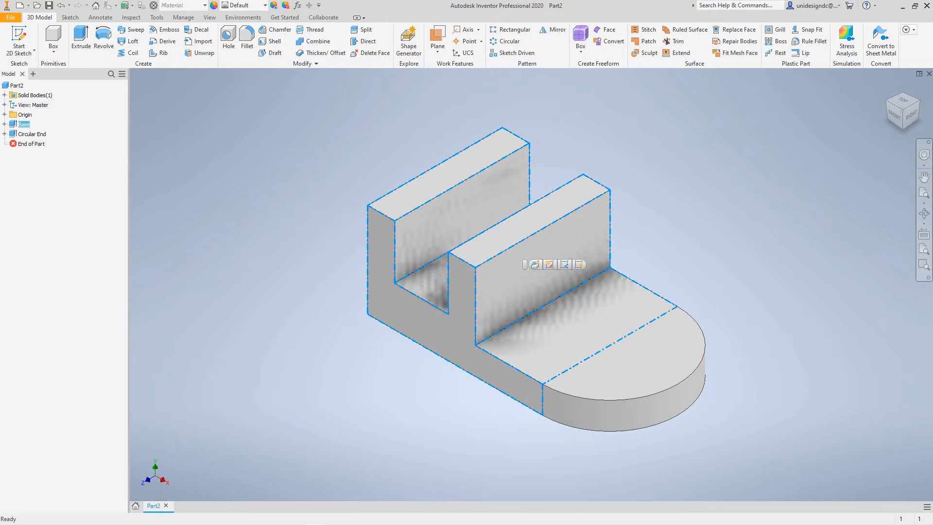
right_click(70, 167)
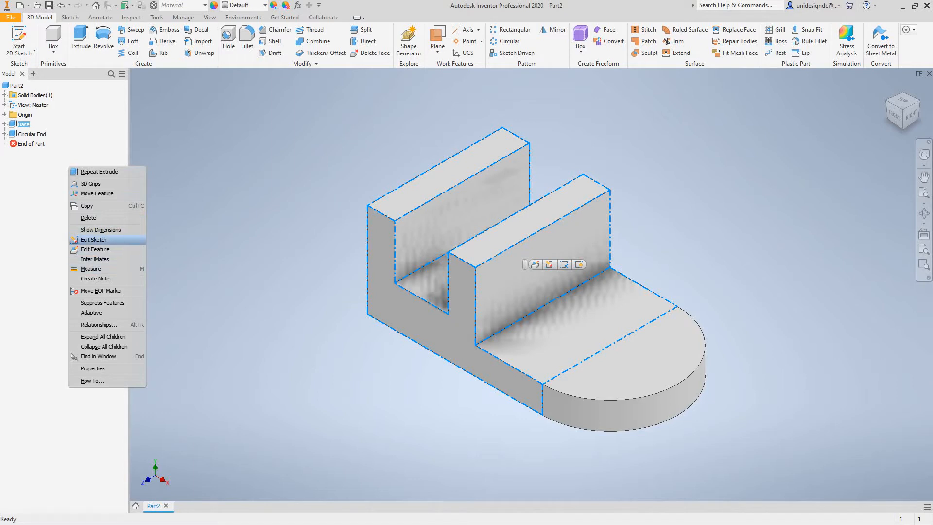
left_click(101, 230)
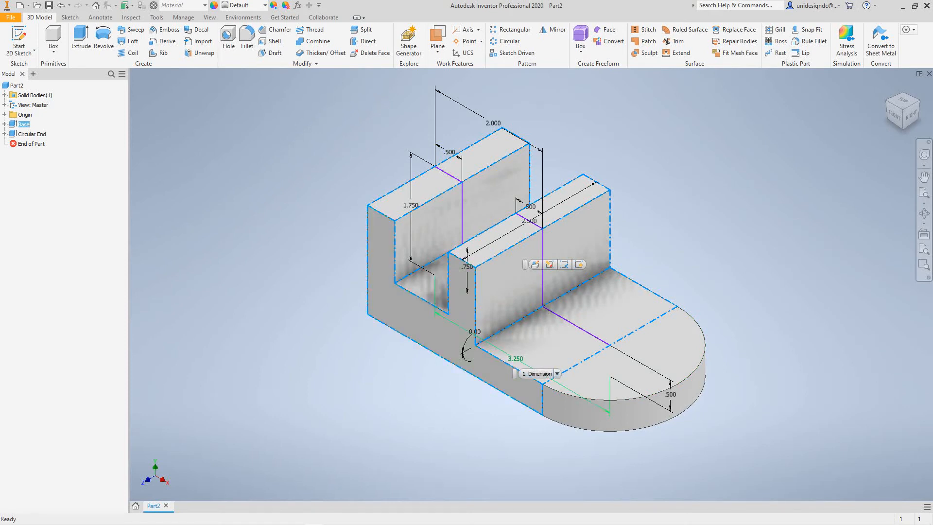
key("Escape")
double_click(516, 359)
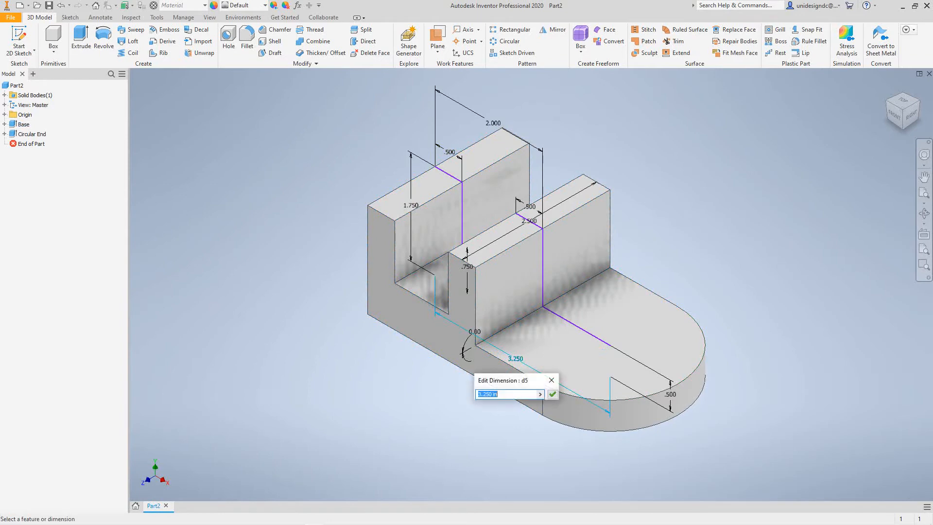
type("3")
left_click(552, 394)
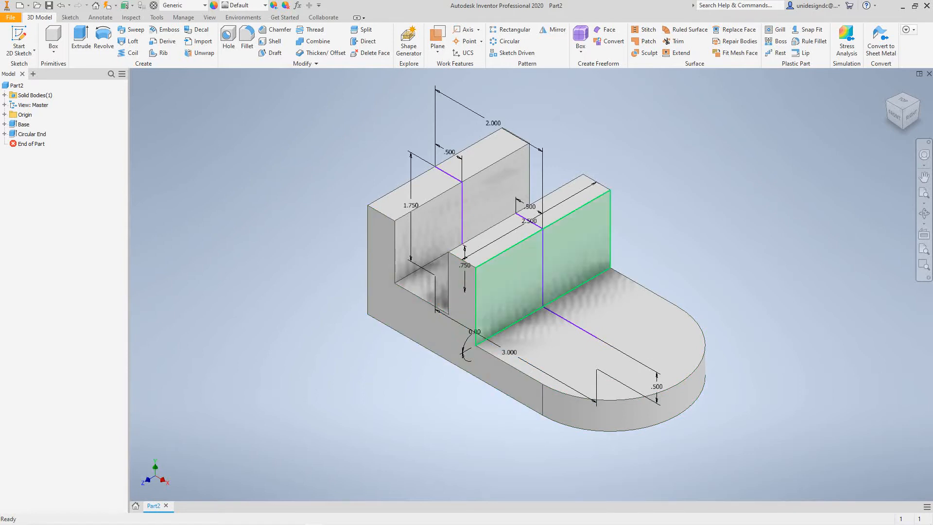
- Set the Base feature's extrusion depth to 2 in and update the part to apply the edited dimensions
mouse_move(562, 247)
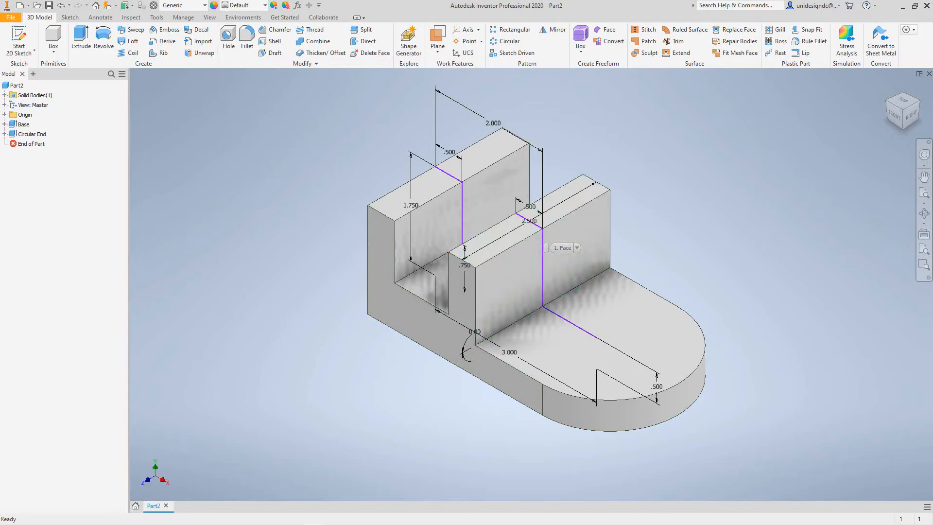
scroll(593, 196, "up", 5)
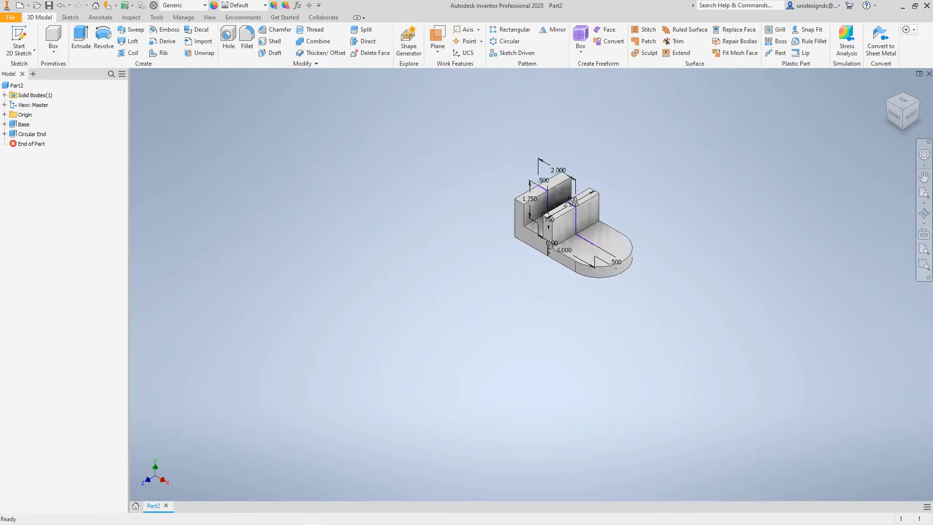
scroll(594, 195, "down", 6)
scroll(593, 195, "down", 3)
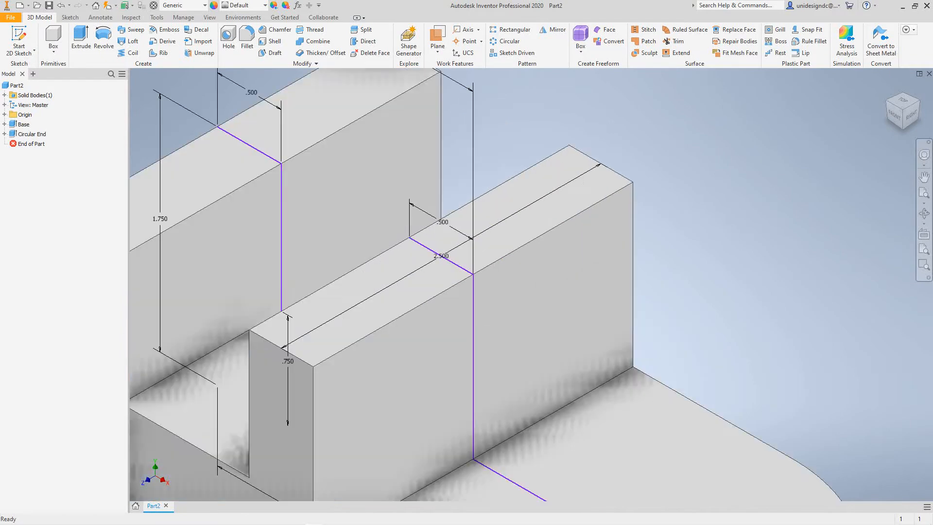
scroll(428, 268, "up", 5)
scroll(428, 268, "down", 4)
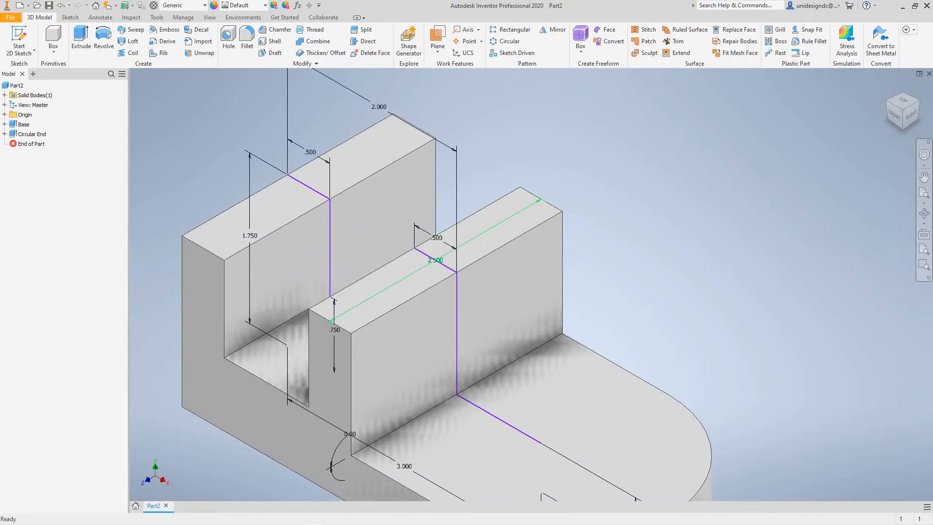
double_click(435, 260)
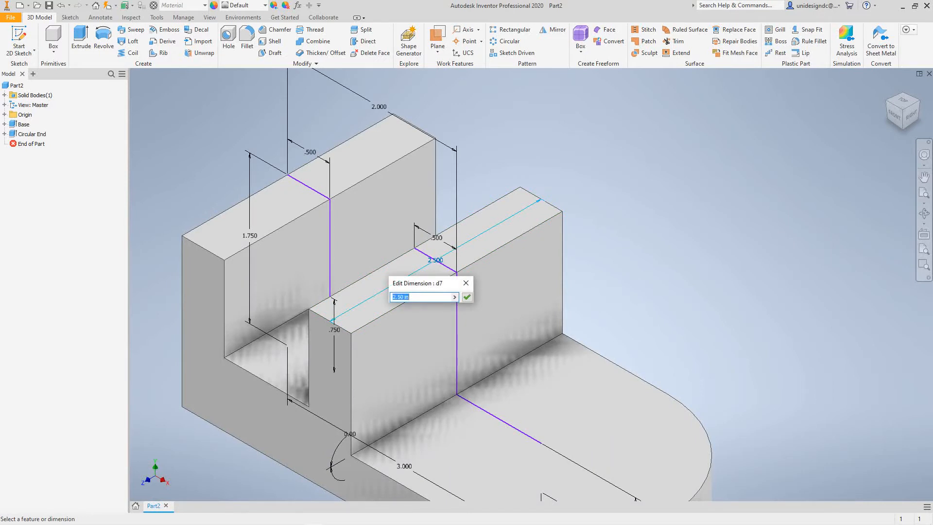
type("2")
left_click(467, 297)
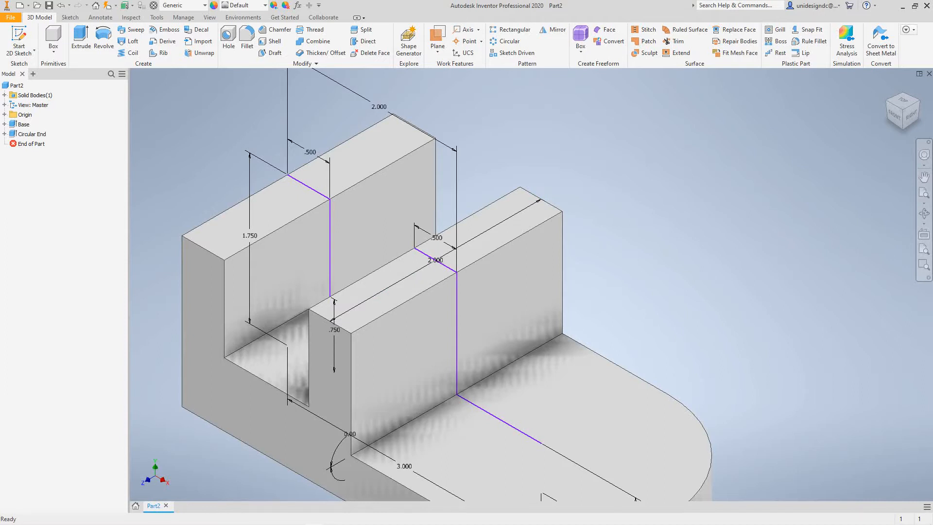
scroll(692, 272, "down", 3)
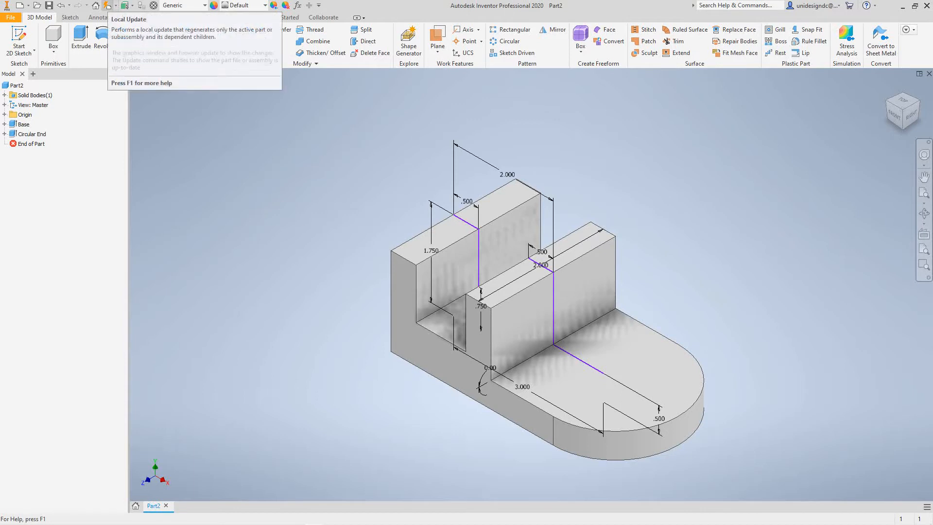
left_click(107, 5)
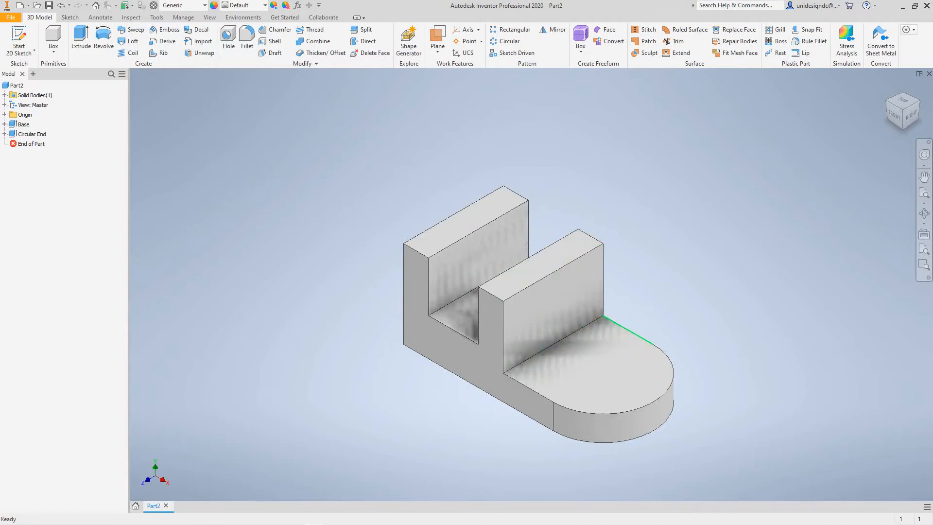
mouse_move(637, 335)
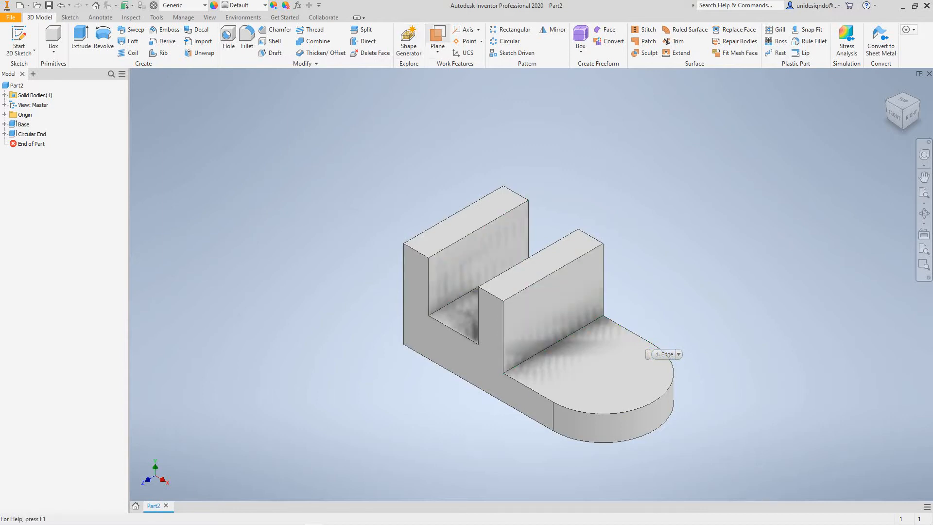
left_click(70, 17)
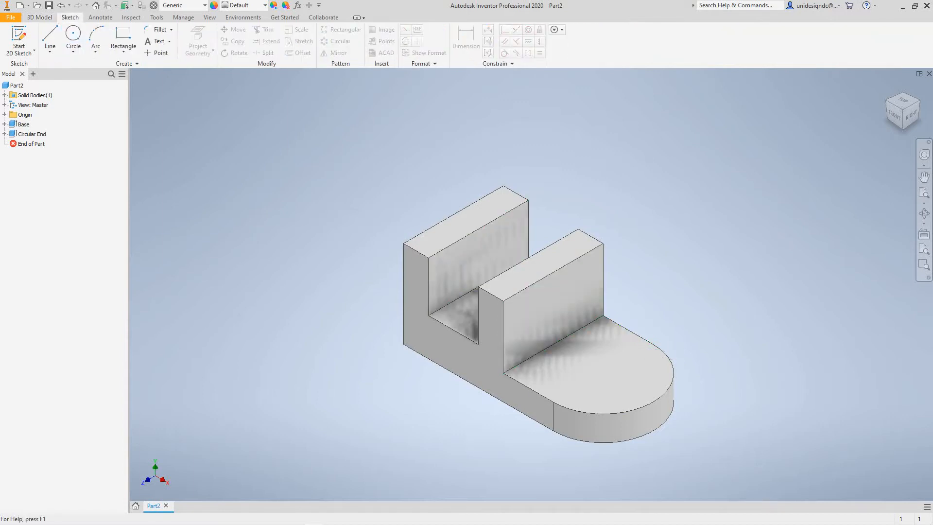
left_click(39, 17)
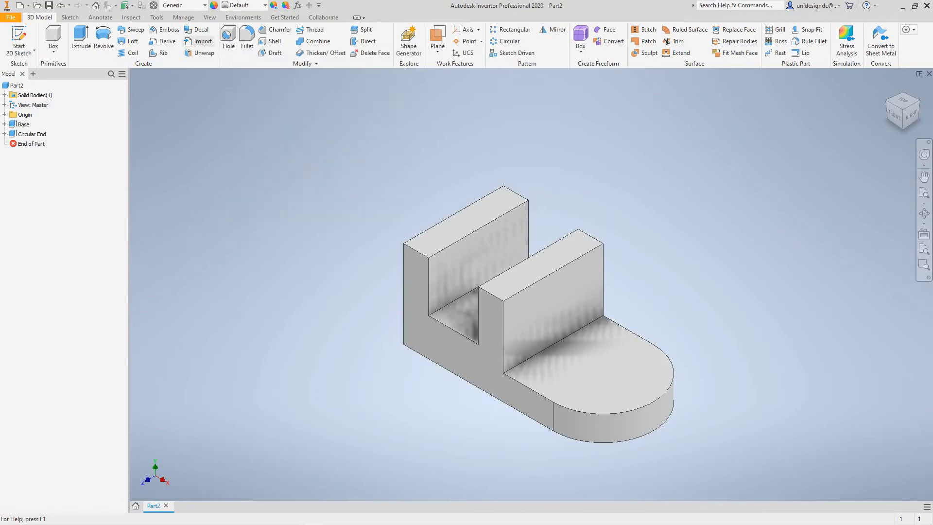
- Start a simple 0.75 in through-all hole and place it on the part's bottom face near the rounded end's edge
left_click(228, 42)
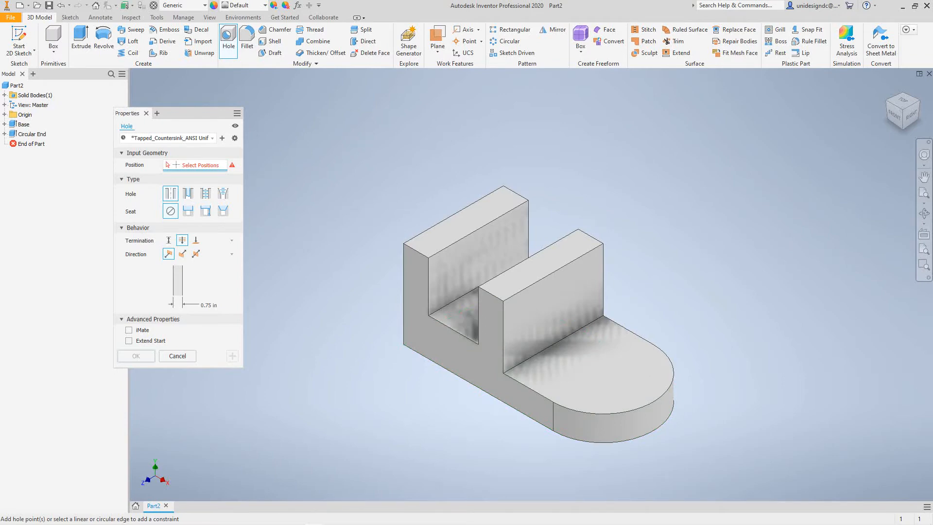
middle_click_drag(689, 429, 674, 389)
scroll(637, 352, "up", 5)
scroll(637, 352, "down", 9)
scroll(637, 349, "up", 5)
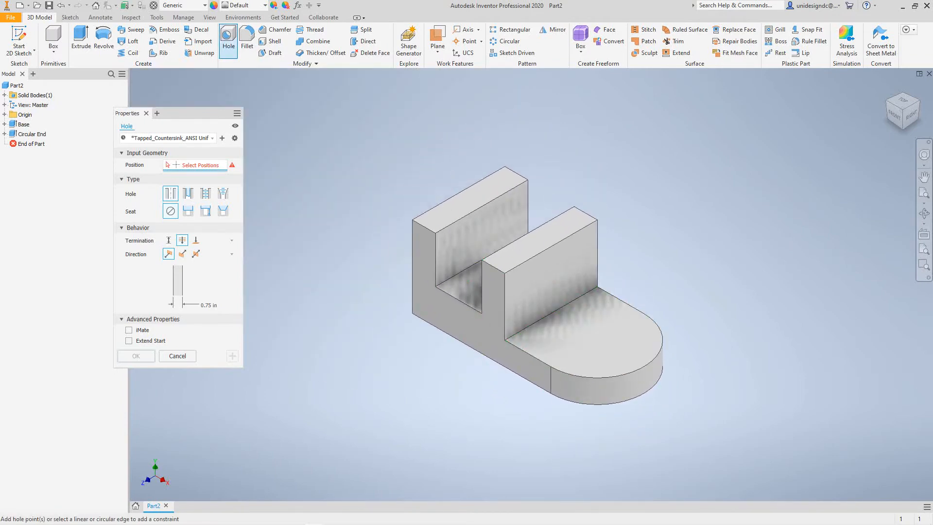
left_click(228, 41)
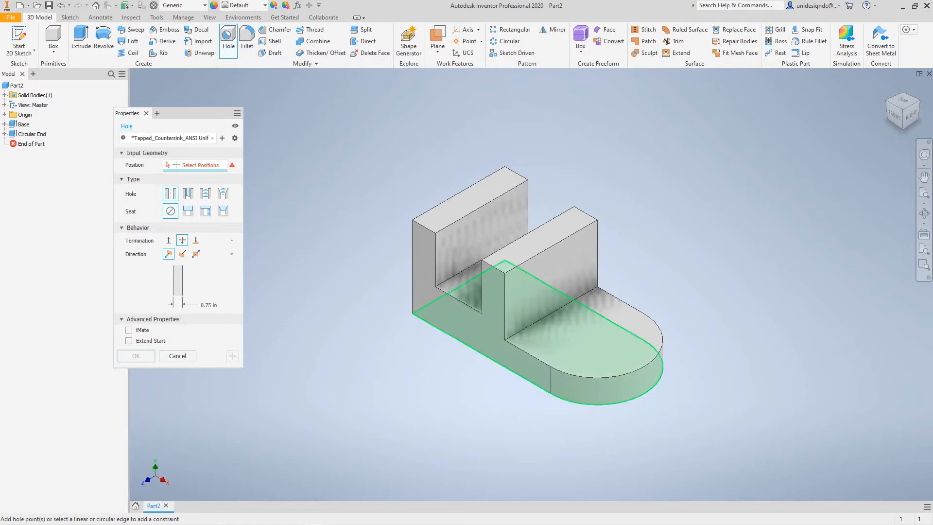
left_click(645, 391)
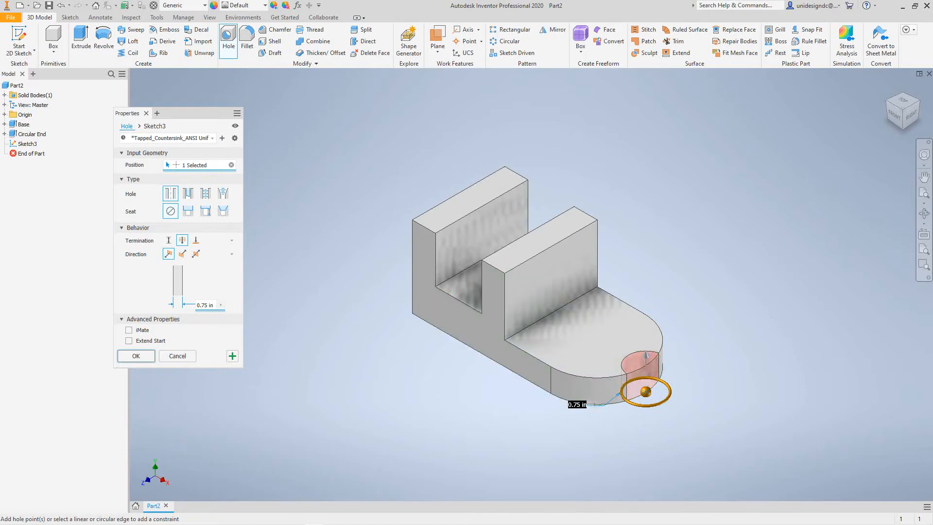
- Constrain the hole concentric with the foot's rounded end and create it
scroll(405, 342, "down", 5)
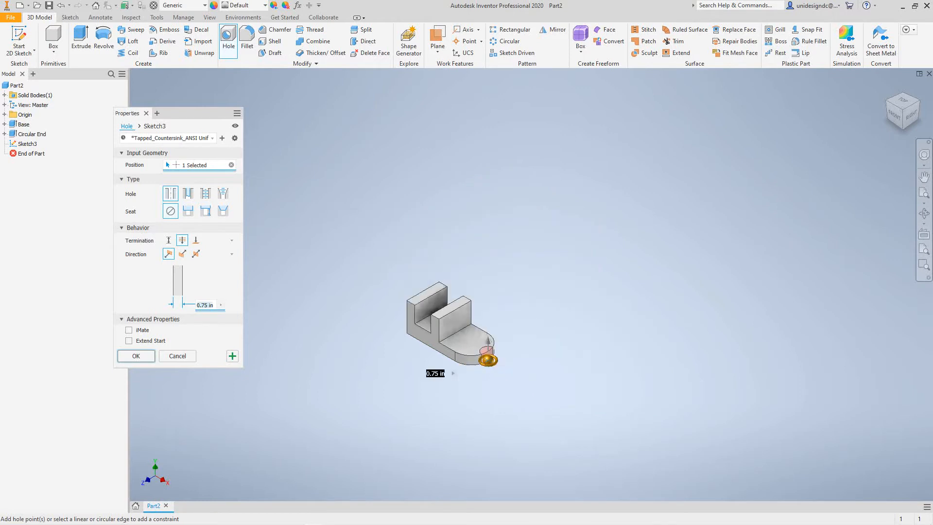
scroll(405, 342, "up", 6)
middle_click_drag(405, 343, 325, 332)
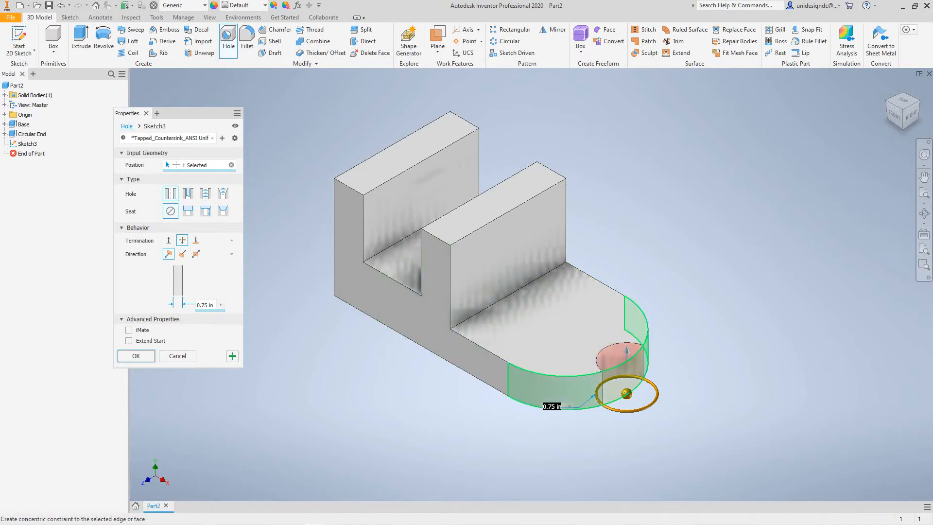
left_click(626, 392)
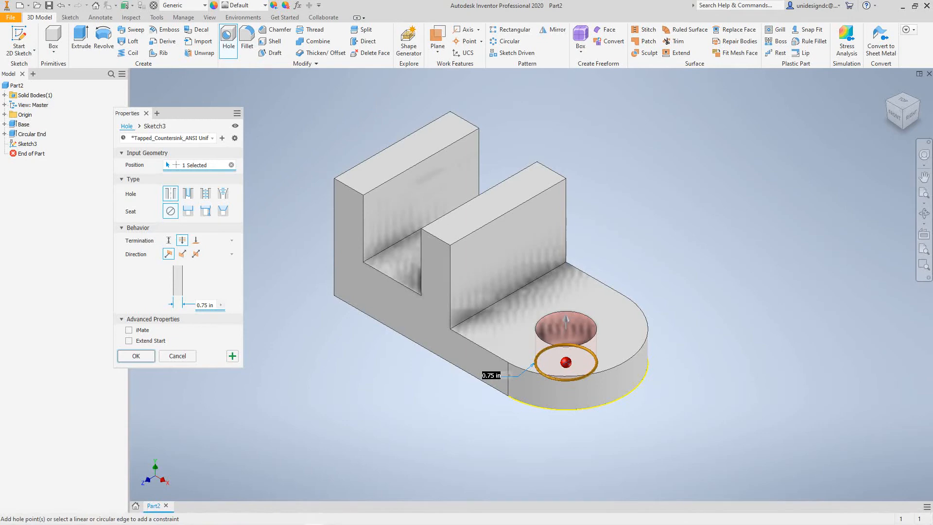
key("Return")
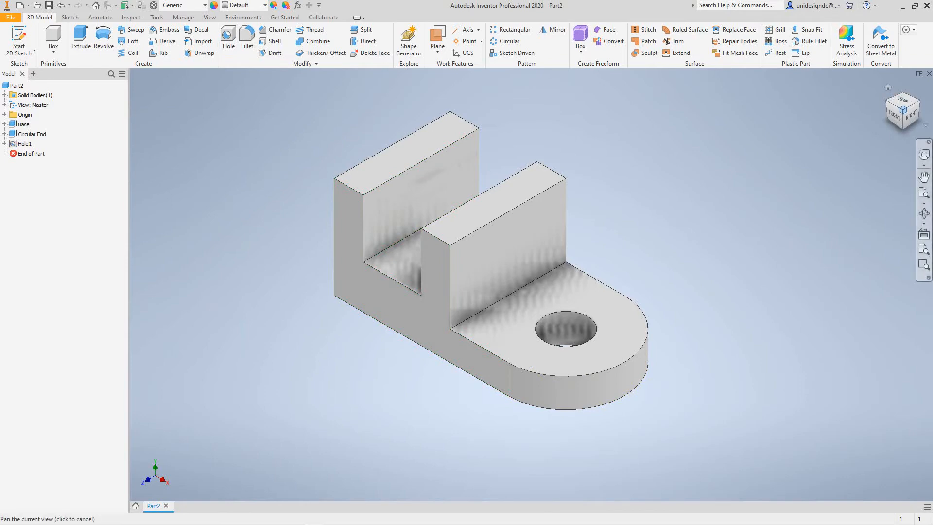
- Return to the home view and examine which geometry the Base, Circular End and Hole1 features each form
mouse_move(895, 115)
left_mouse_down()
mouse_move(870, 51)
mouse_move(846, 46)
mouse_move(882, 119)
mouse_move(900, 126)
left_mouse_up()
left_click(883, 95)
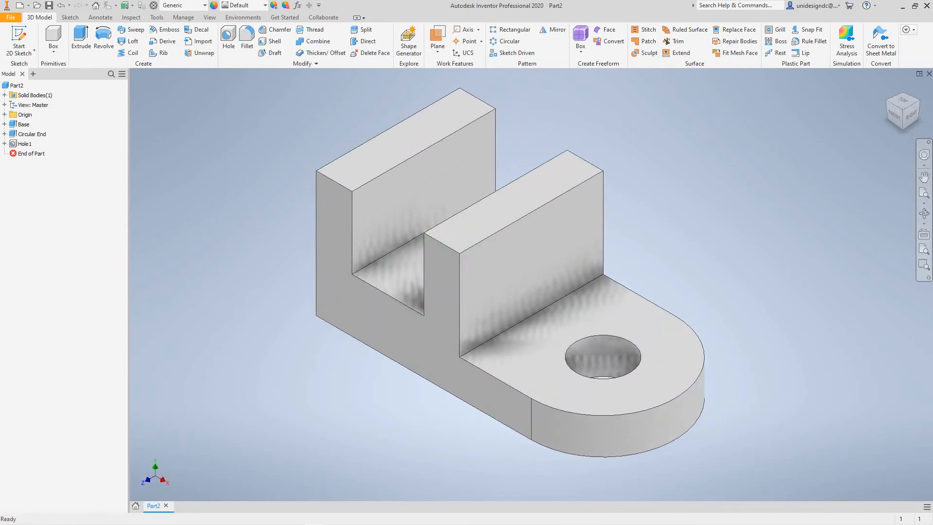
left_click(23, 124)
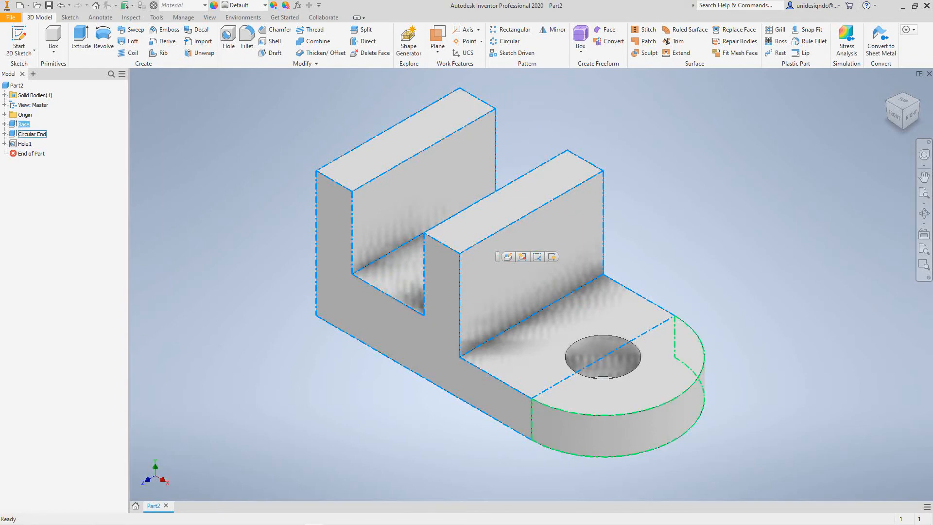
left_click(30, 134)
left_click(24, 144)
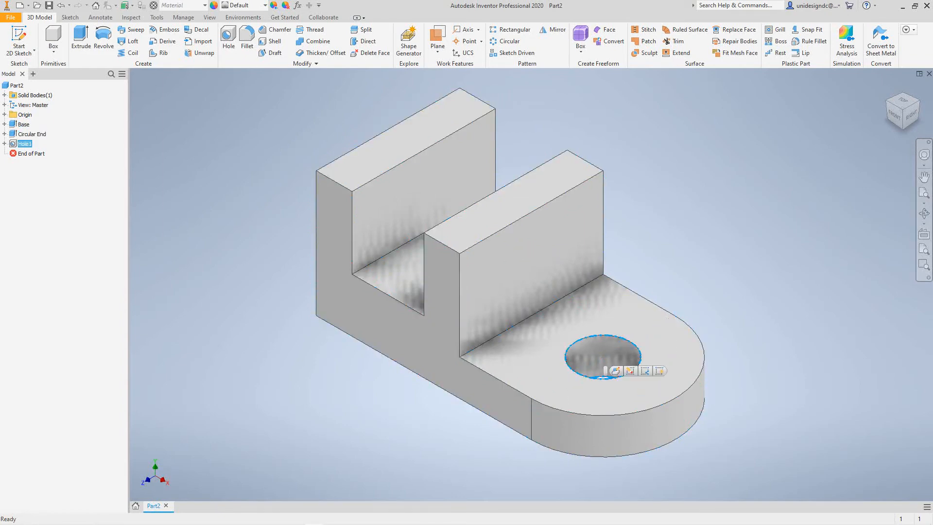
left_click(32, 134)
key("Escape")
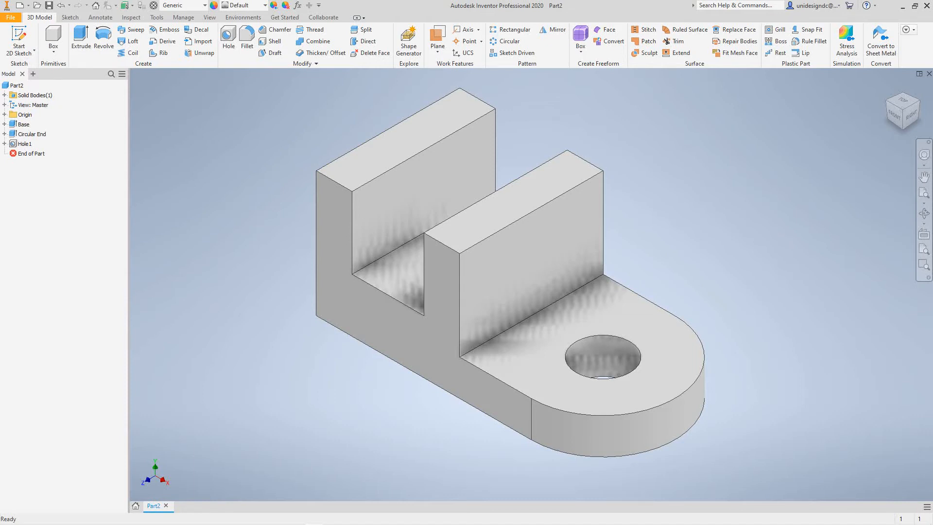
- Start a 2D sketch on the upright wall's outer face, on the side of the rounded foot
left_click(34, 51)
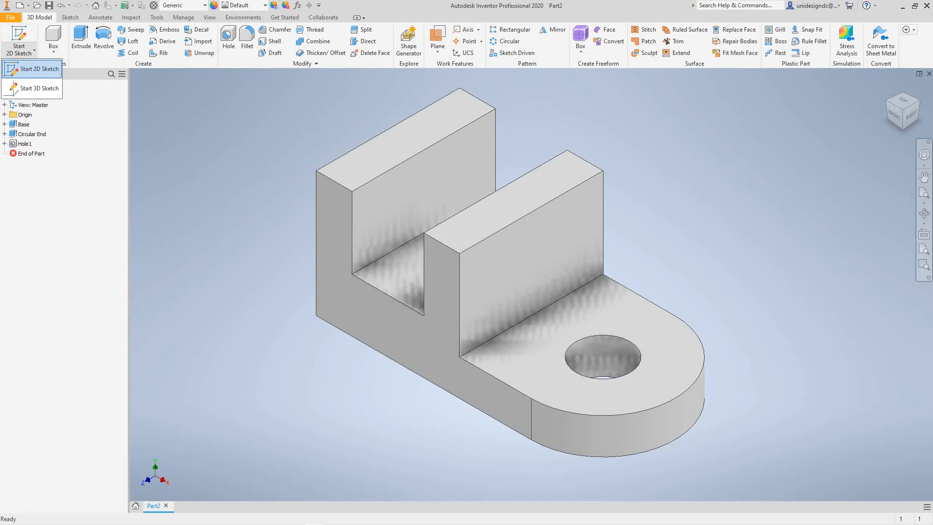
left_click(32, 69)
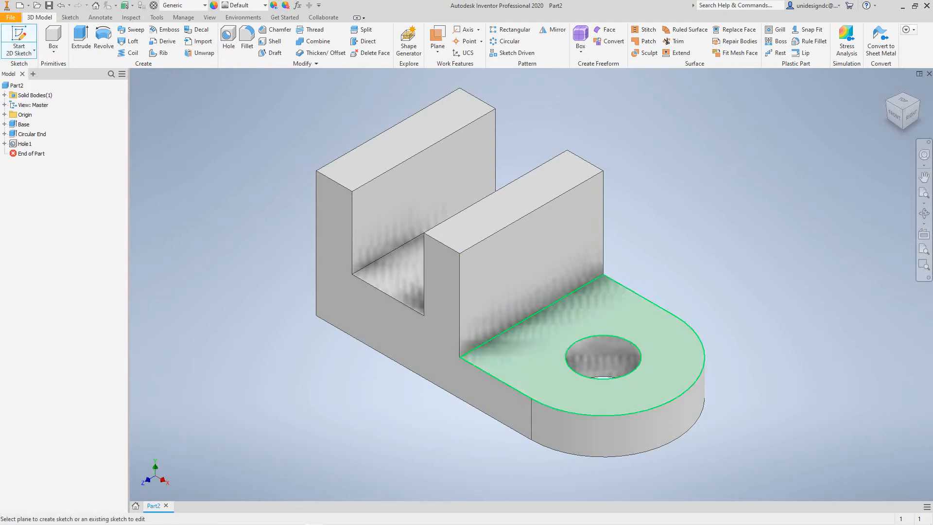
left_click(531, 265)
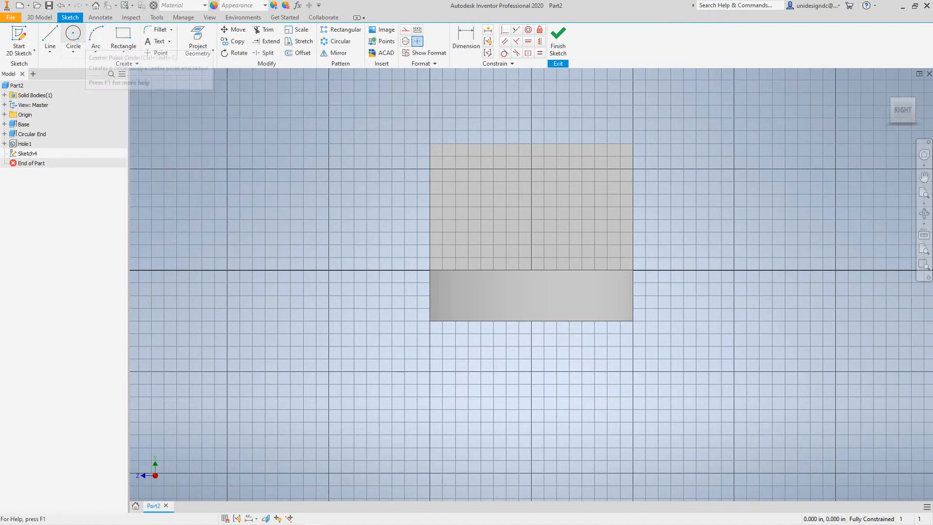
- Sketch an open three-line U profile about 0.91 in wide and 0.75 in deep, hanging from the wall's top edge
left_click(50, 37)
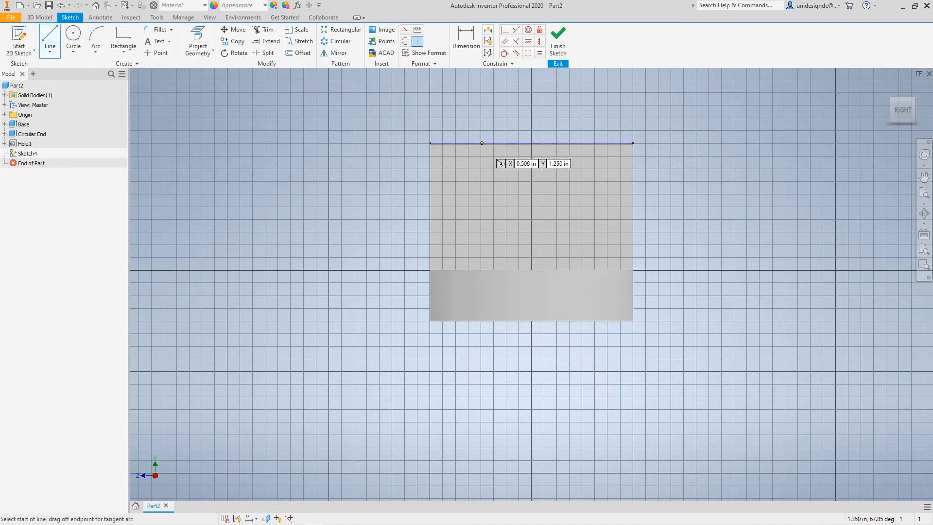
left_click(493, 143)
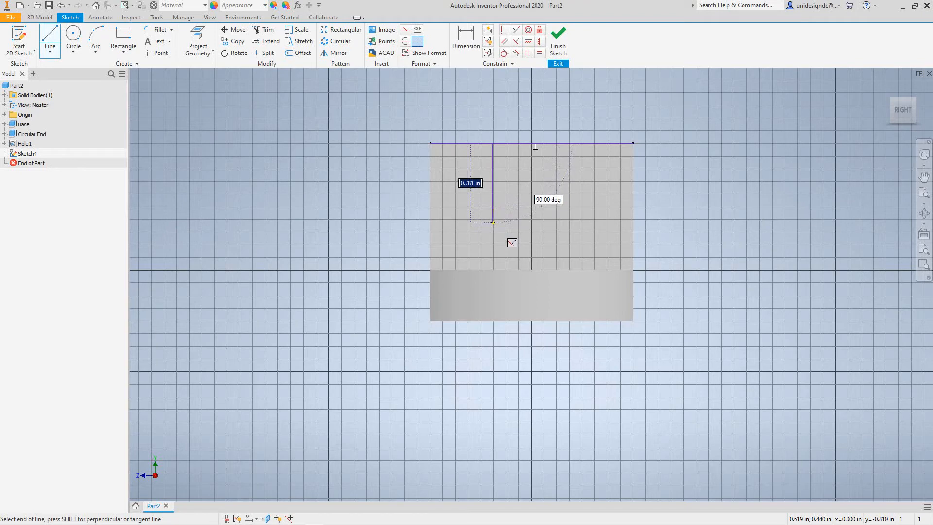
left_click(493, 219)
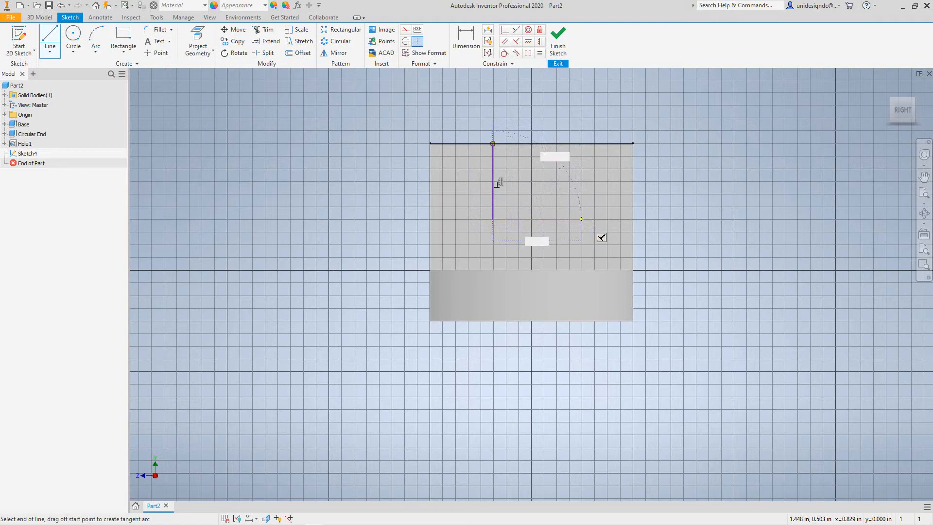
left_click(585, 219)
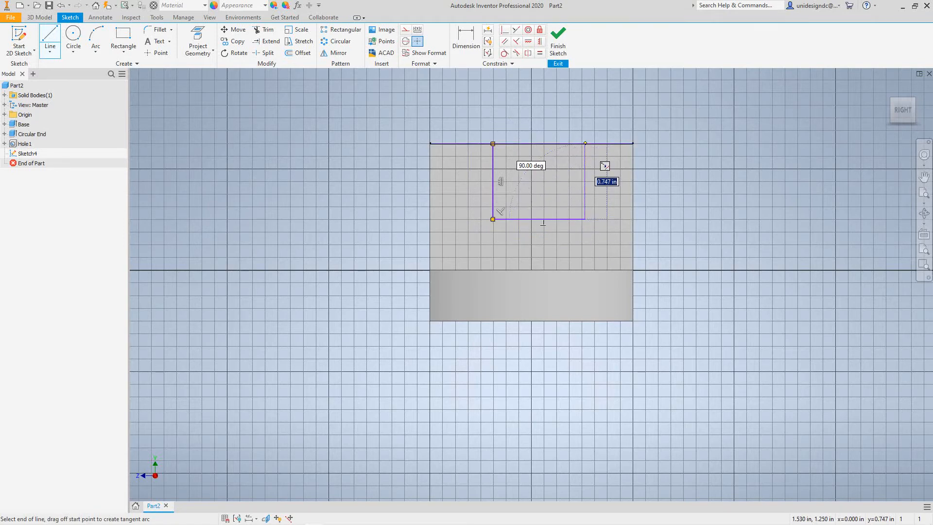
left_click(584, 144)
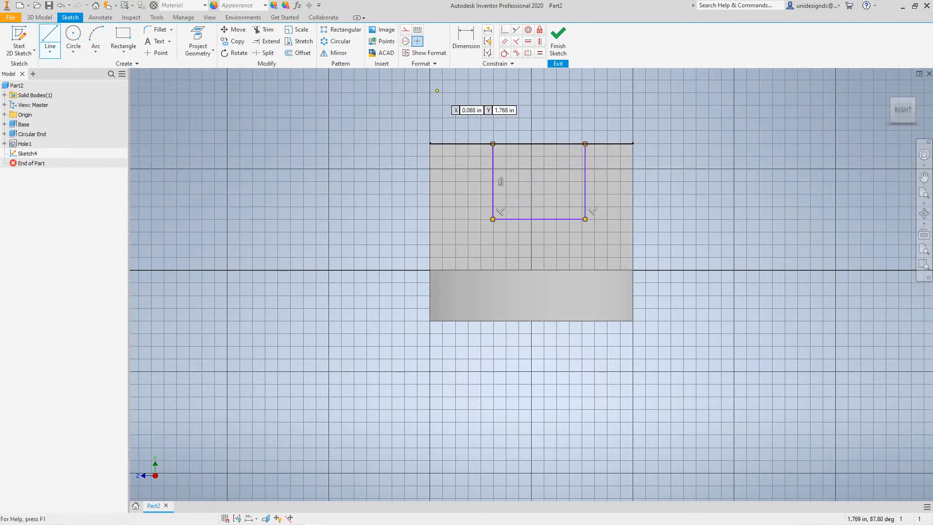
- Dimension the U profile's vertical side line and set its depth to 0.75 in
left_click(466, 41)
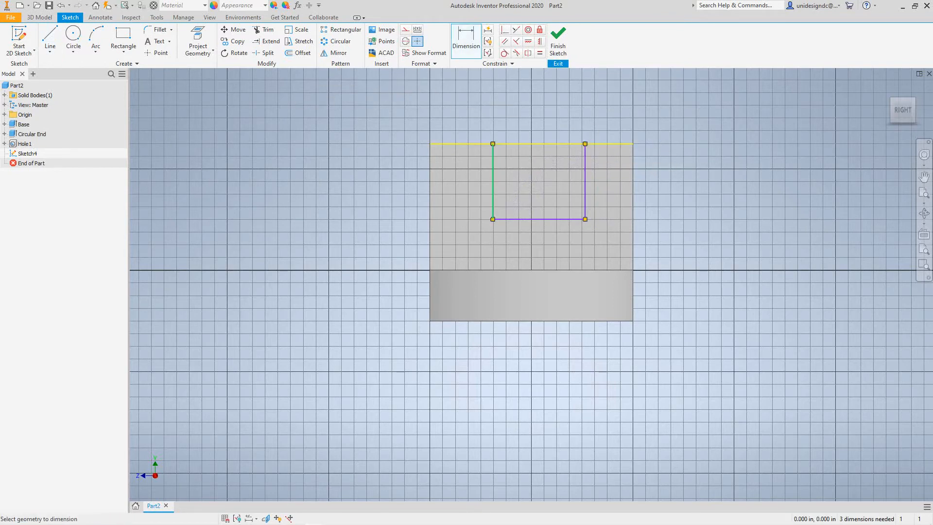
left_click(493, 185)
left_click(447, 185)
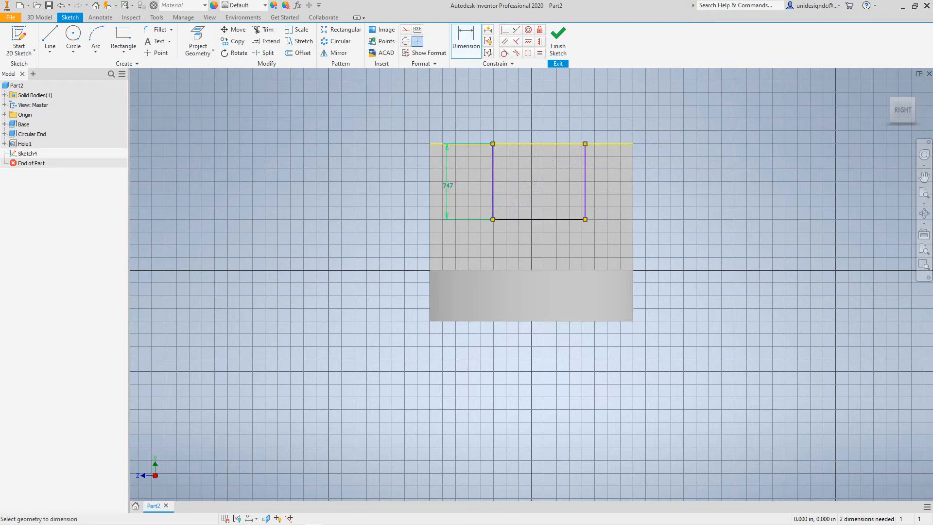
left_click(447, 186)
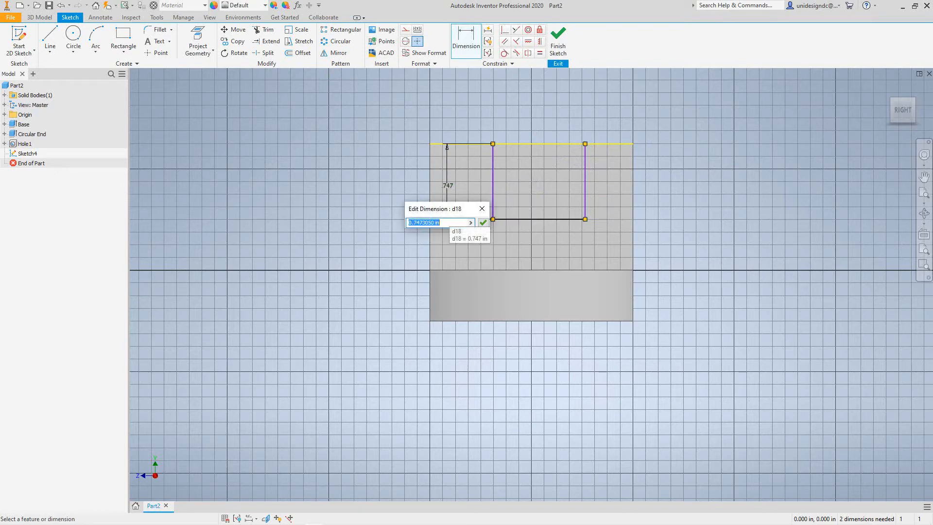
type(".75")
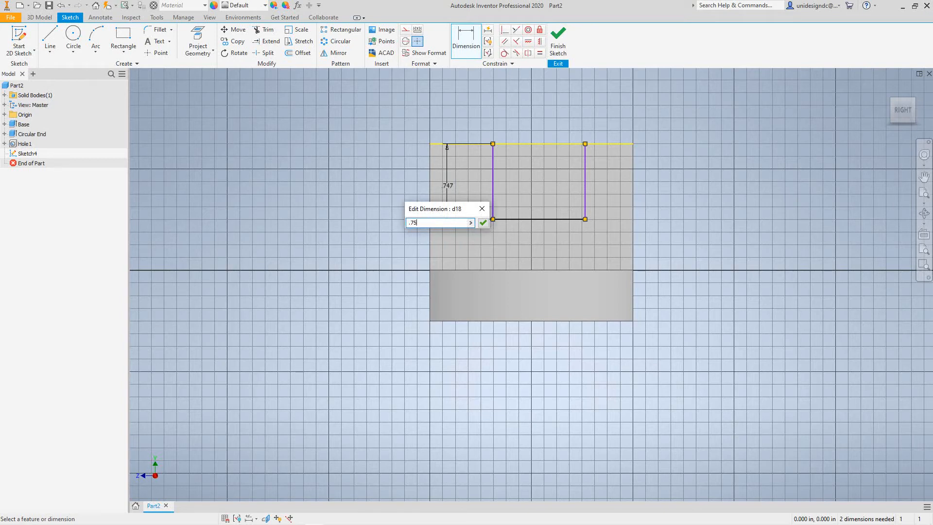
key("Return")
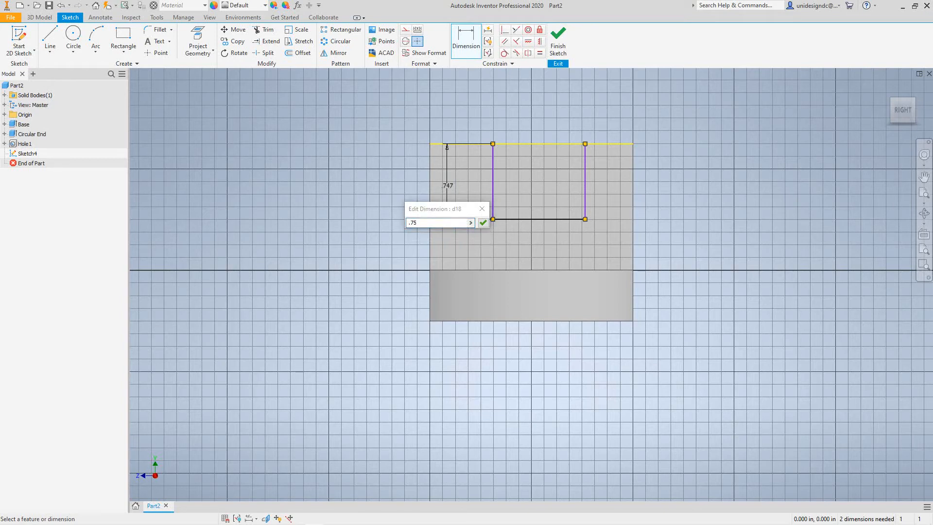
left_click(483, 222)
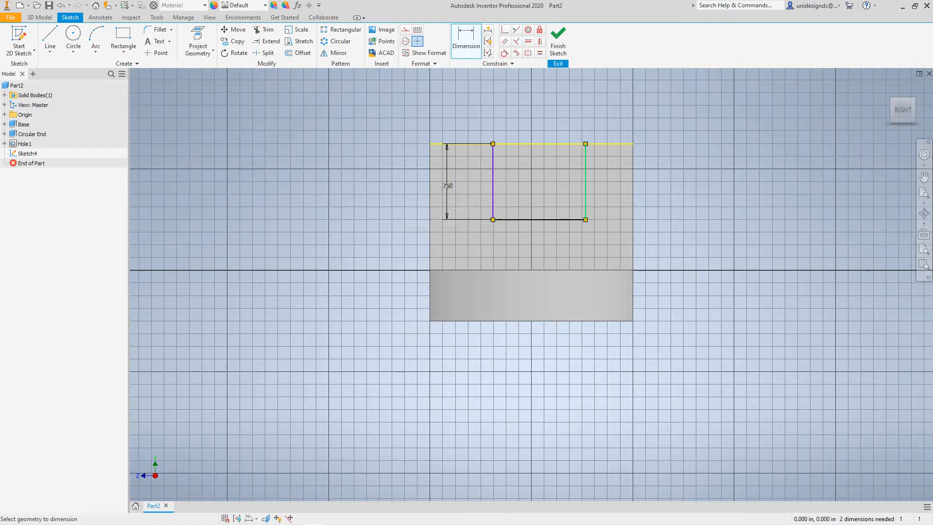
- Dimension the U profile's bottom line and set its width to 1 in
left_click(534, 220)
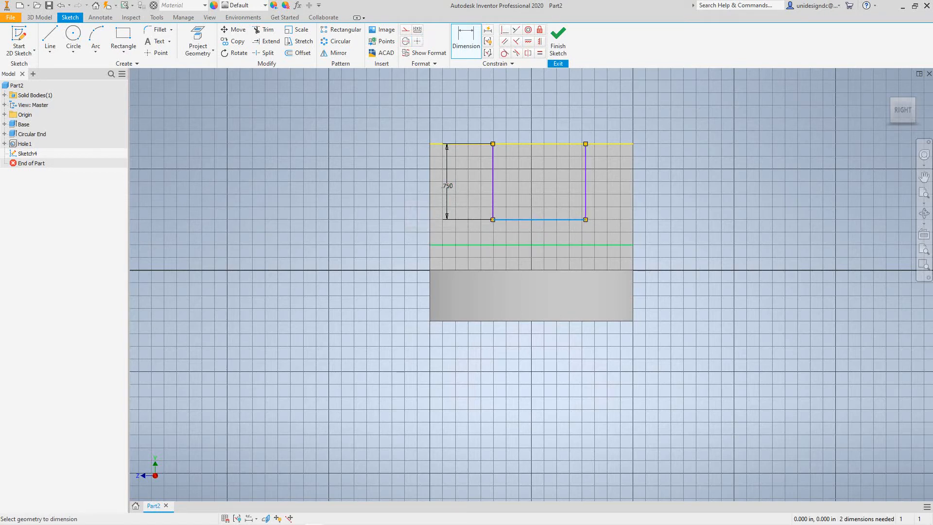
left_click(539, 236)
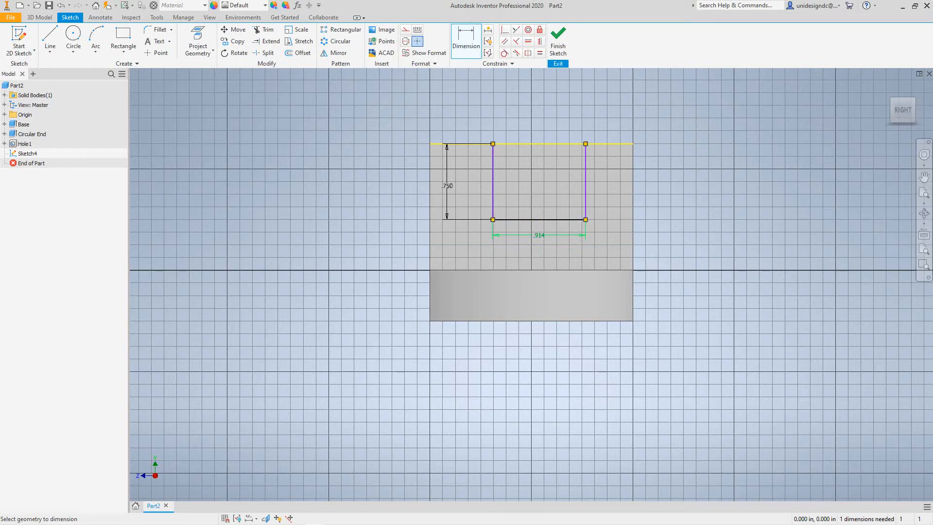
type("1")
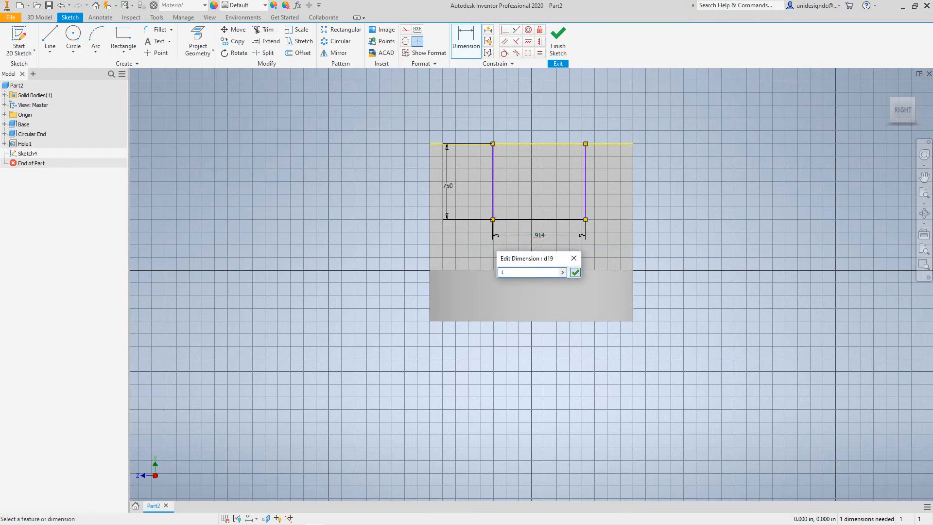
key("Return")
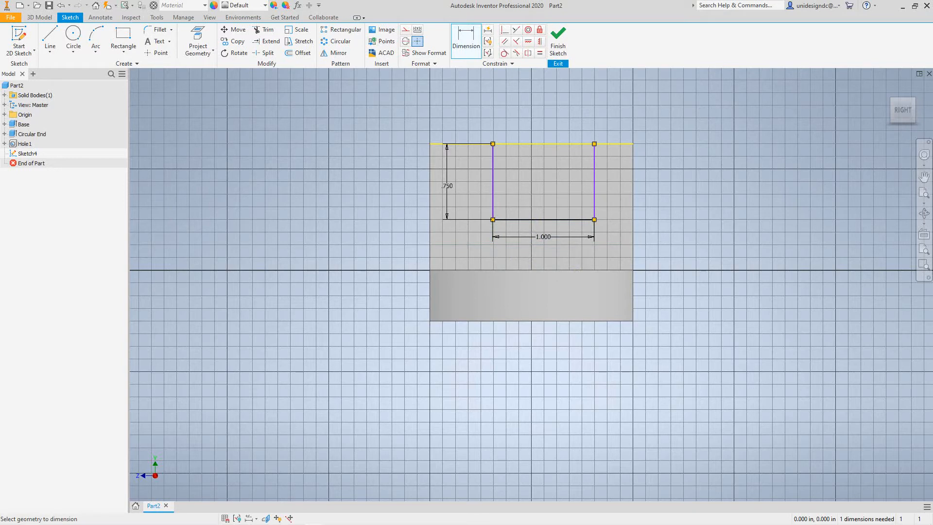
- Undo both dimensions and all three lines of the U profile, leaving the wall sketch empty
scroll(471, 187, "up", 6)
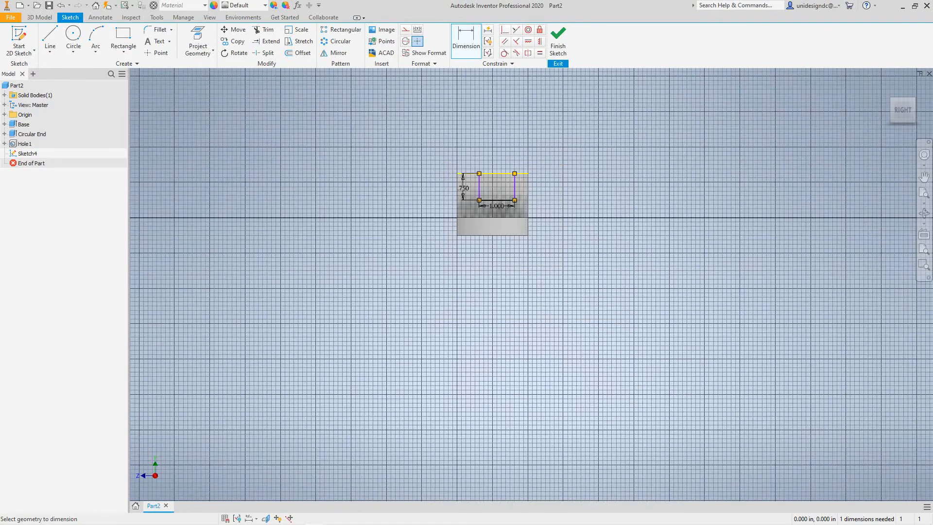
scroll(471, 187, "down", 11)
scroll(563, 243, "up", 3)
middle_click_drag(562, 244, 442, 257)
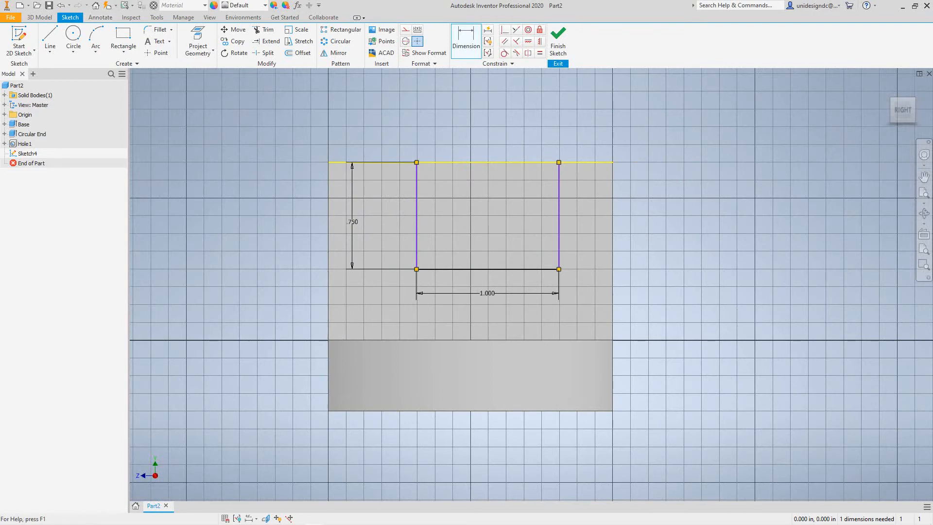
left_click(60, 5)
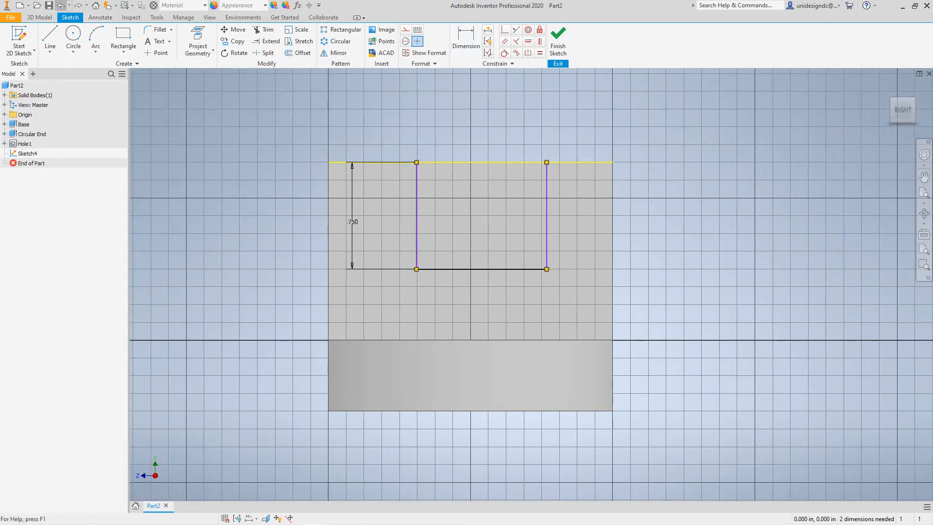
left_click(61, 5)
left_click(61, 5)
left_click(60, 5)
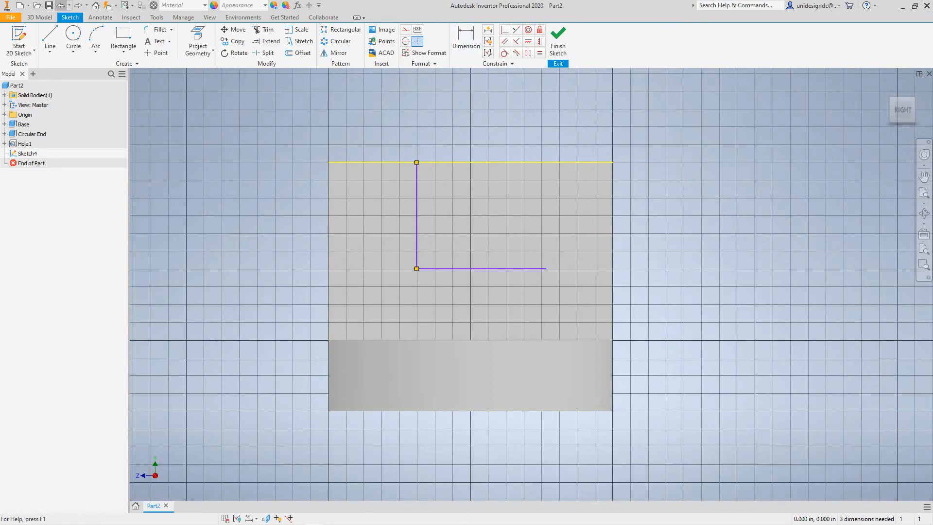
left_click(60, 5)
left_click(60, 4)
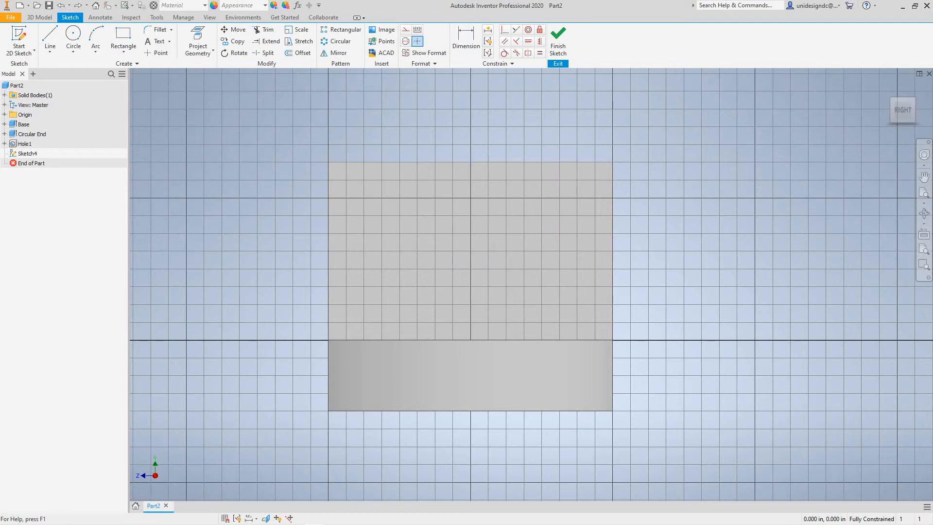
- Sketch an open U profile about 1 in wide and 0.79 in deep, starting on the wall's top edge 0.5 in from its corner
left_click(50, 36)
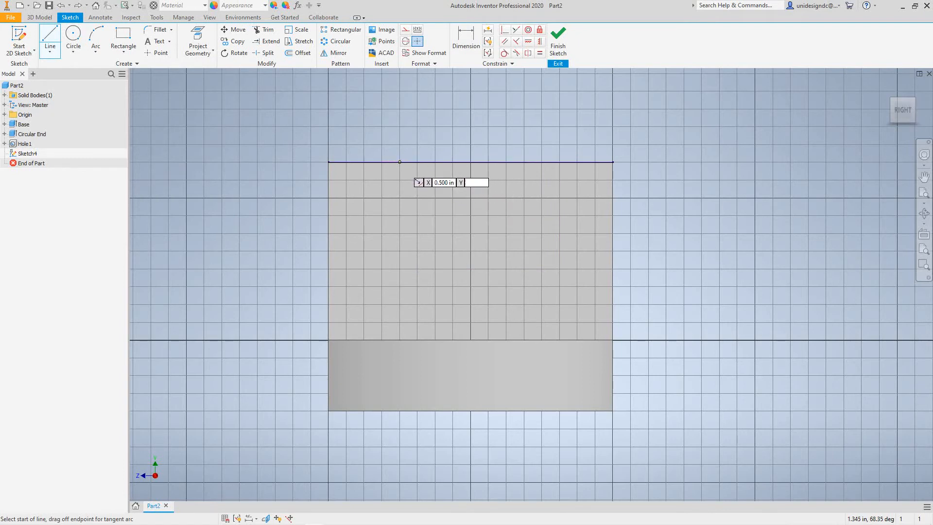
left_click(399, 162)
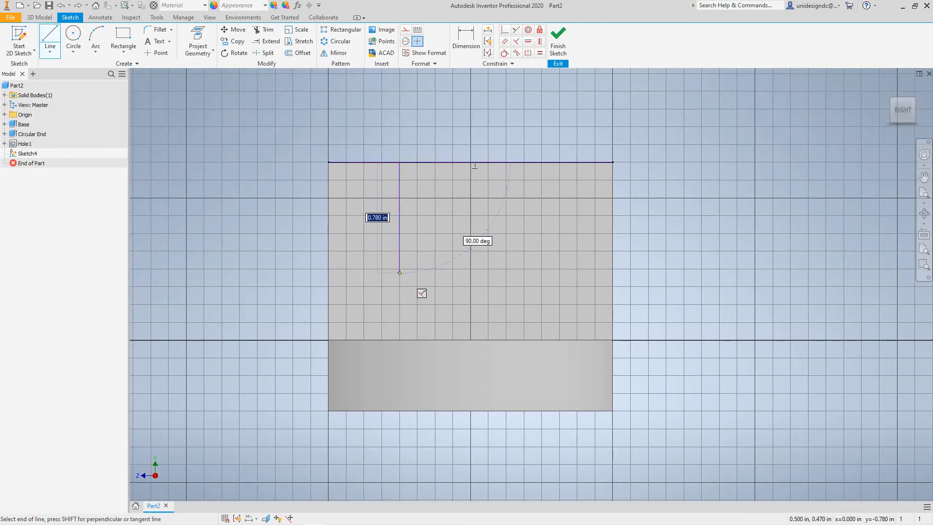
left_click(399, 273)
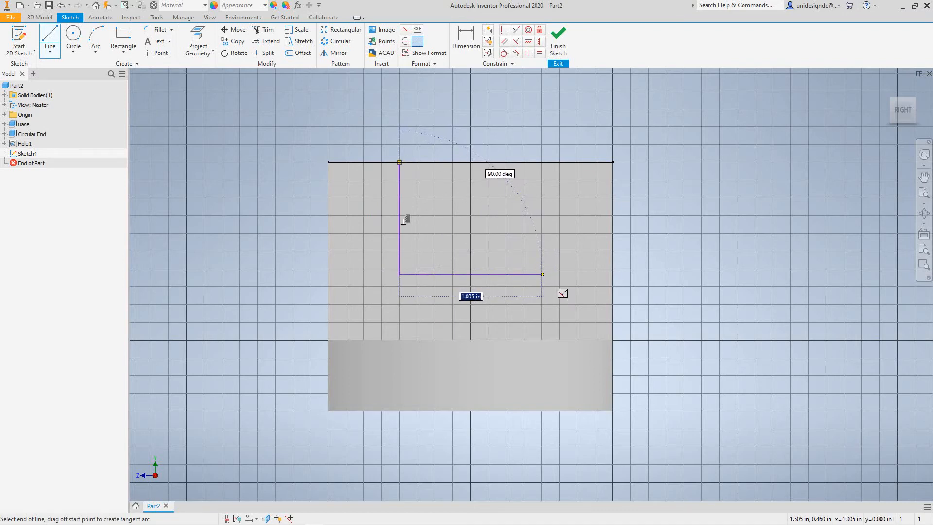
left_click(542, 274)
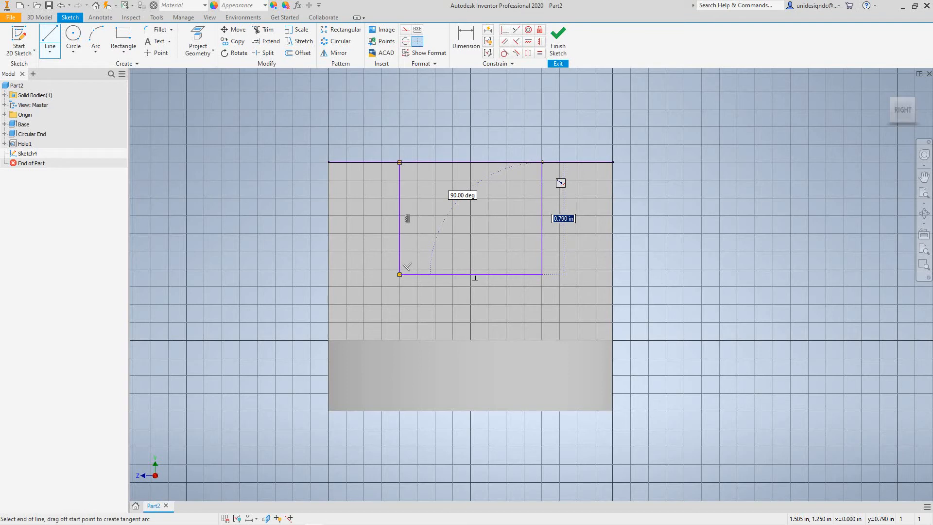
left_click(542, 161)
key("Escape")
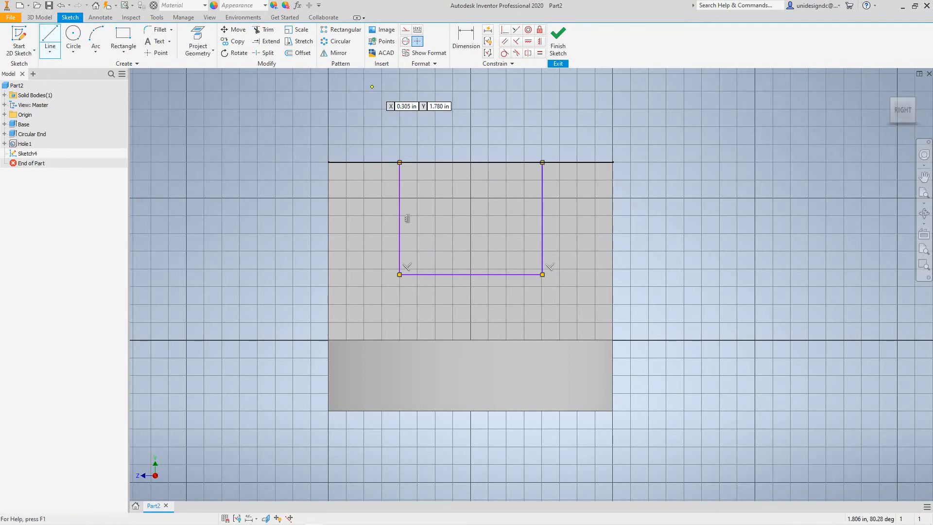
- Dimension the U profile's vertical side line and set its depth to 0.75 in
left_click(466, 40)
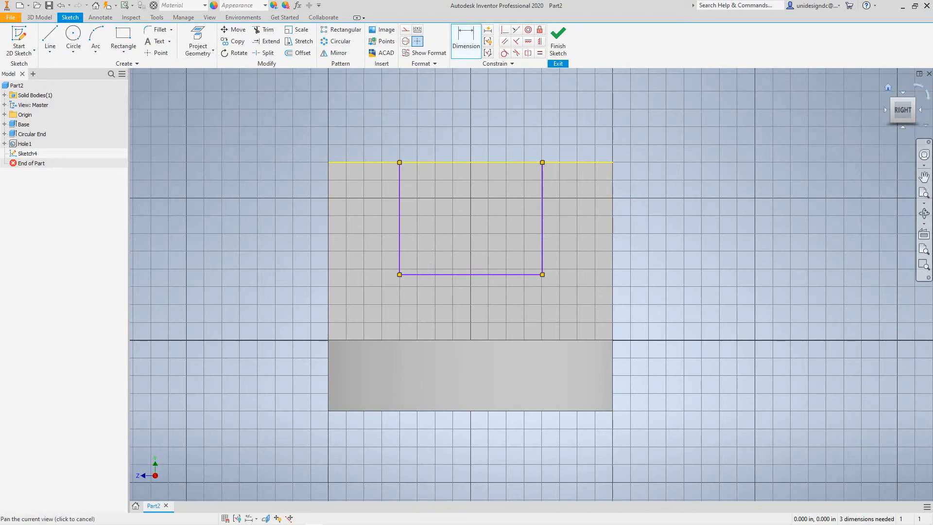
left_click(888, 88)
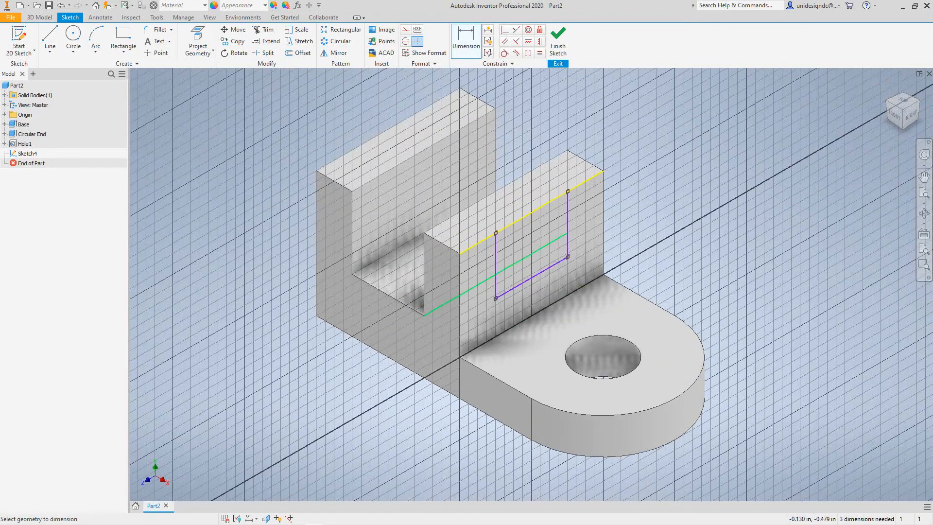
scroll(488, 255, "up", 4)
scroll(489, 243, "down", 8)
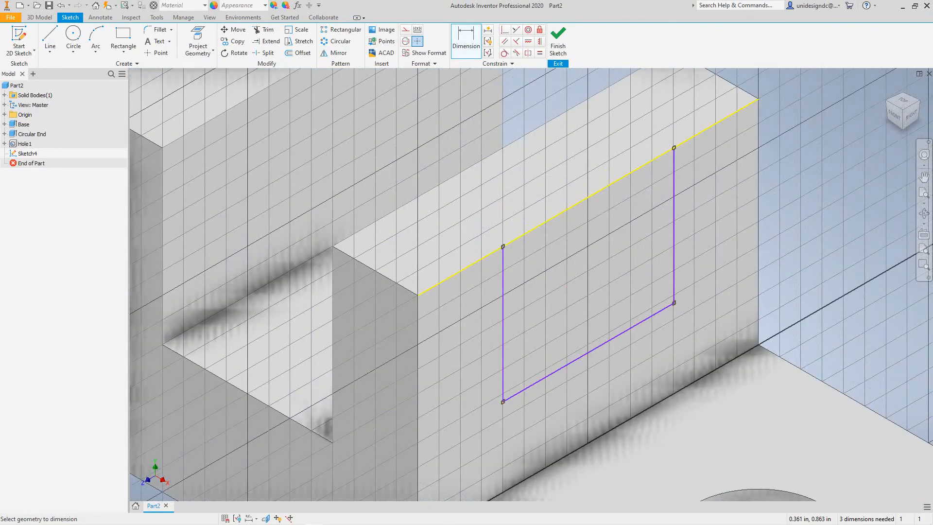
scroll(486, 246, "up", 2)
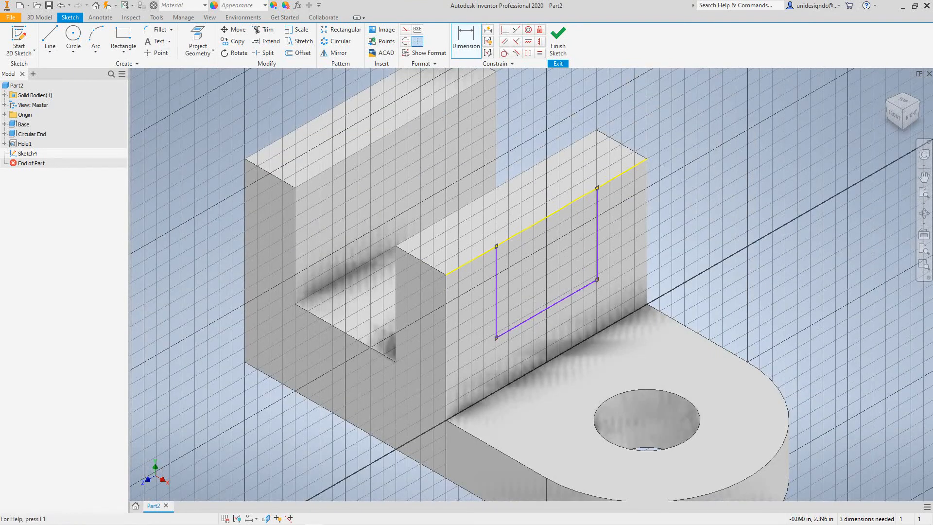
left_click(466, 41)
left_click(496, 291)
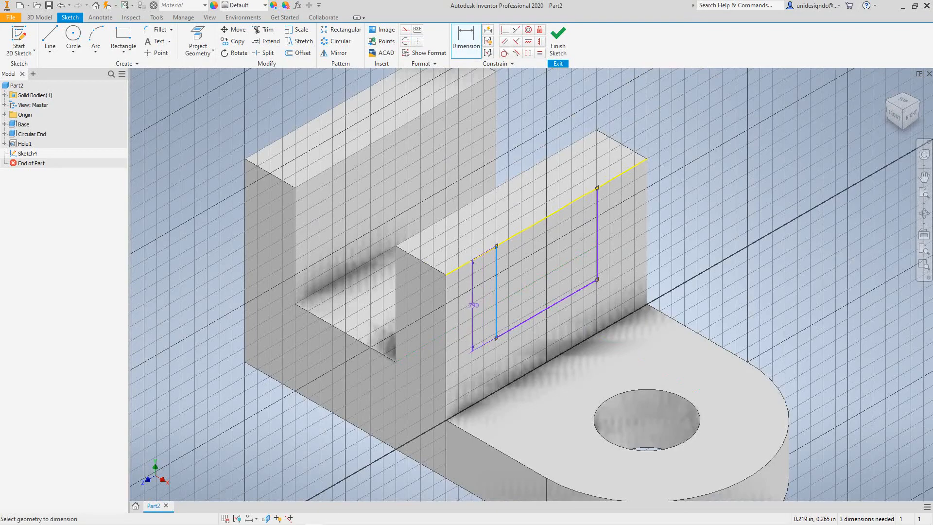
scroll(473, 306, "up", 4)
scroll(473, 305, "down", 10)
left_click(473, 305)
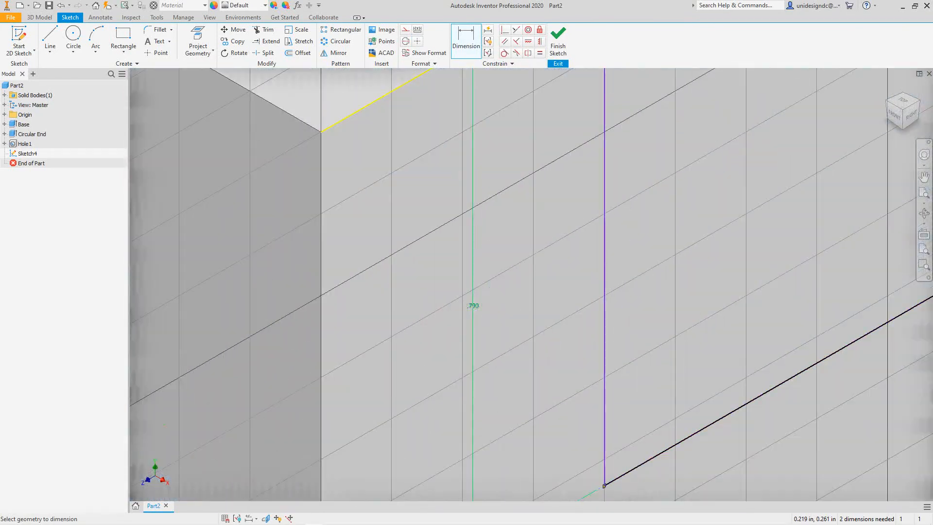
type(".")
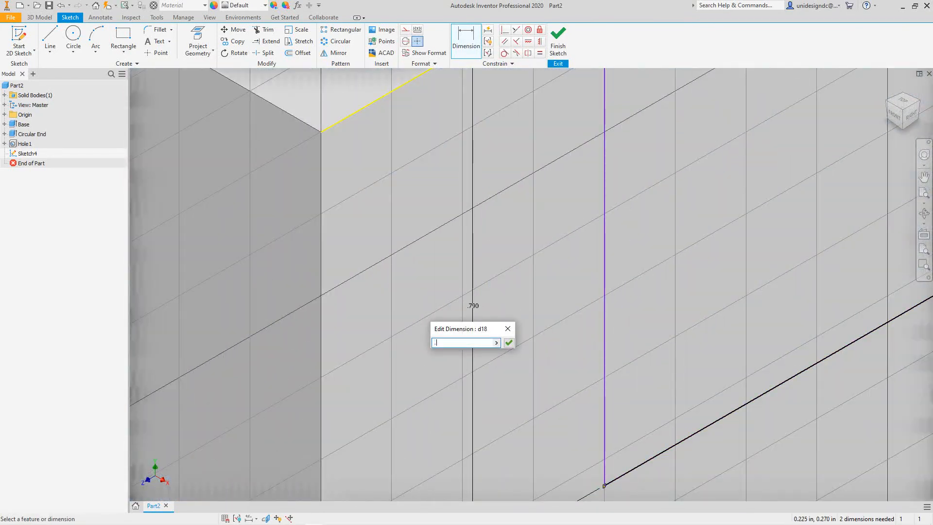
type("75")
key("Return")
- Dimension the U profile's bottom line below the profile and set its width to 1 in
scroll(511, 346, "up", 1)
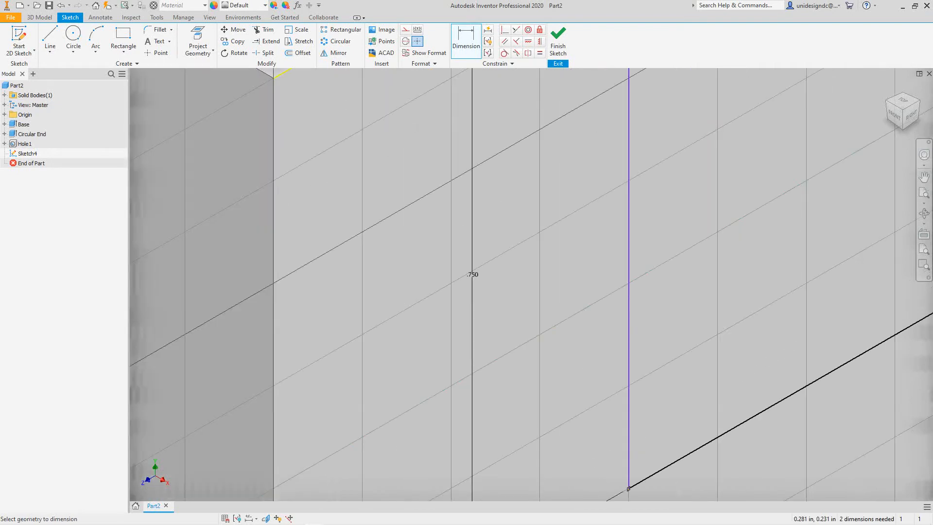
scroll(632, 379, "down", 7)
middle_click_drag(632, 379, 498, 378)
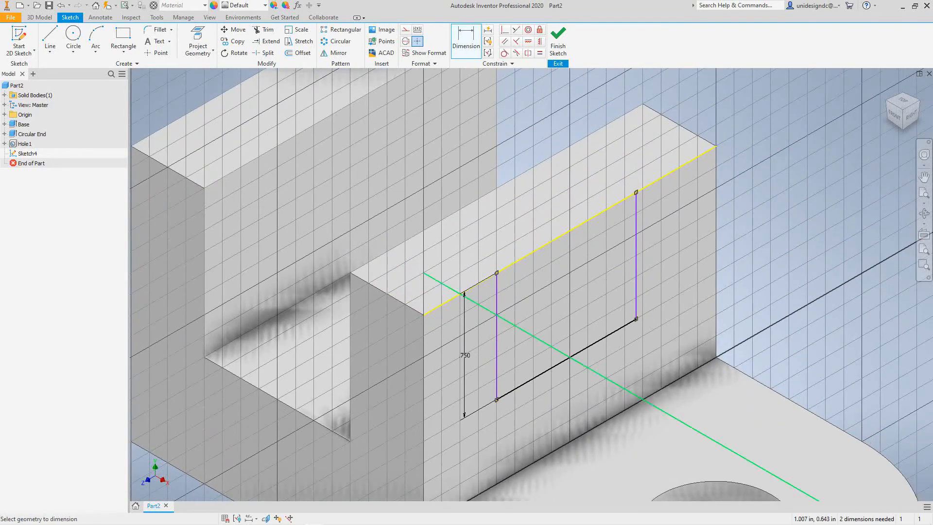
left_click(566, 359)
left_click(568, 381)
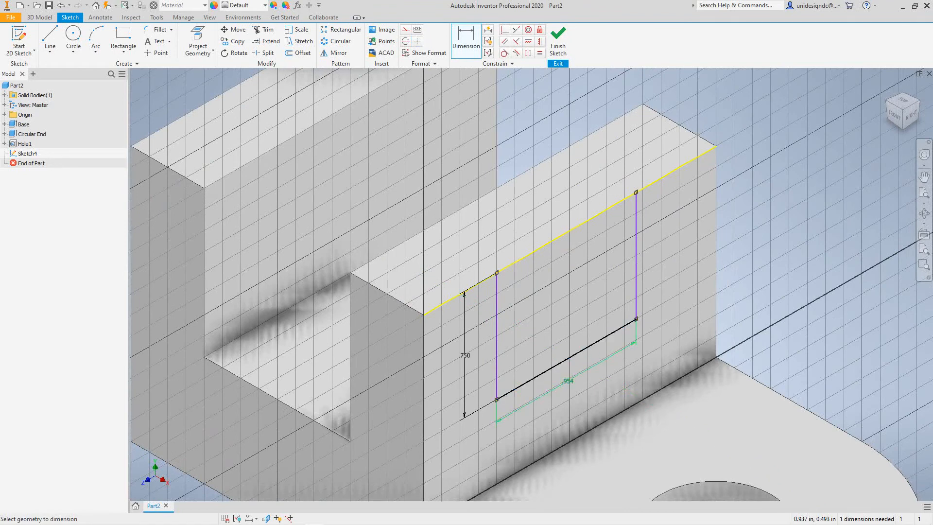
type("1")
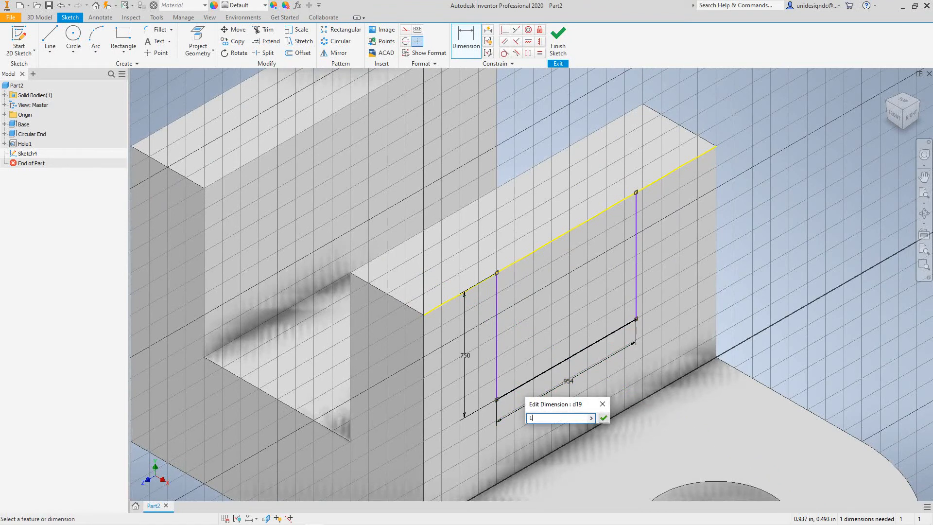
key("Return")
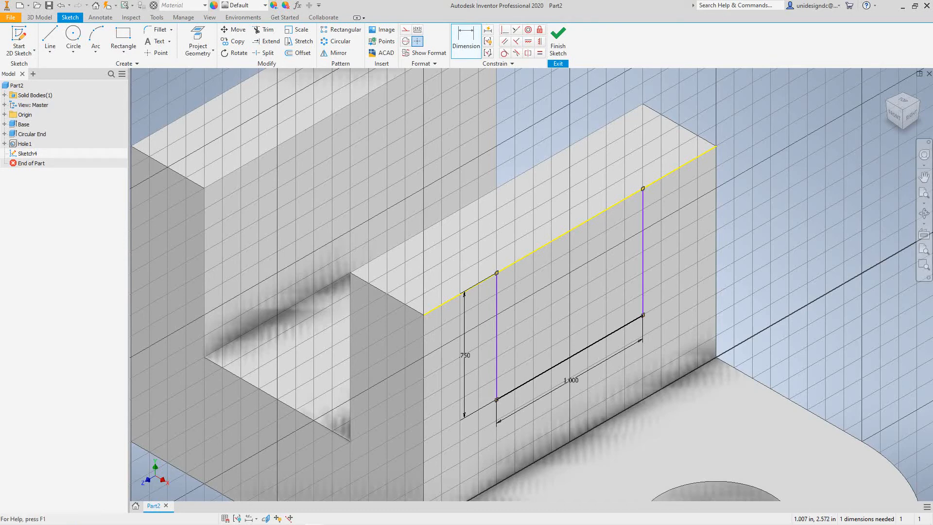
- Dimension the U profile's near side line 0.5 in from the wall's vertical edge and finish the sketch
left_click(557, 42)
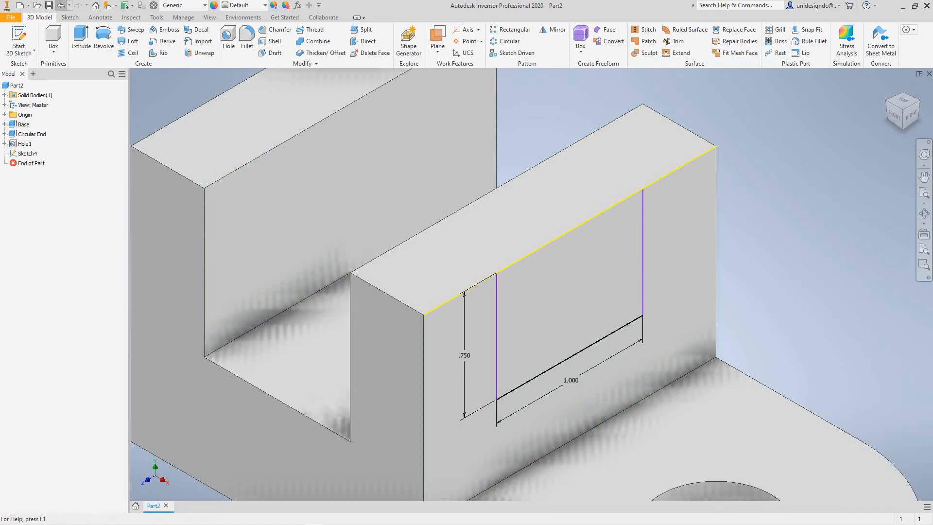
left_click(61, 5)
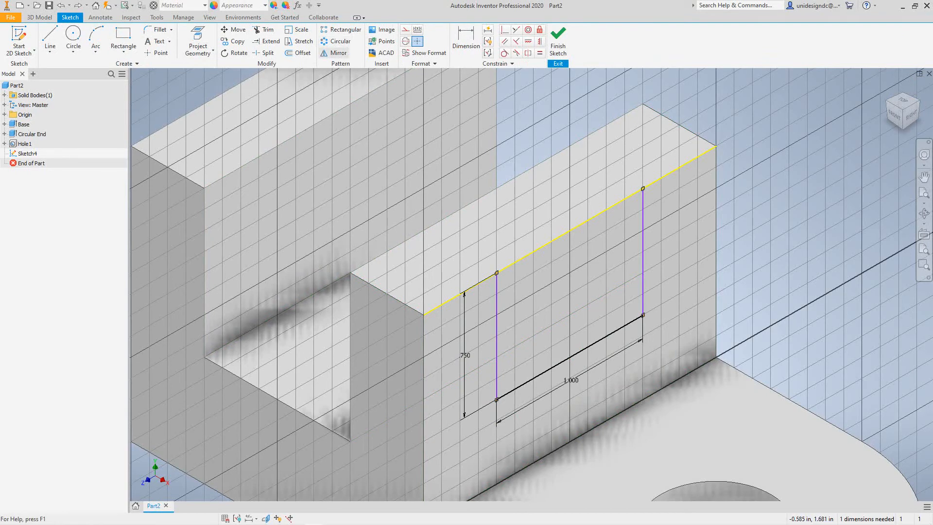
left_click(466, 41)
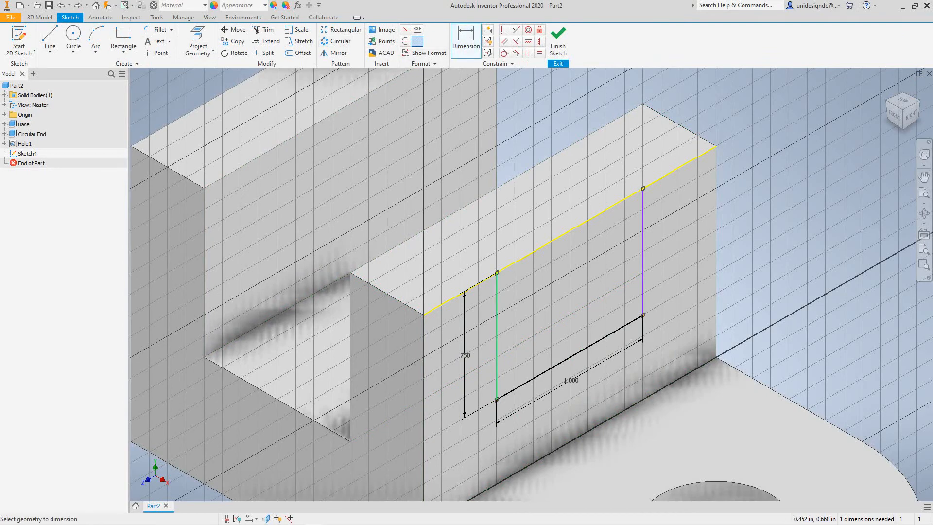
left_click(496, 384)
left_click(424, 374)
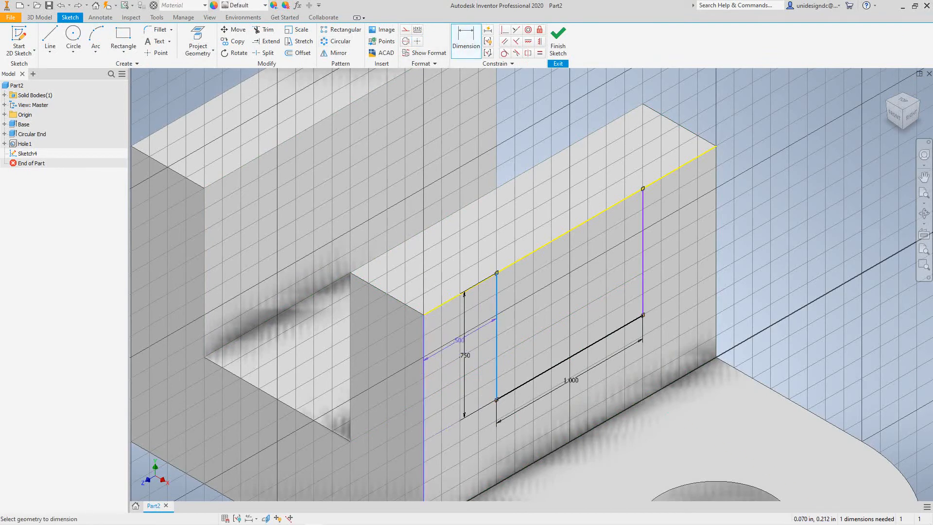
scroll(453, 314, "up", 4)
scroll(453, 315, "down", 5)
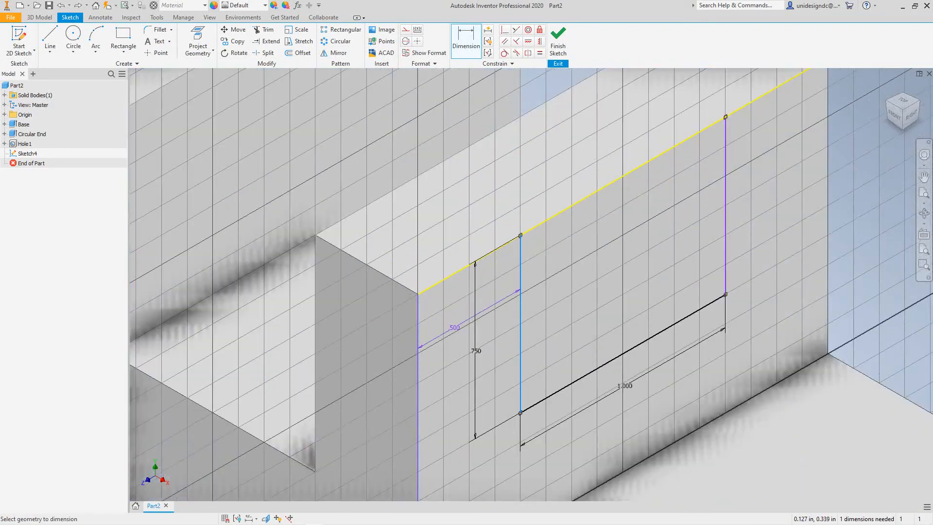
left_click(448, 331)
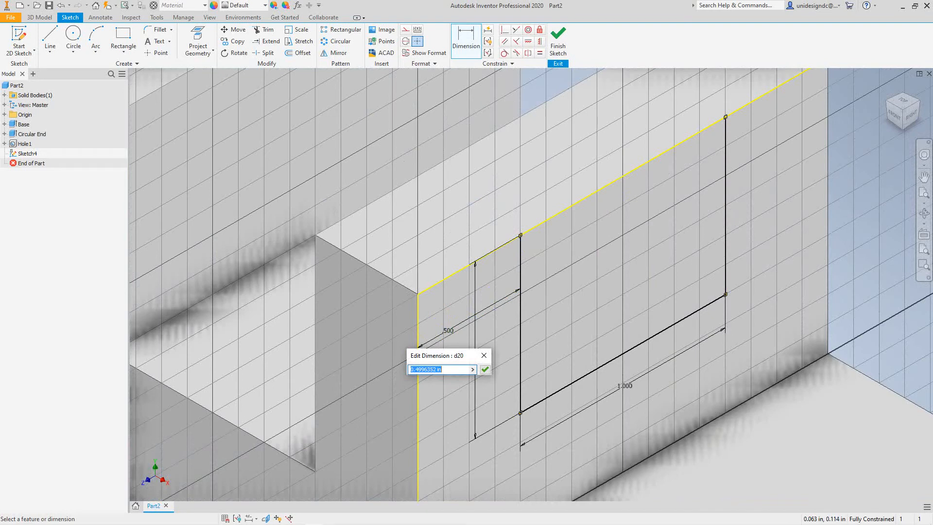
type(".500")
key("Return")
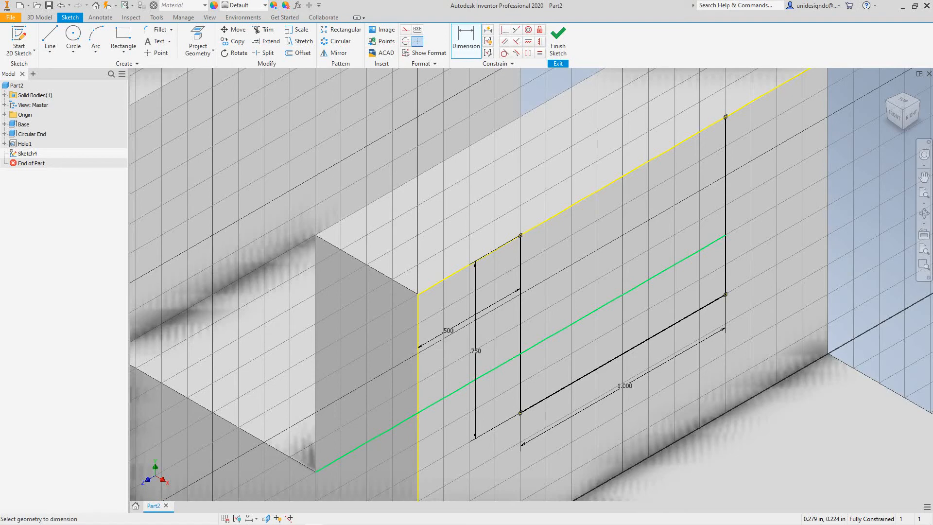
scroll(239, 267, "down", 3)
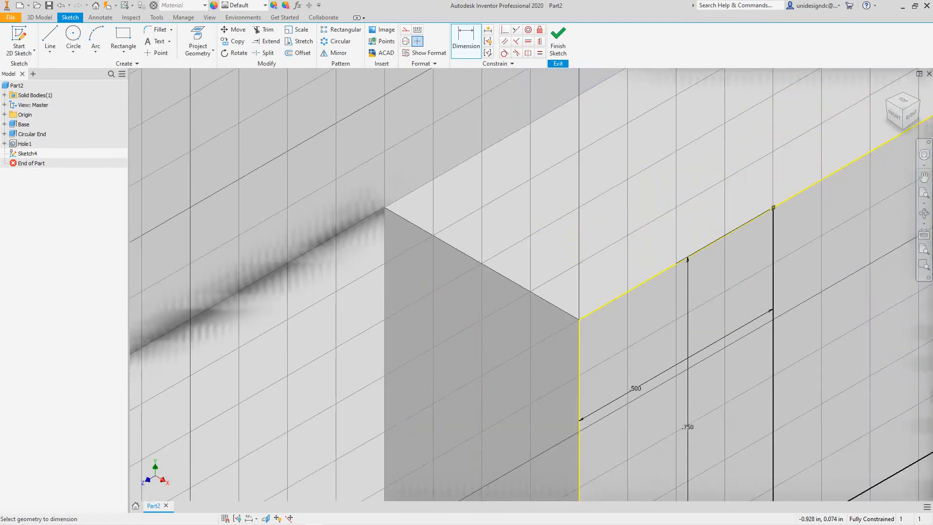
scroll(239, 267, "up", 5)
left_click(557, 41)
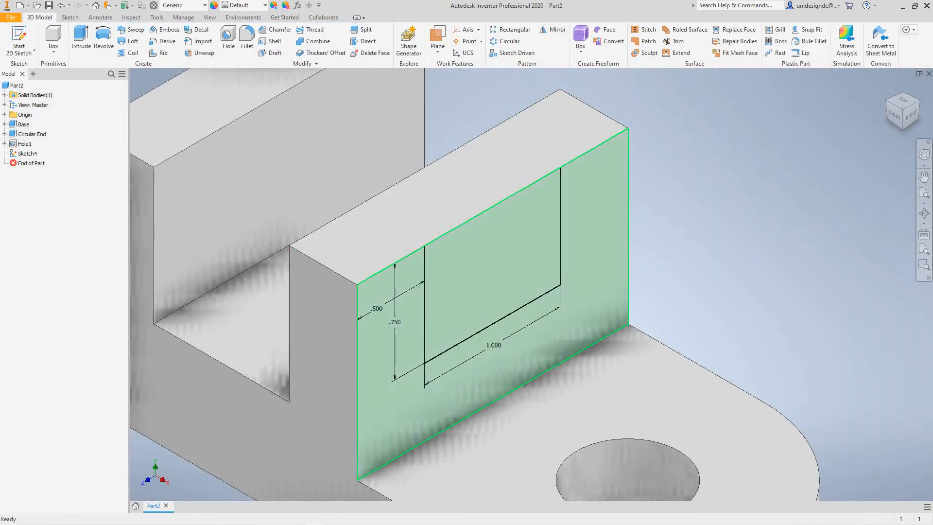
- Try extruding the U profile as a Through All cut across both upright walls, and undo the cut
left_click(81, 39)
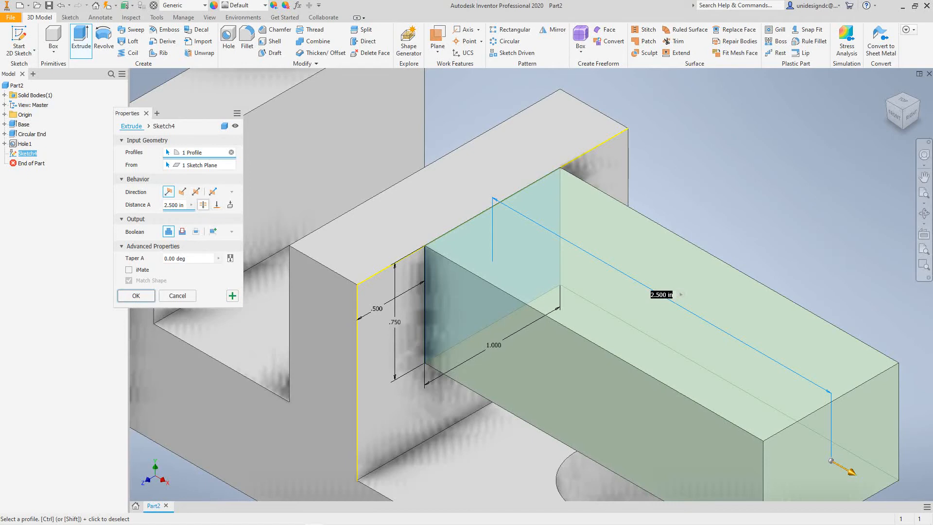
left_click(203, 205)
scroll(311, 227, "down", 9)
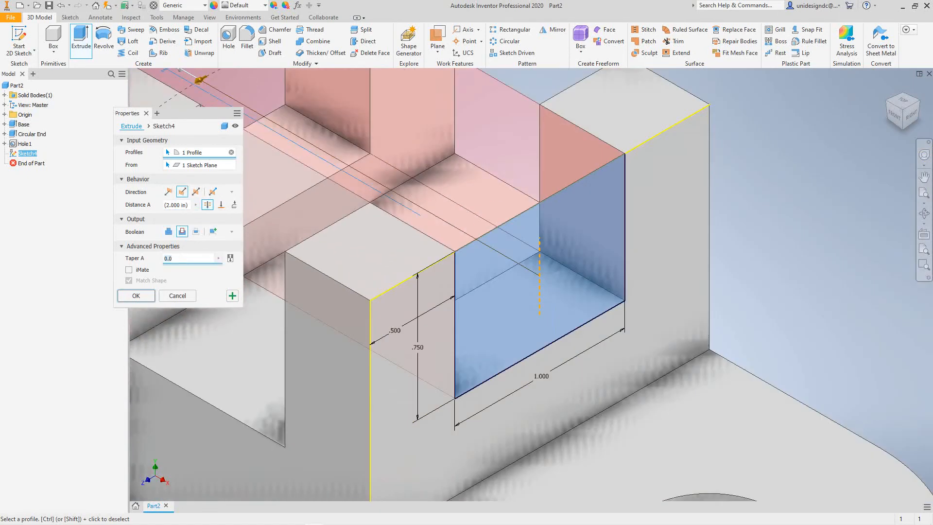
middle_click_drag(310, 224, 371, 242)
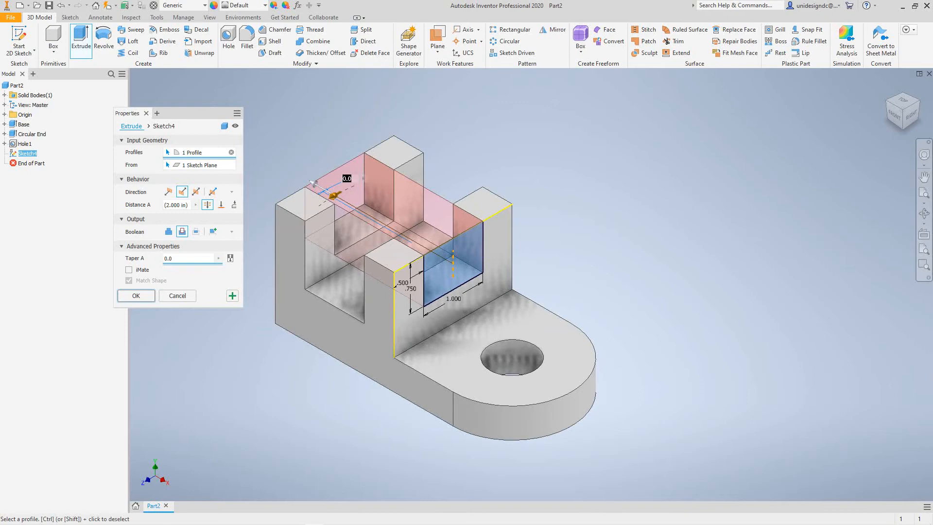
key("Return")
middle_click_drag(237, 355, 284, 368)
scroll(284, 368, "up", 4)
middle_click_drag(389, 297, 303, 402)
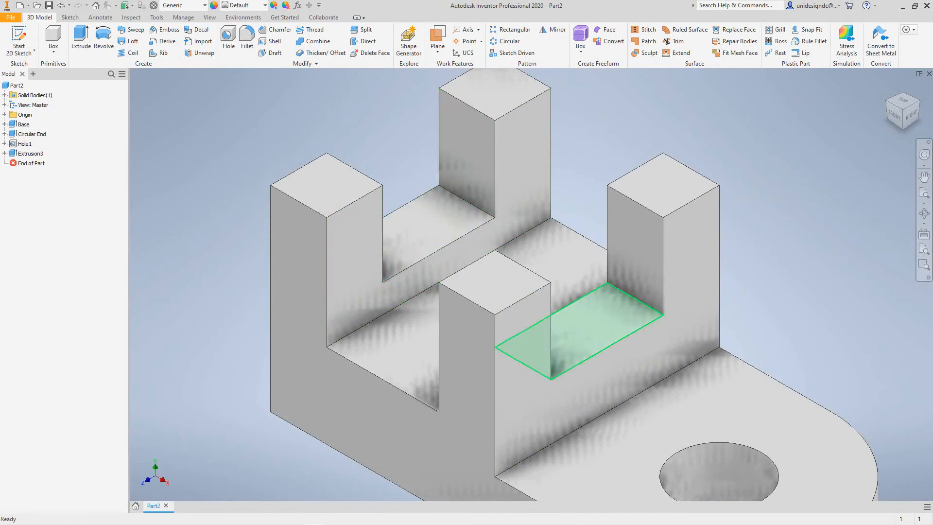
scroll(564, 346, "down", 3)
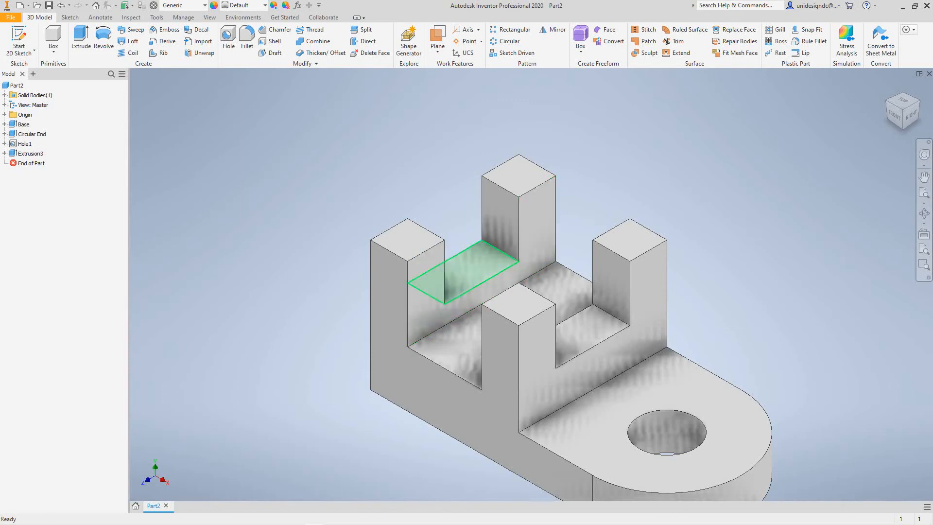
middle_click_drag(515, 291, 456, 275)
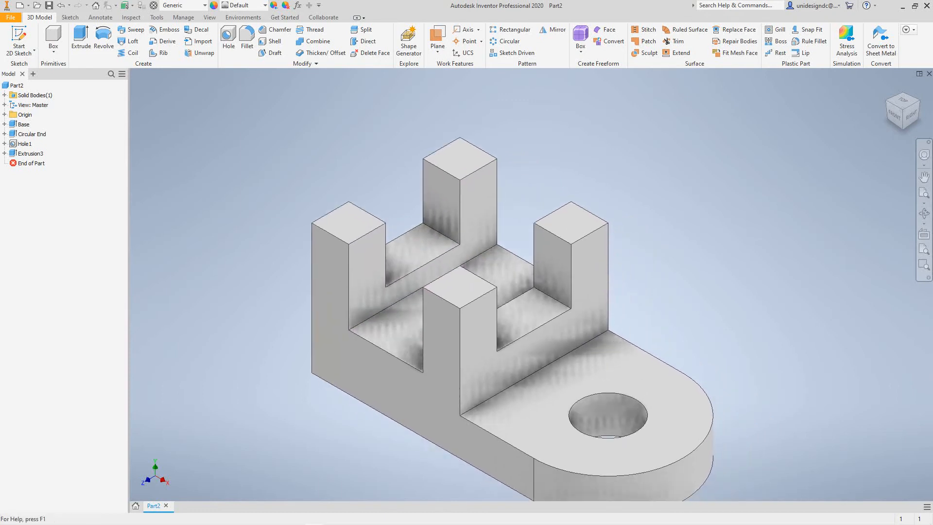
left_click(61, 5)
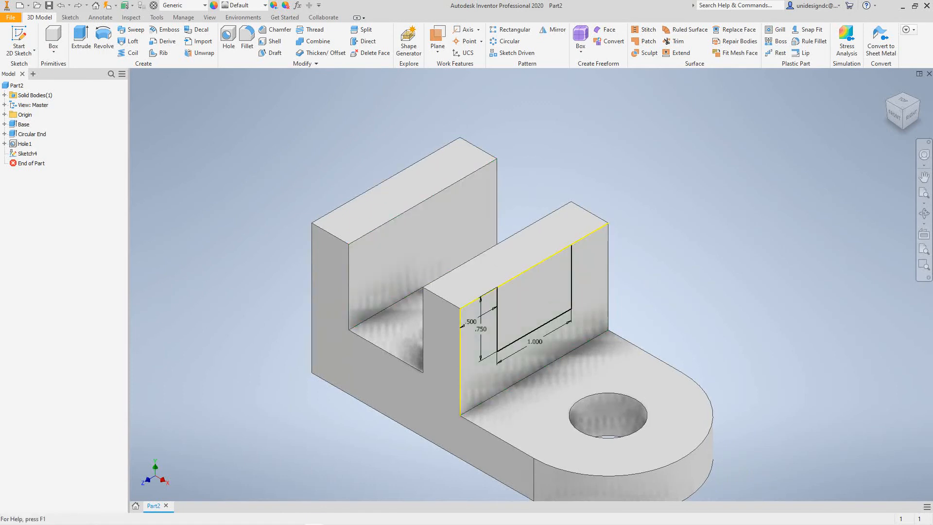
left_click(81, 38)
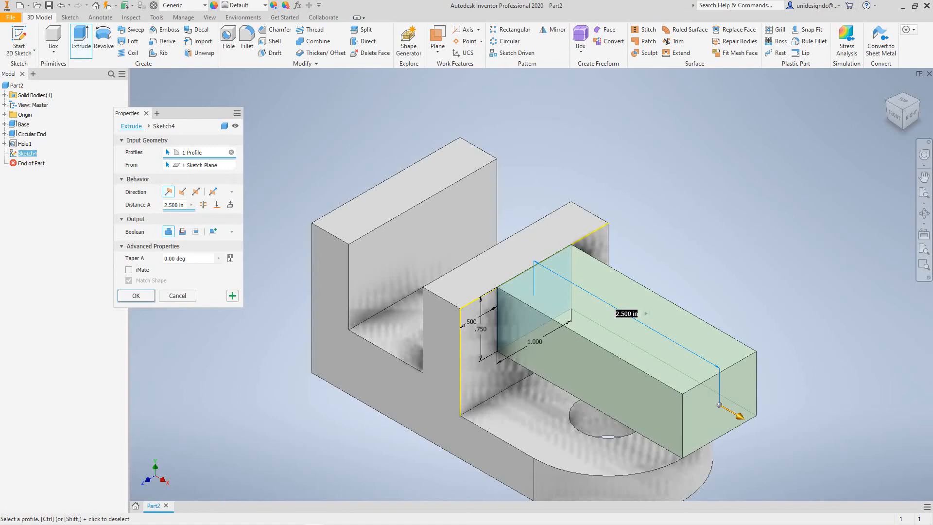
left_click(177, 205)
left_click(178, 205)
left_click(212, 192)
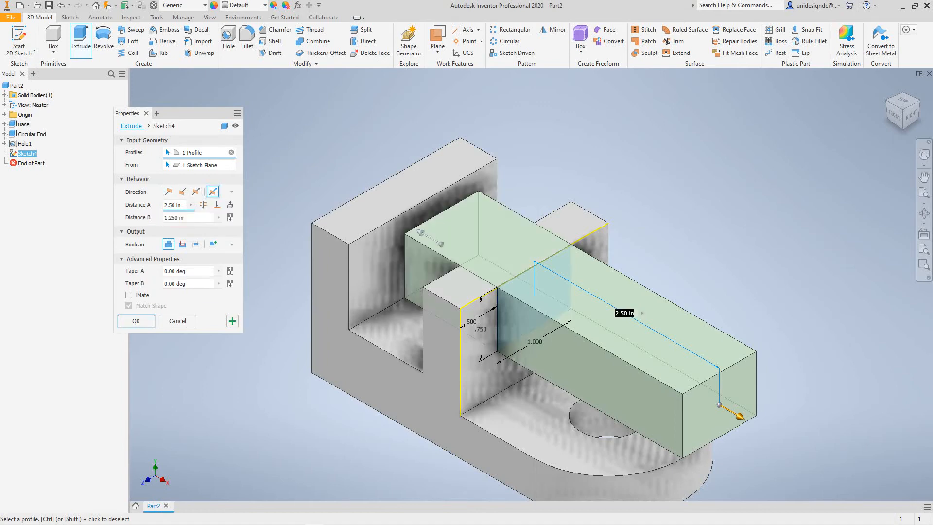
left_click_drag(183, 205, 167, 205)
type(".5")
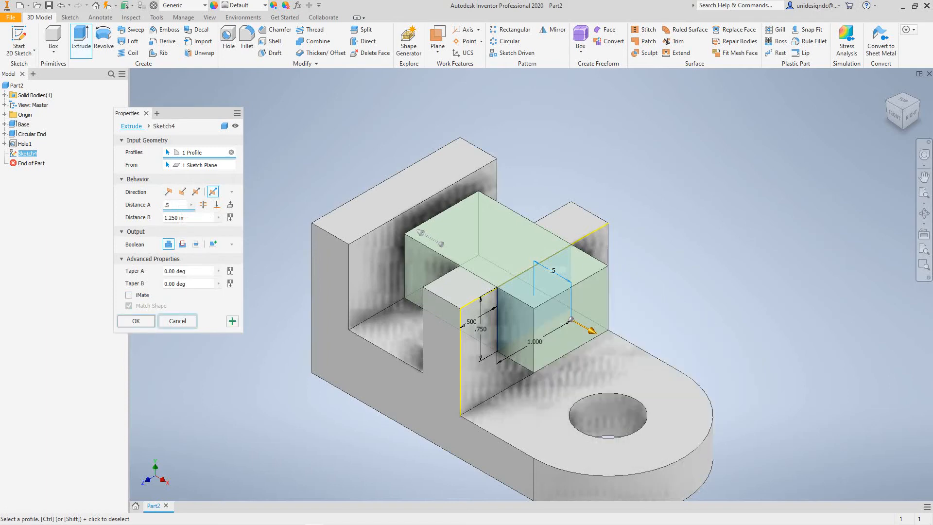
left_click(177, 321)
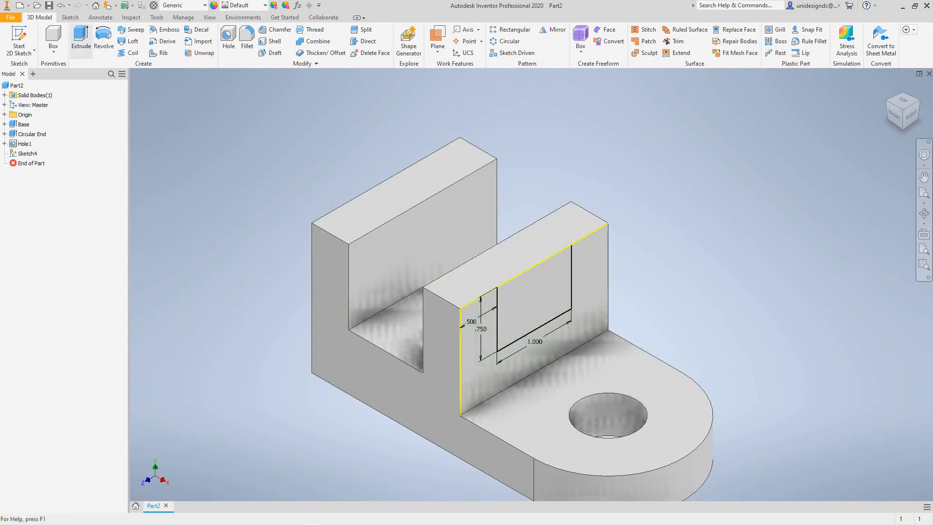
- Extrude the U profile as a 0.5 in cut in the flipped direction through the wall beside the rounded foot
left_click(81, 39)
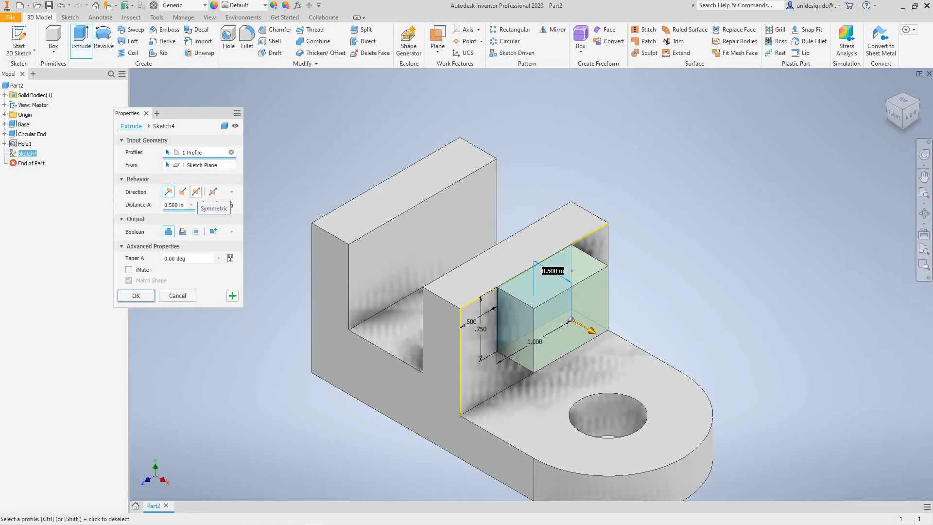
left_click(182, 191)
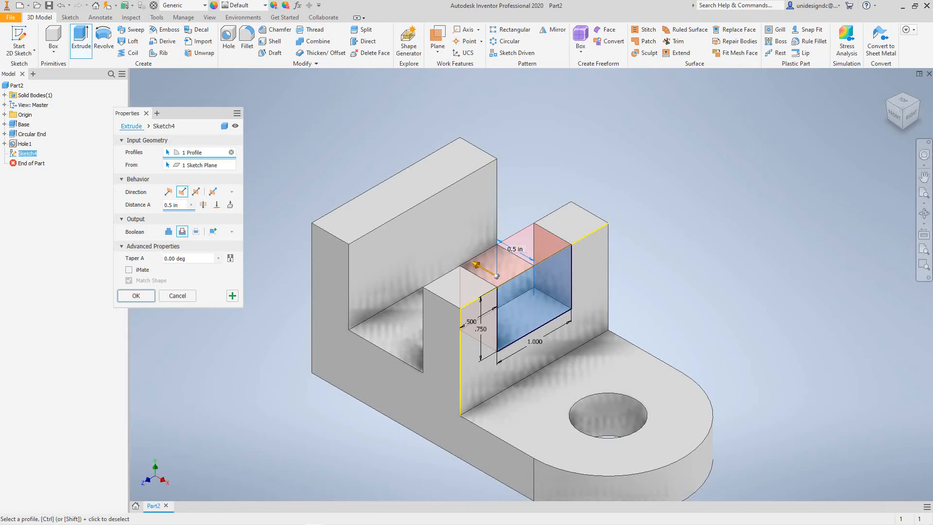
left_click(136, 295)
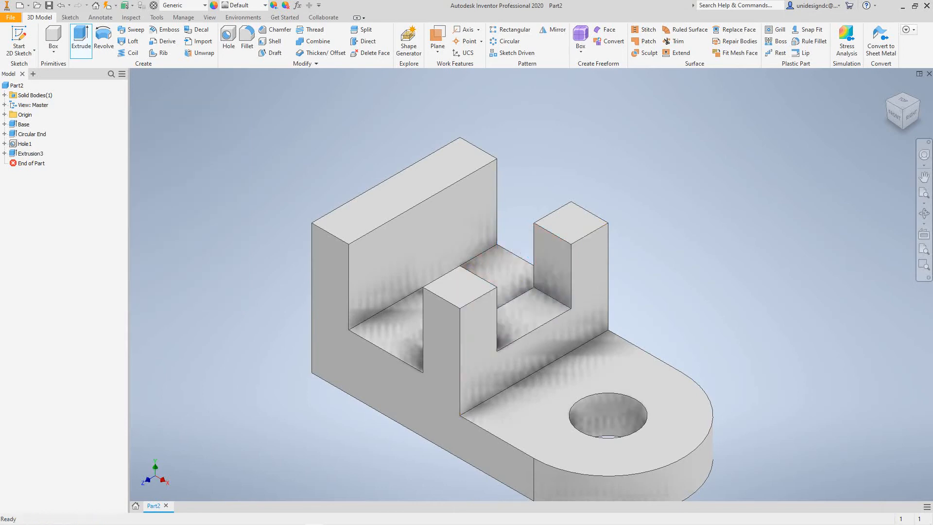
scroll(294, 424, "down", 4)
scroll(295, 423, "up", 6)
middle_click_drag(295, 423, 354, 323)
scroll(381, 375, "down", 5)
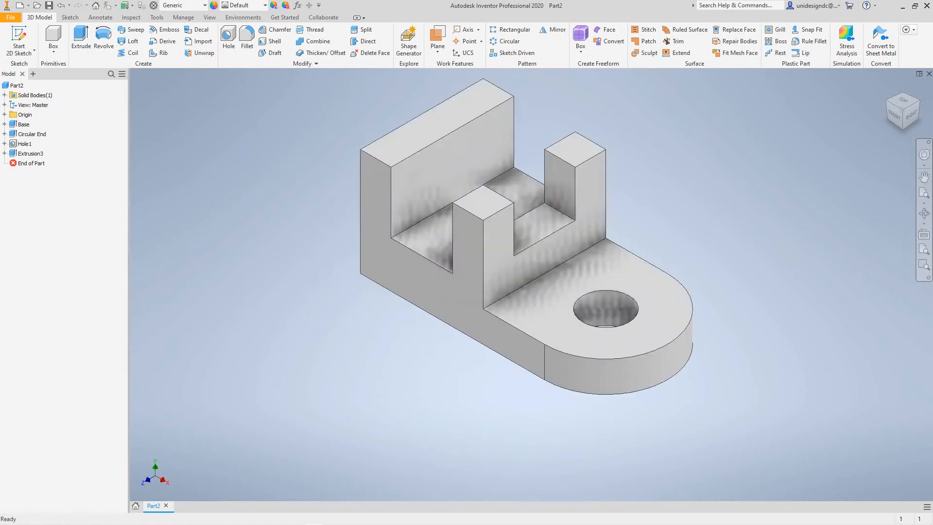
scroll(381, 375, "up", 6)
middle_click_drag(381, 375, 383, 391)
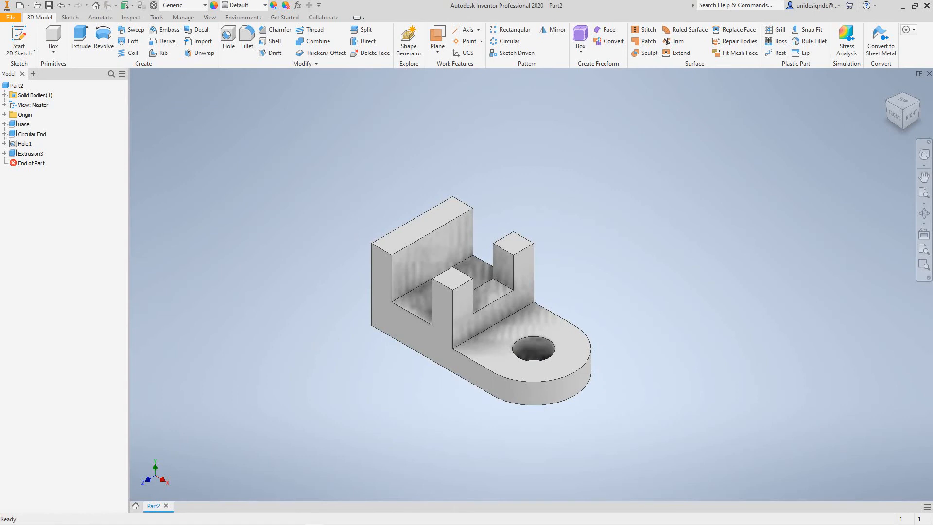
left_click(25, 144)
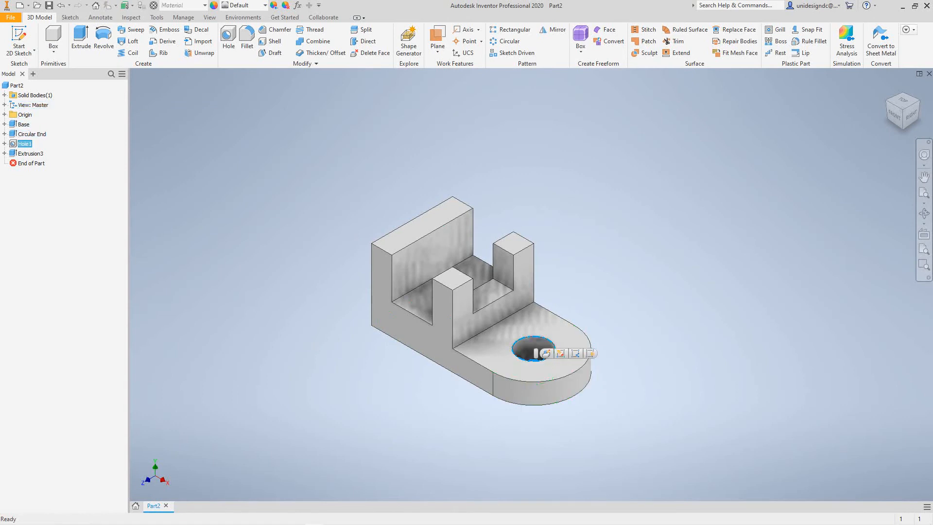
left_click(59, 203)
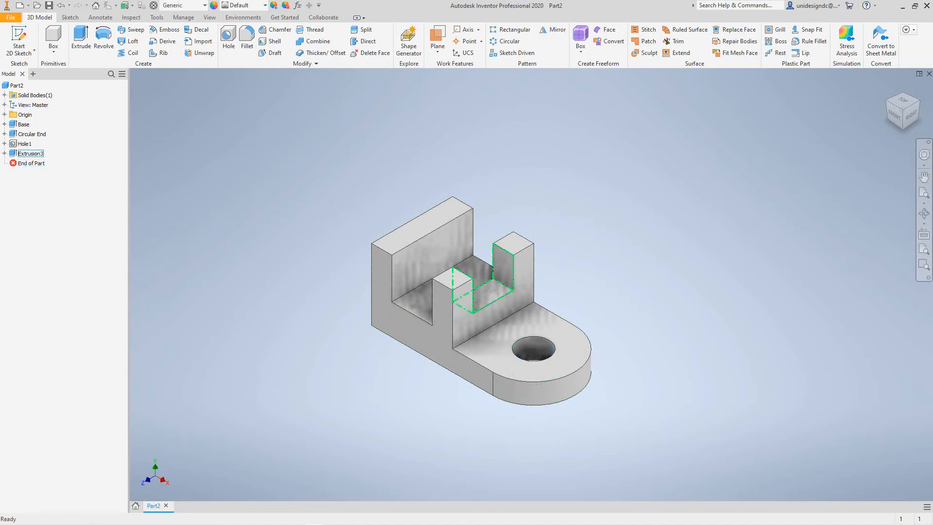
- Try to rename the slot's extrusion feature as Rect_Cut in the model tree
left_click(31, 154)
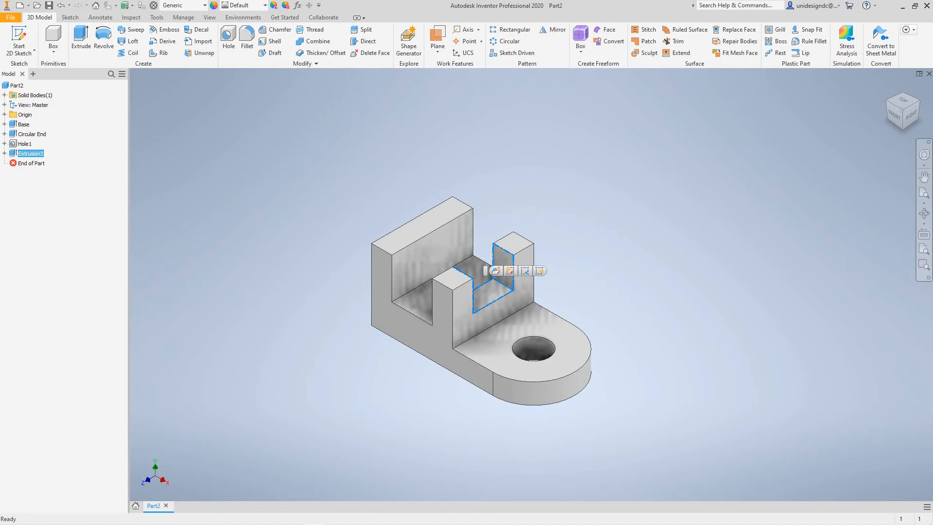
right_click(30, 154)
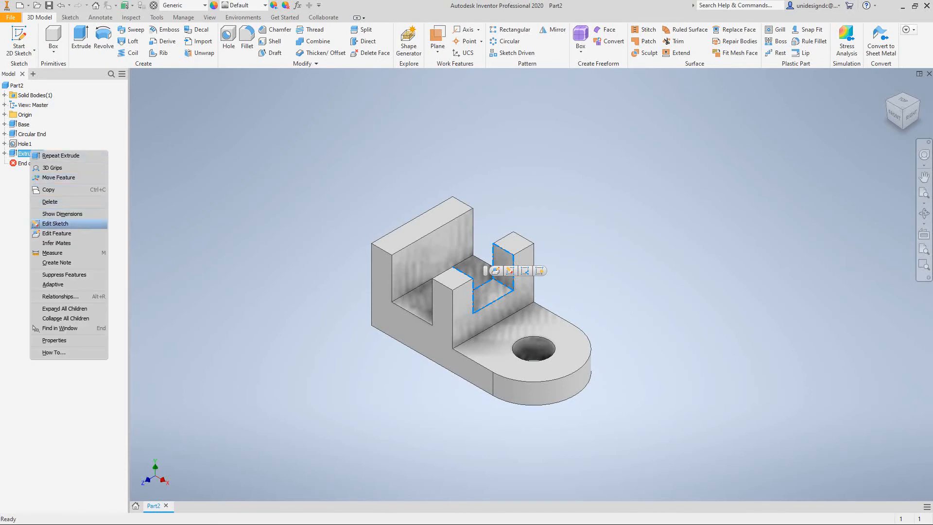
left_click(24, 153)
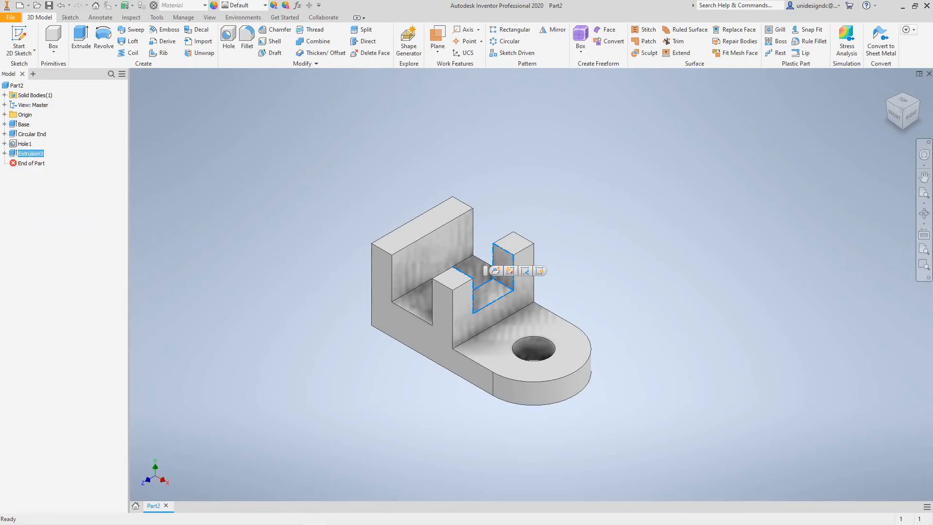
left_click(20, 153)
type("Rect_ Cut")
key("Return")
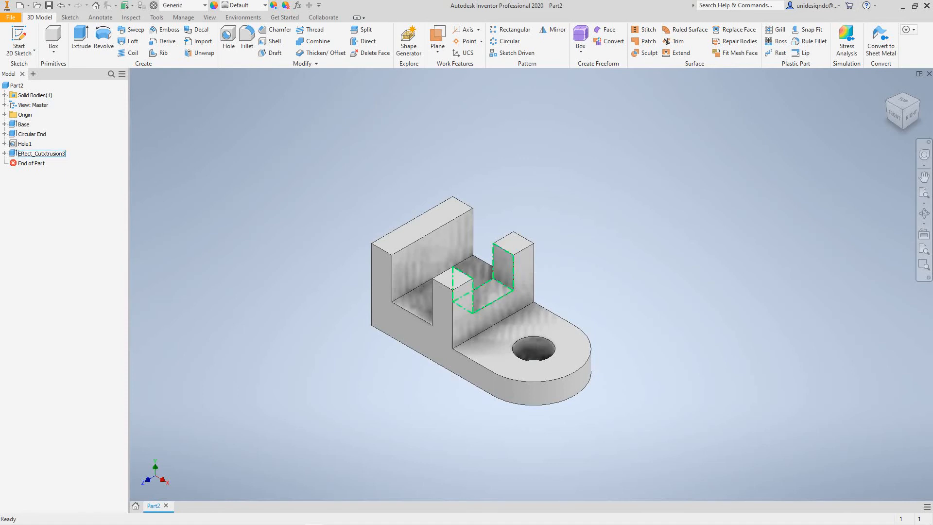
- Rename the slot's extrusion feature as Rec_Cut
left_click(41, 154)
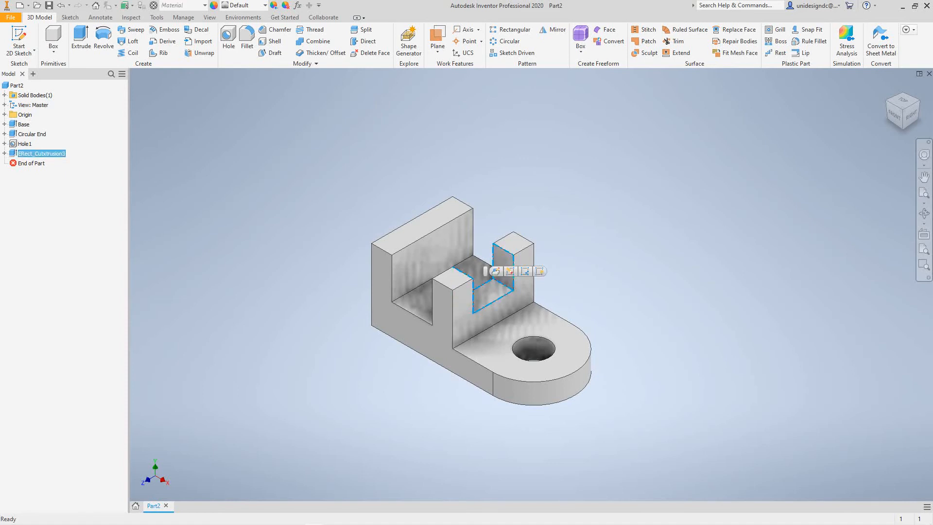
left_click(42, 154)
type("Rec_Cut")
key("Return")
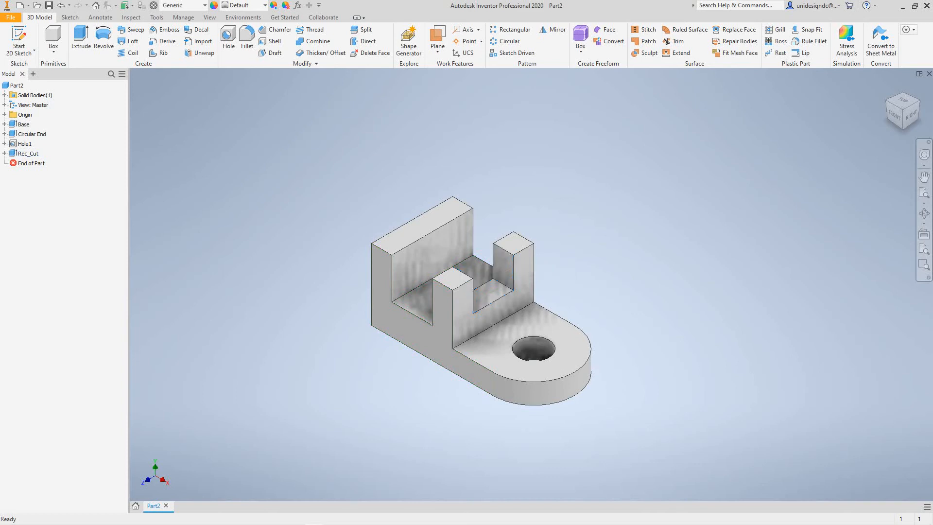
- Edit the Rec_Cut feature so its cut extends Through All, slotting both upright walls
left_click(28, 154)
right_click(33, 154)
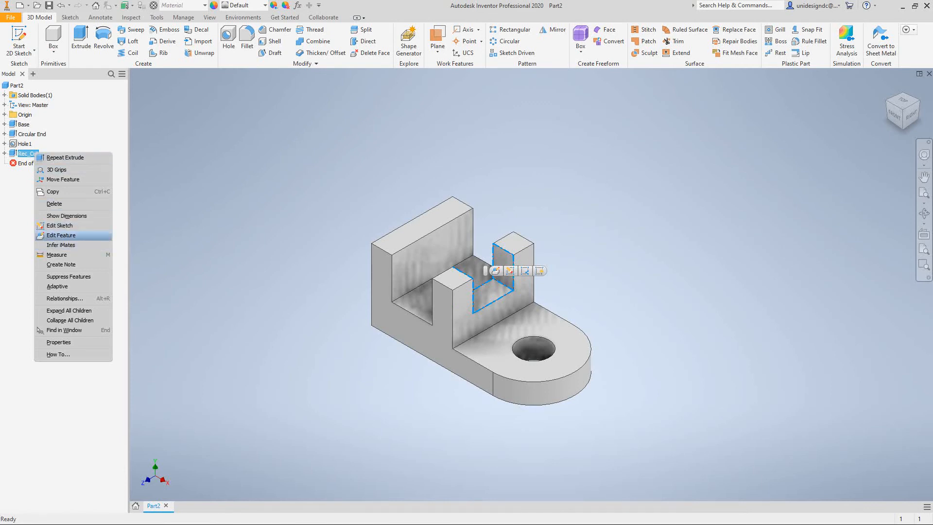
left_click(60, 235)
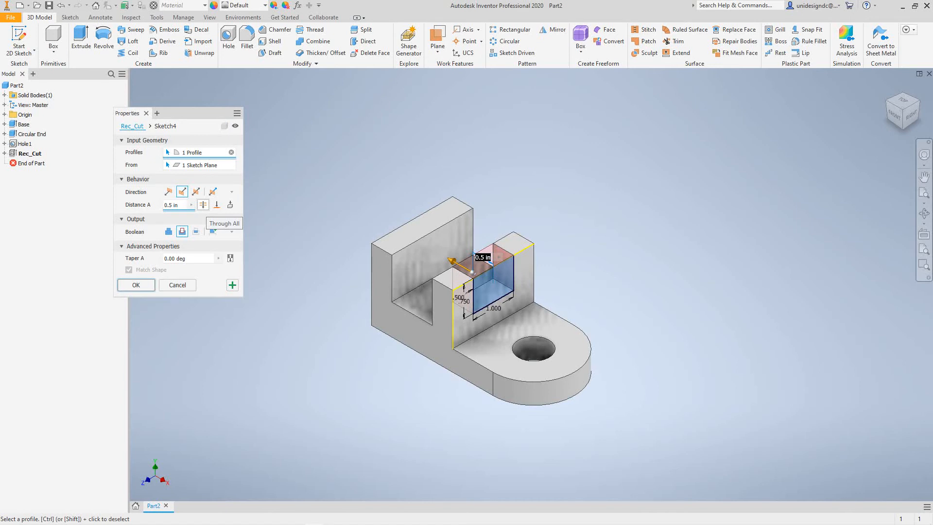
left_click(203, 204)
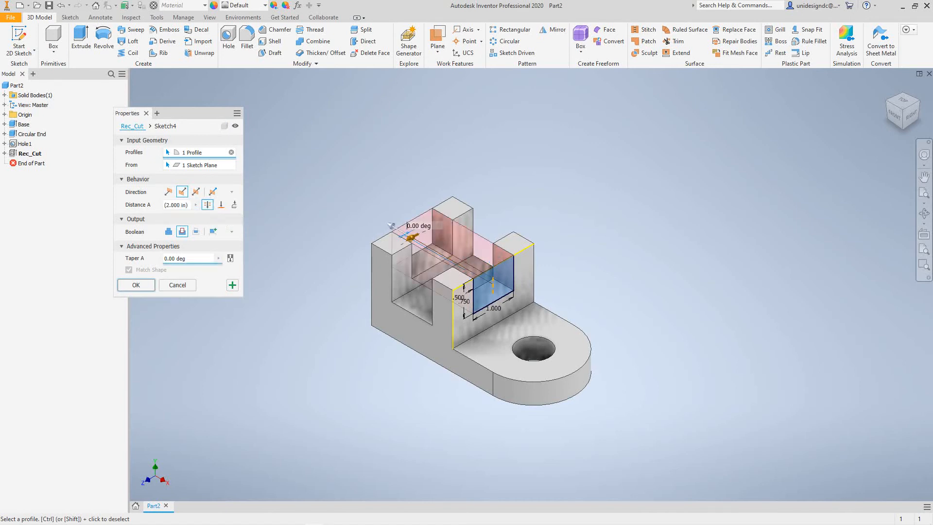
left_click(137, 285)
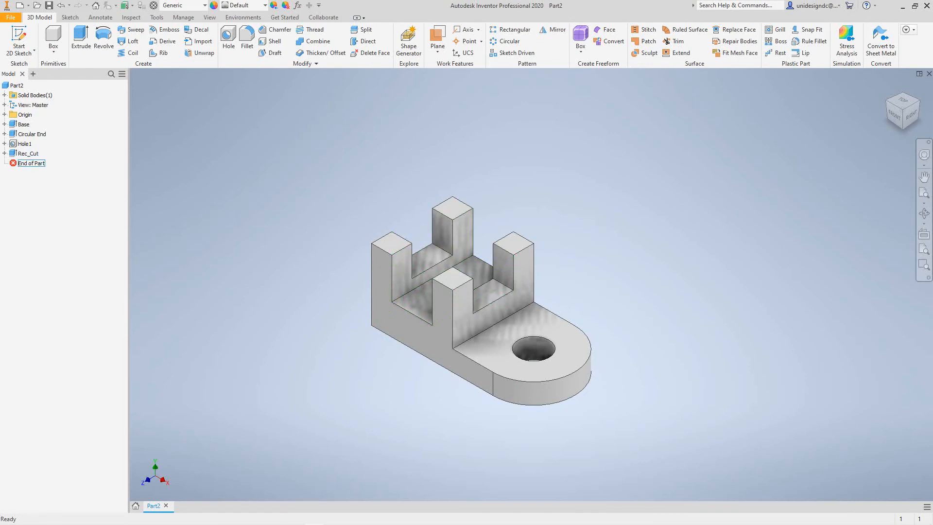
- Review the geometry belonging to the Base, Circular End, Hole1 and Rec_Cut features one by one
left_click(23, 124)
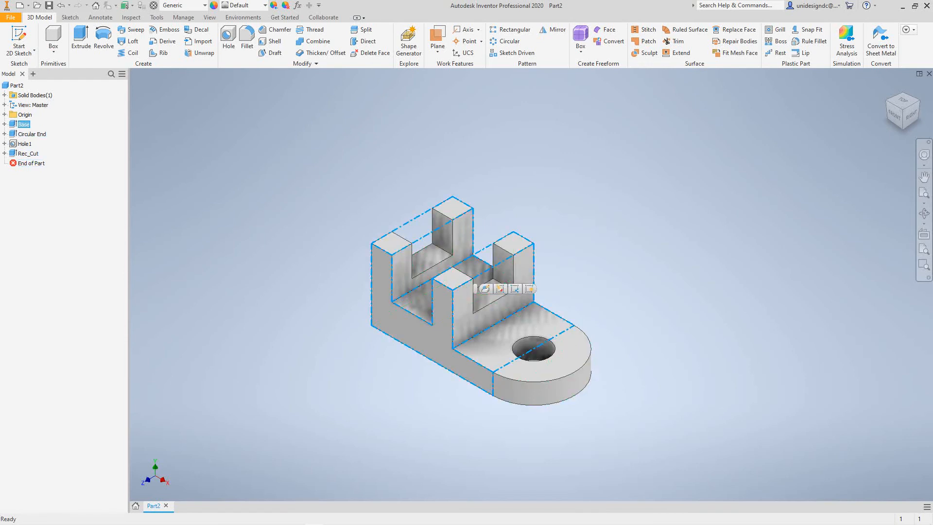
key("Escape")
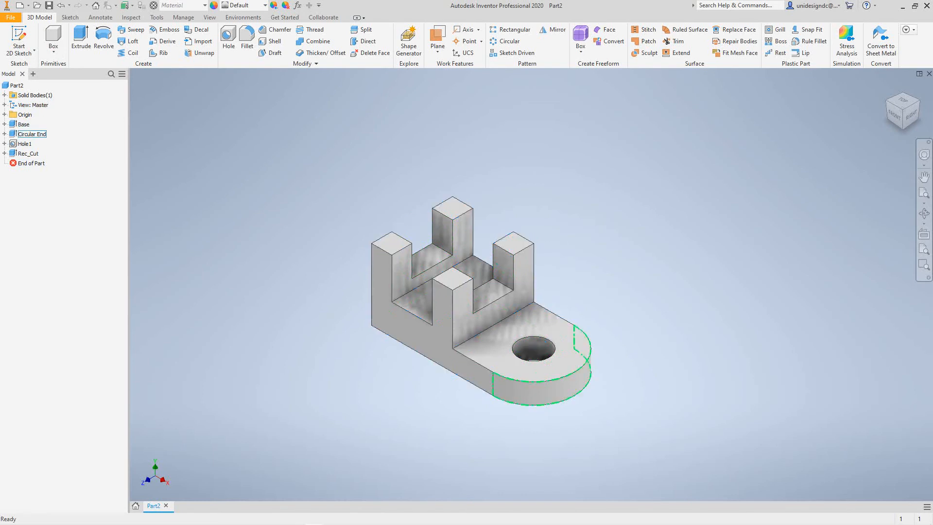
left_click(32, 134)
key("Escape")
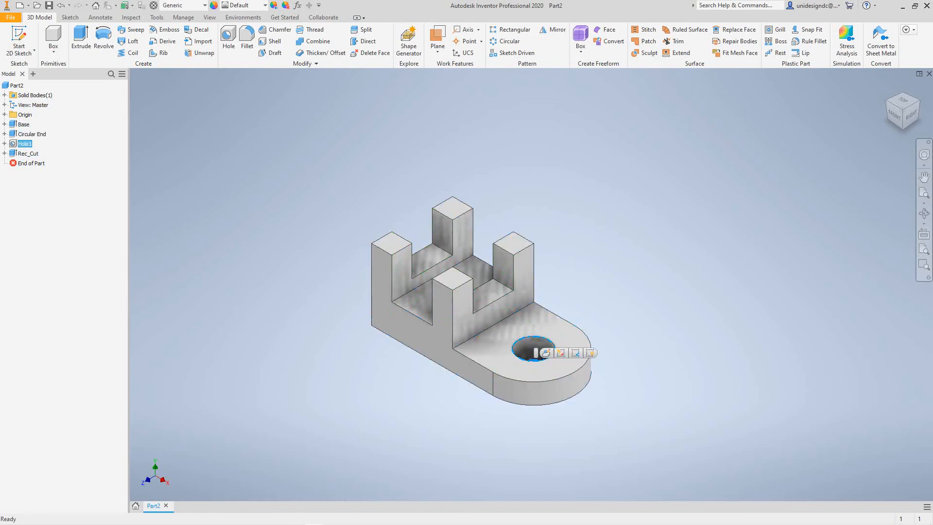
left_click(29, 154)
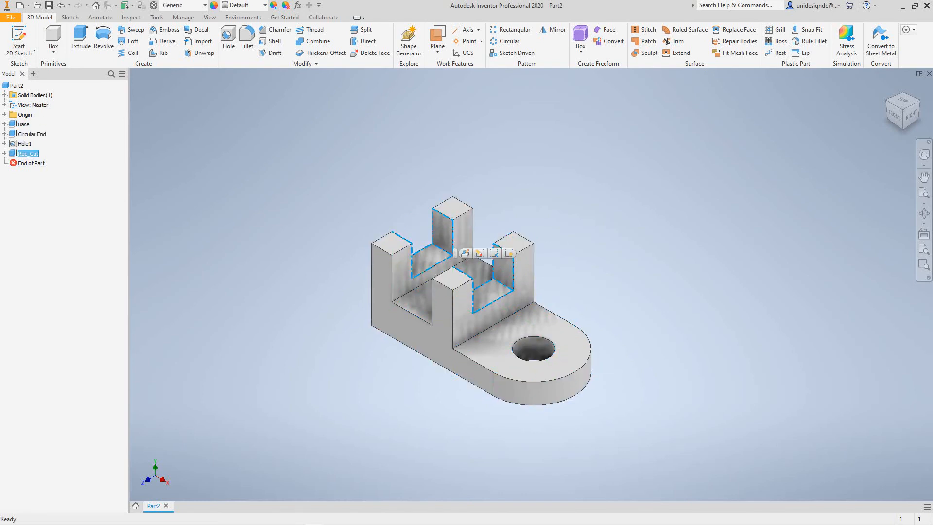
key("Escape")
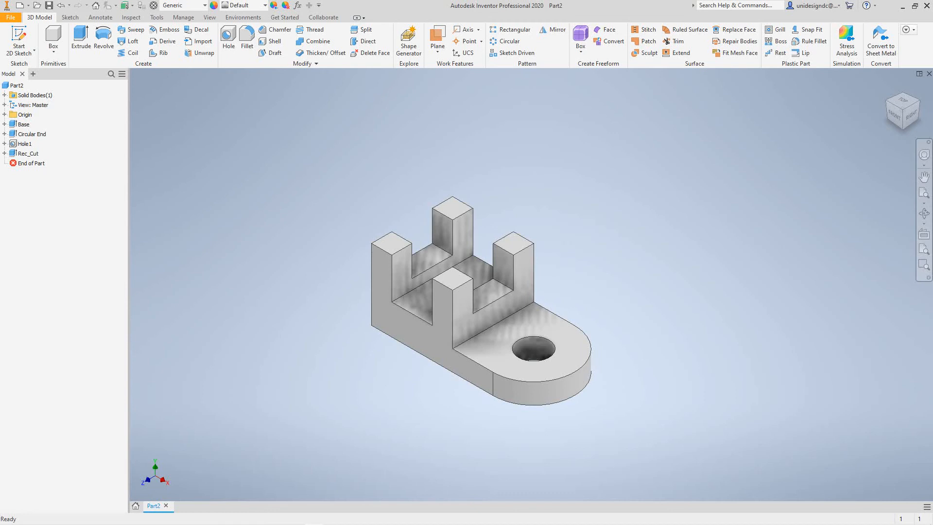
- Open the Base feature's profile sketch for editing
key("F6")
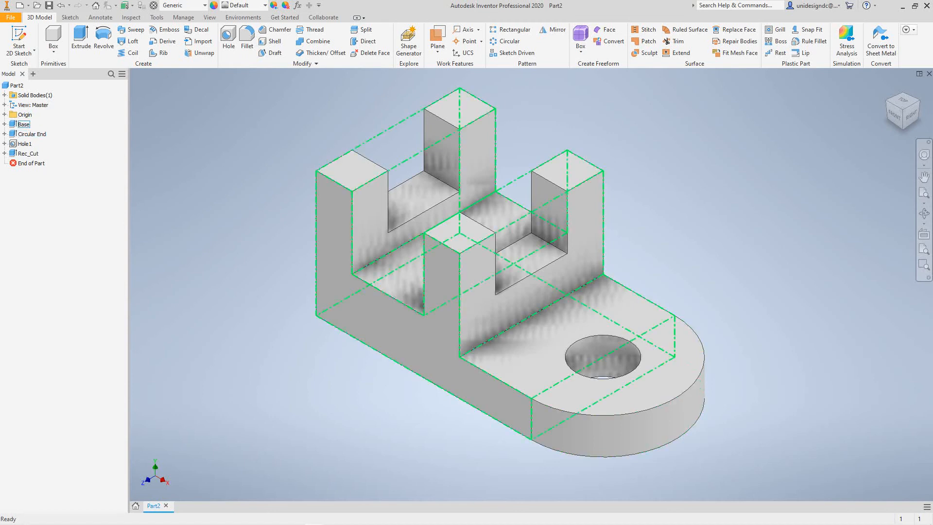
left_click(23, 124)
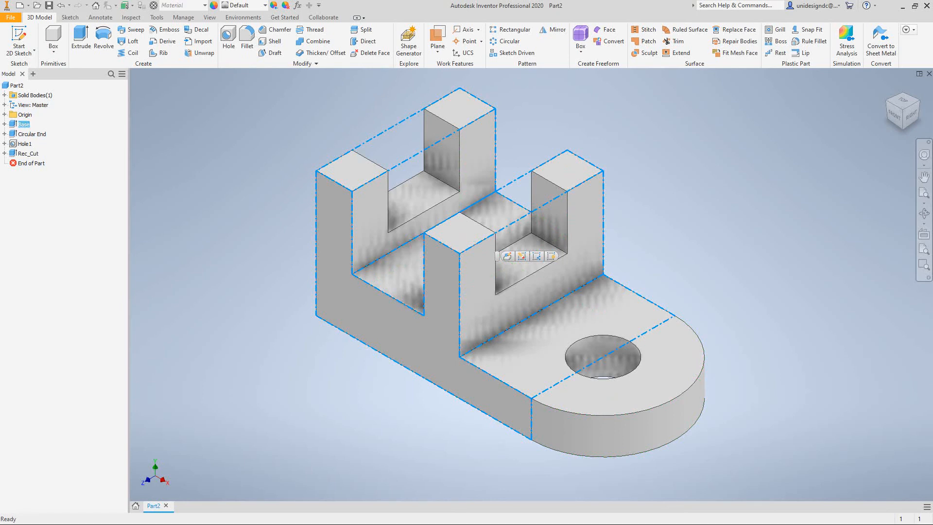
right_click(78, 126)
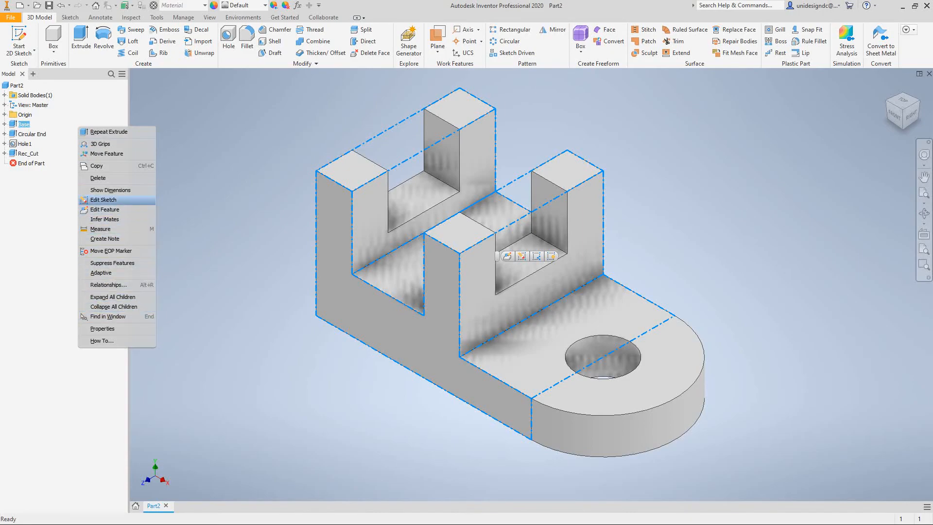
left_click(103, 200)
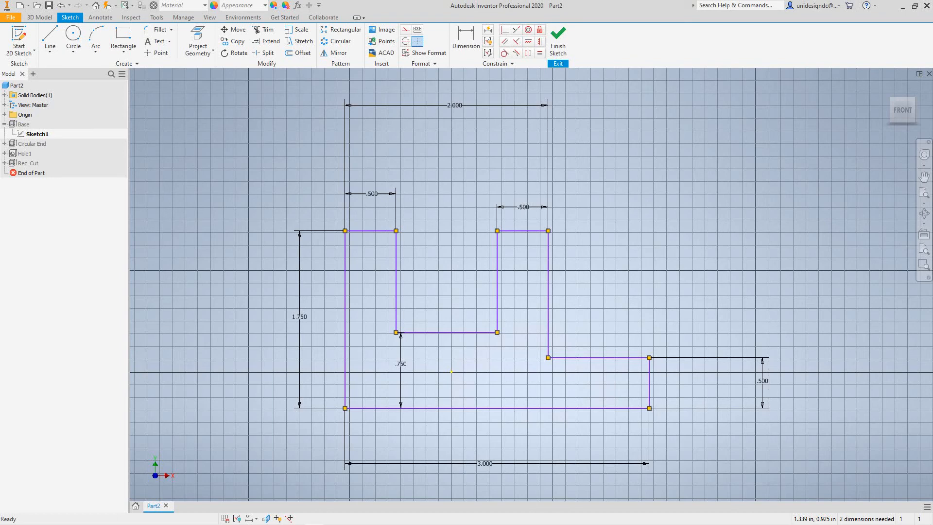
middle_click_drag(599, 320, 552, 276)
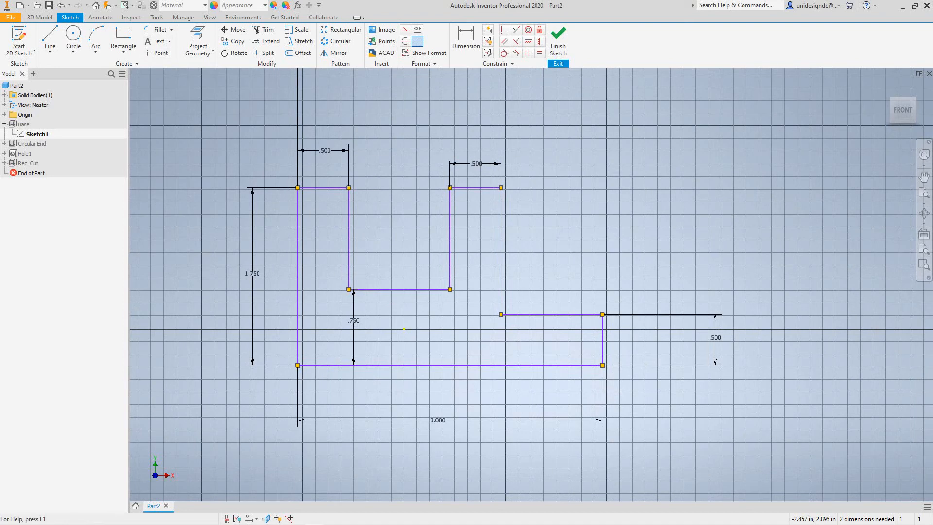
- Fillet the base profile's inner corner between the upright wall and the foot with a 0.250 in radius, and finish the sketch
left_click(158, 30)
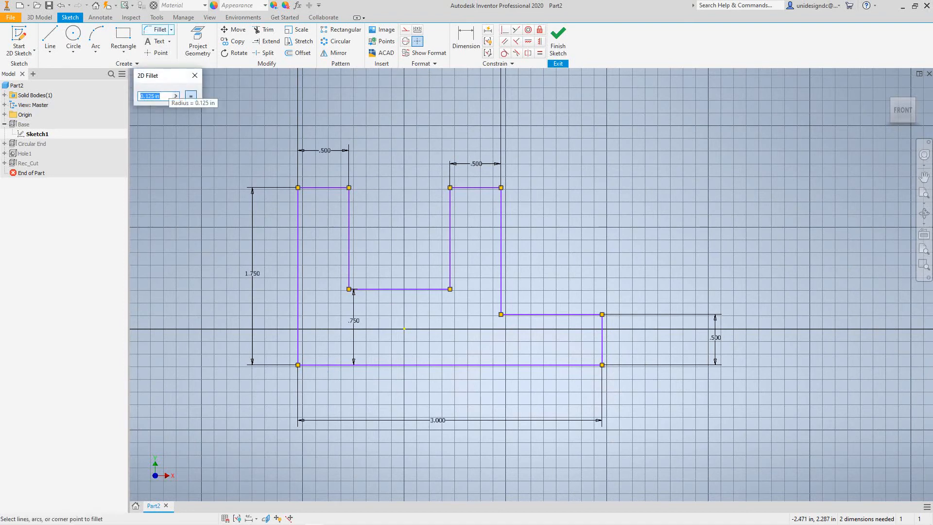
left_click_drag(146, 96, 154, 97)
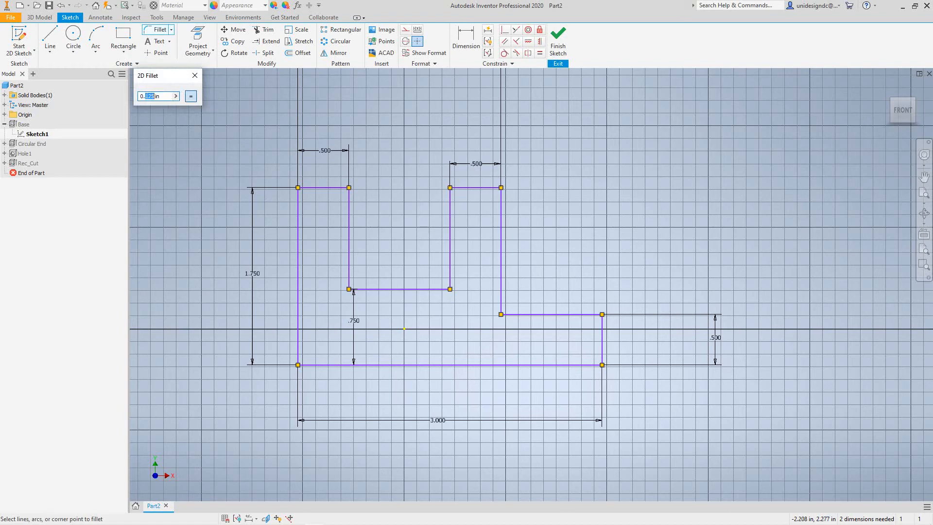
type(".250")
key("BackSpace")
left_click(535, 314)
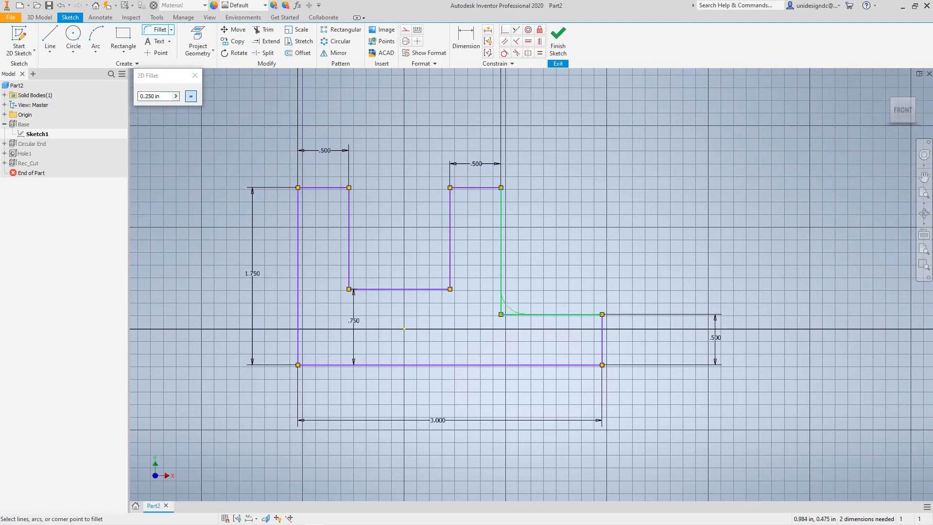
left_click(500, 296)
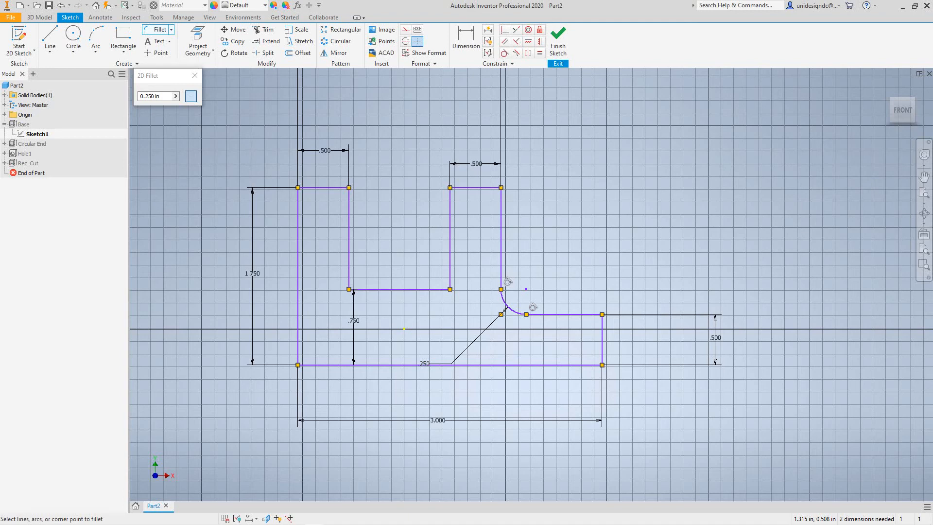
left_click(195, 75)
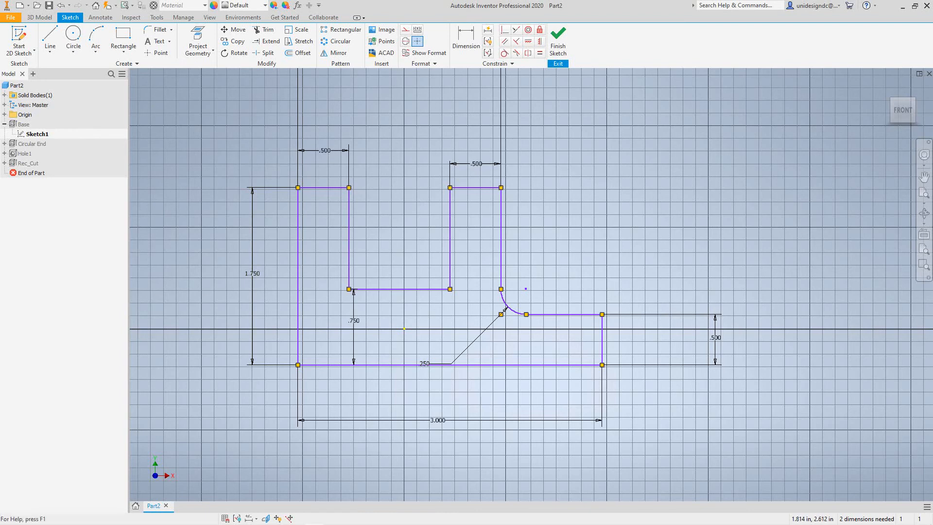
left_click(558, 39)
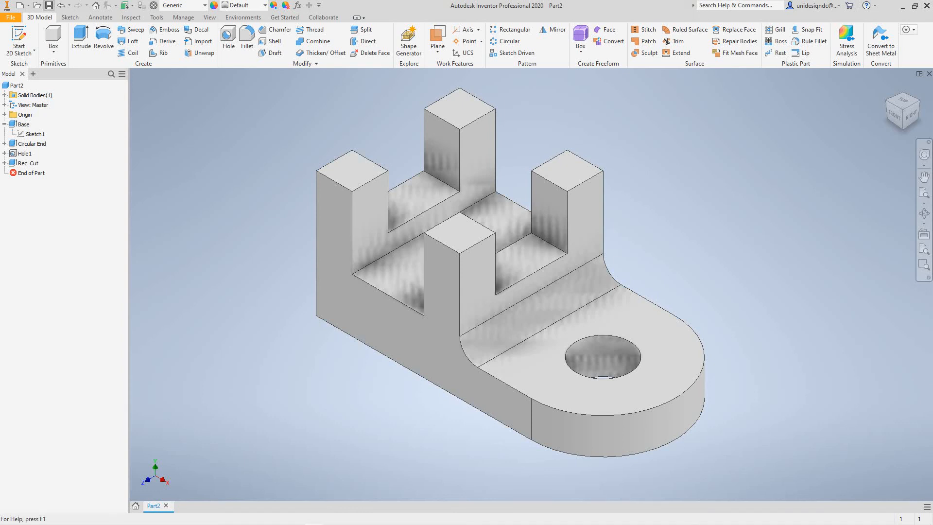
- Save the part as Saddle_Bracket.ipt in the ProjectTraining folder
key("ctrl+s")
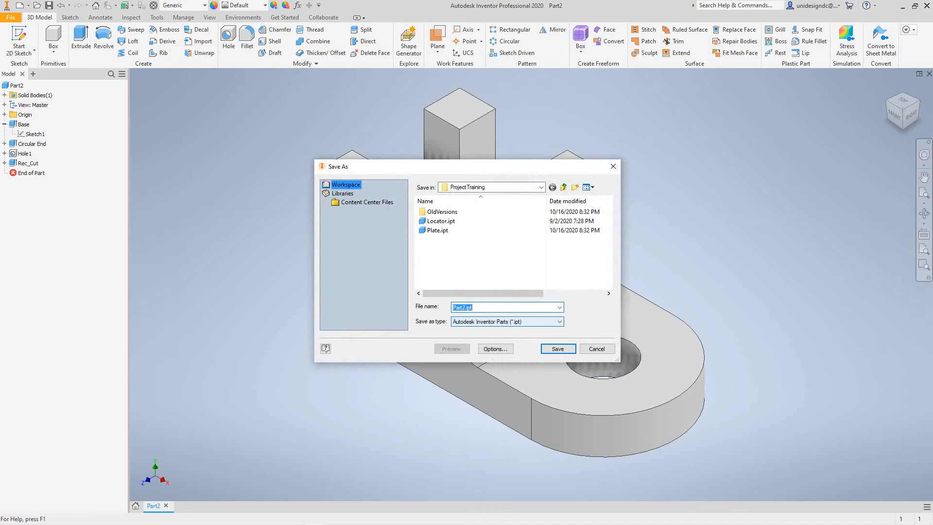
left_click(457, 307)
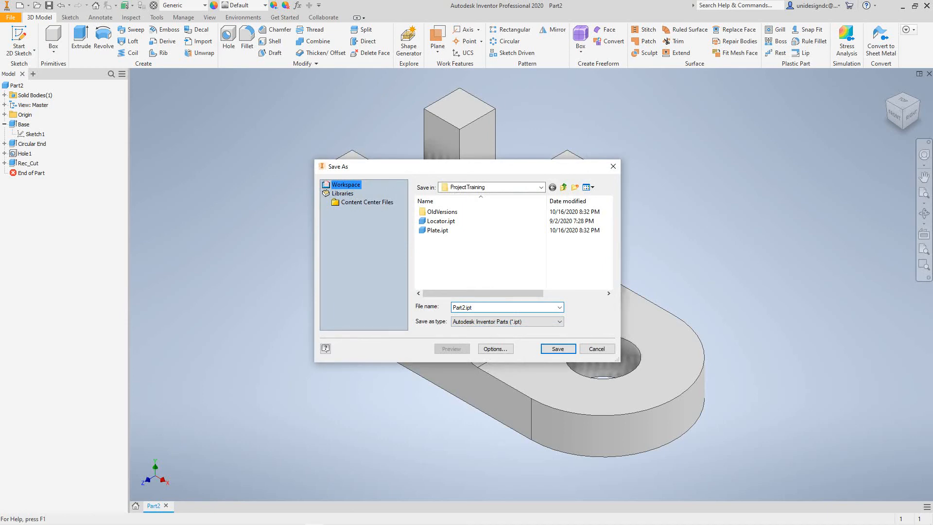
key("shift+Right")
key("shift+Right")
key("shift+Right")
key("shift+Right")
type("Saddle")
key("BackSpace")
type("_Bracket")
left_click(558, 348)
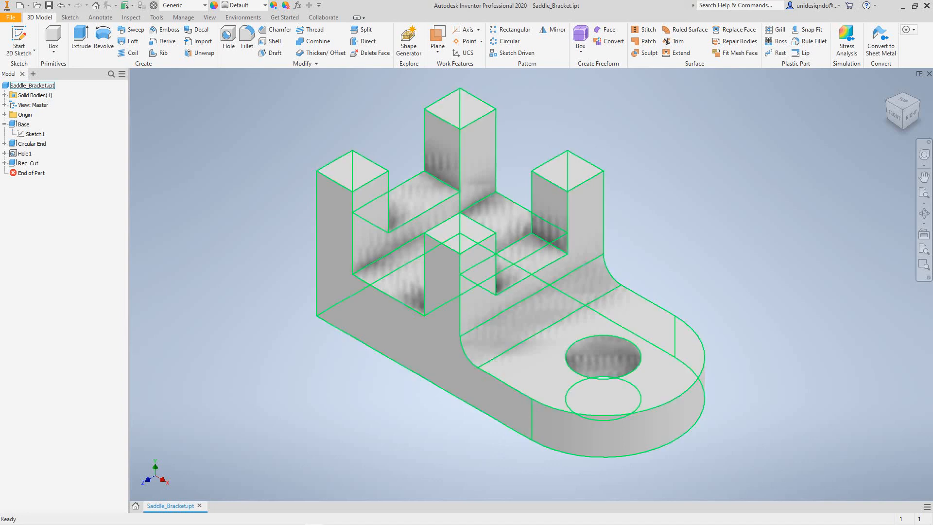
- Open the iProperties of the Saddle_Bracket.ipt part and display its physical properties
right_click(39, 86)
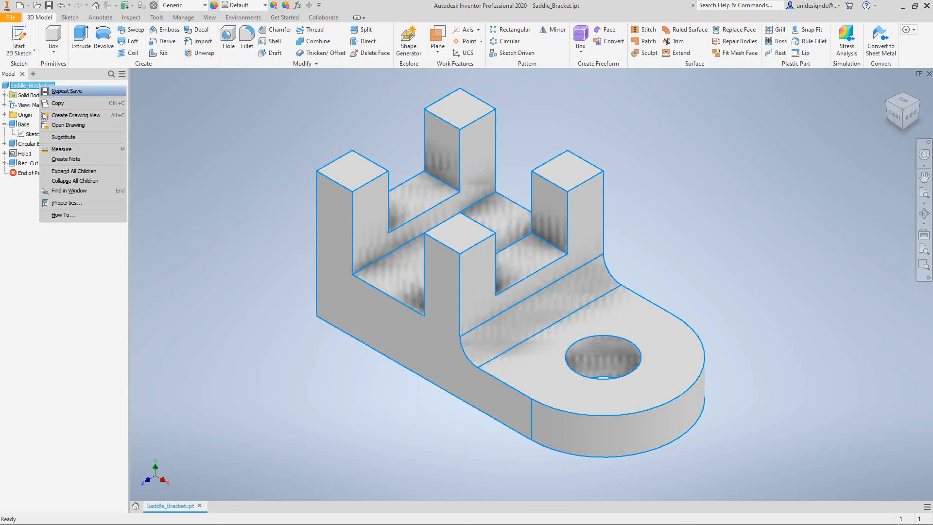
left_click(66, 203)
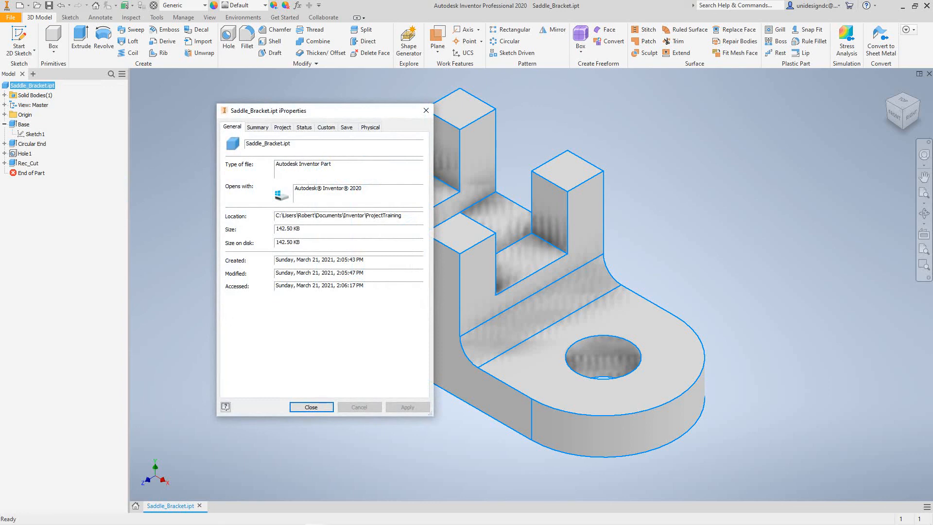
left_click(370, 127)
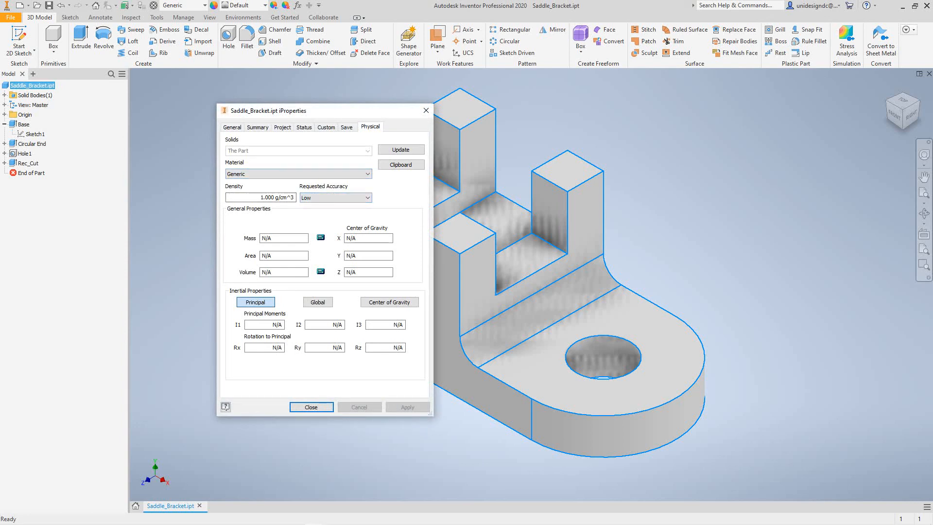
- Assign Aluminum 6061 as the bracket's material and apply the change
left_click(368, 174)
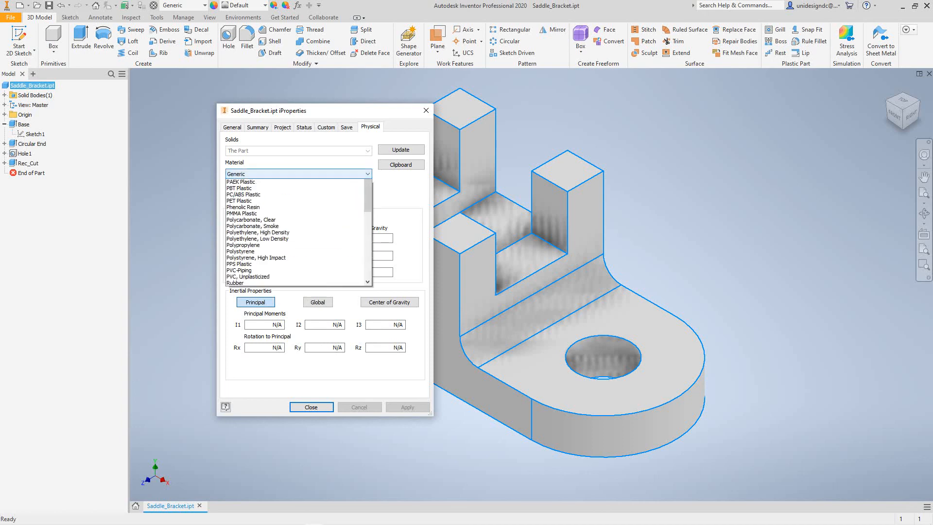
scroll(294, 274, "up", 2)
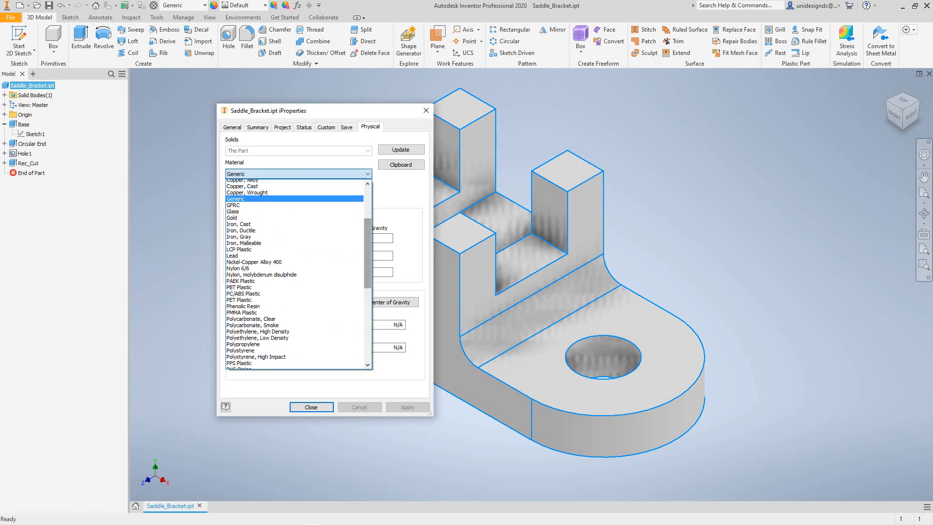
scroll(294, 274, "up", 4)
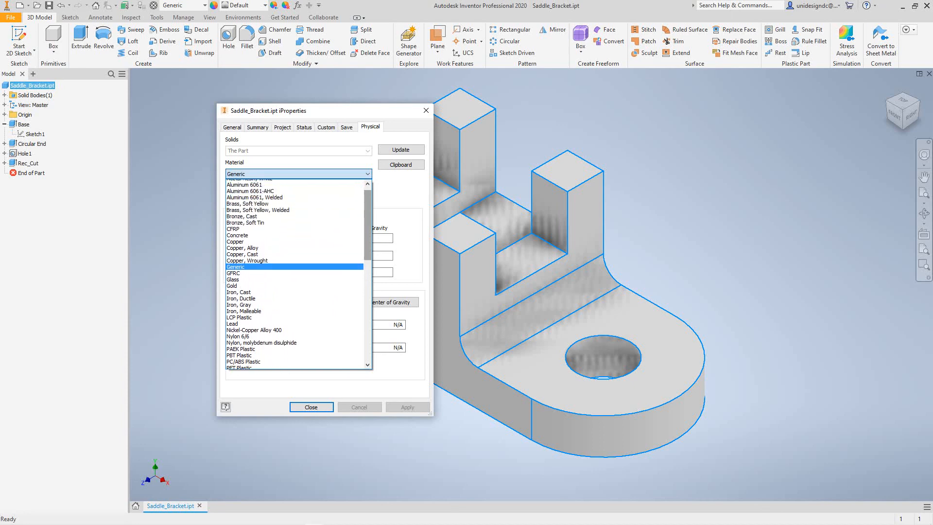
left_click(245, 201)
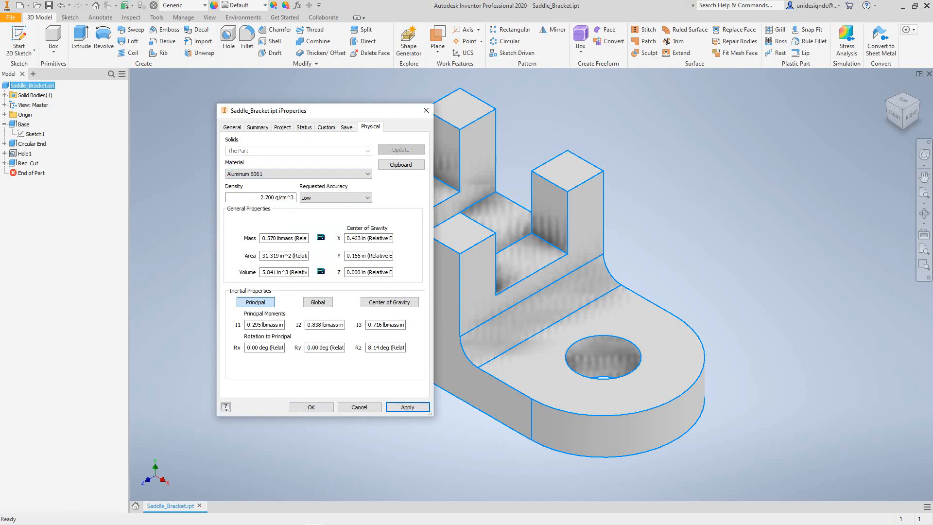
left_click(407, 408)
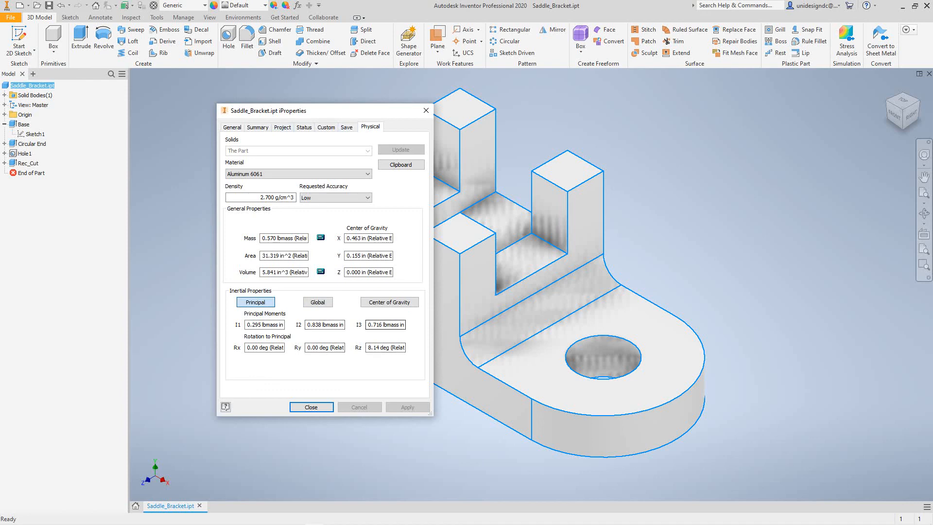
- Widen the iProperties dialog, move it aside, and show the part's global inertial properties
left_click_drag(433, 233, 492, 232)
left_click_drag(386, 110, 345, 132)
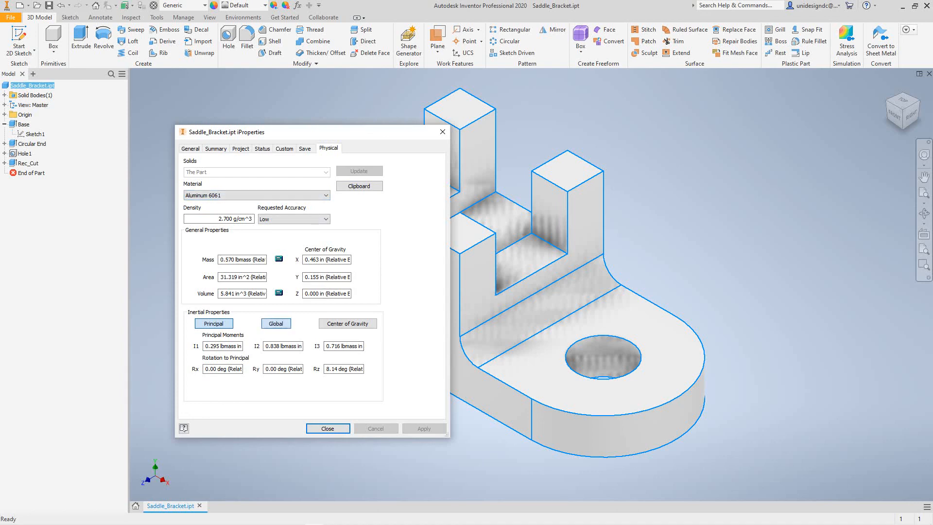
left_click(275, 323)
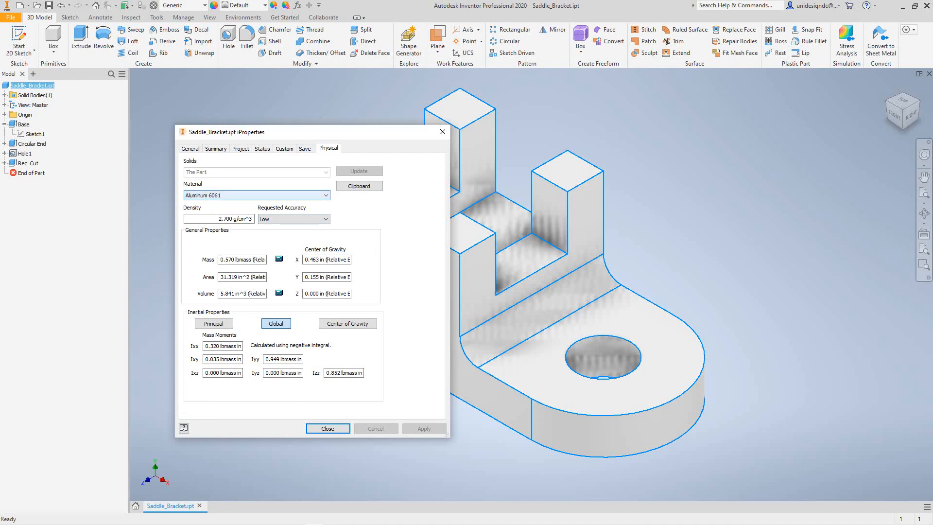
- Change the bracket's material to Iron, Cast, apply it, and close the iProperties dialog
left_click(256, 195)
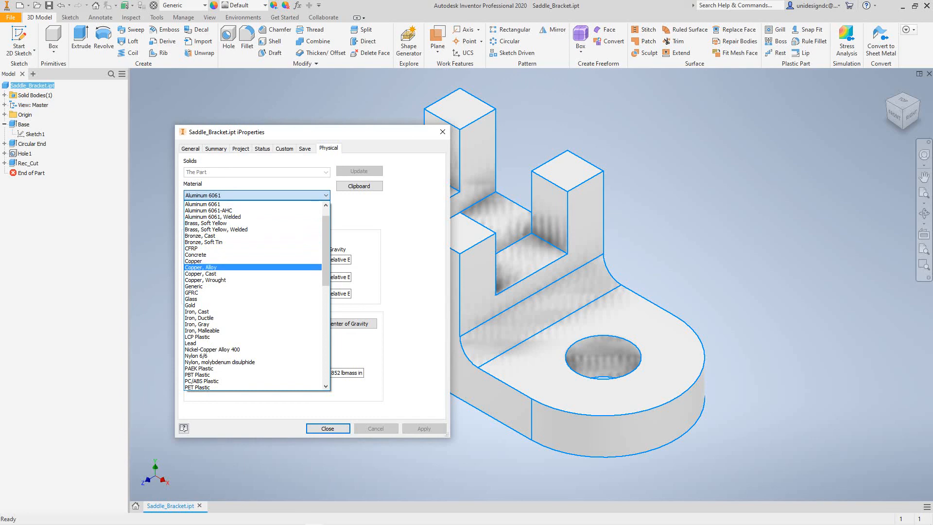
scroll(255, 295, "down", 1)
left_click(253, 293)
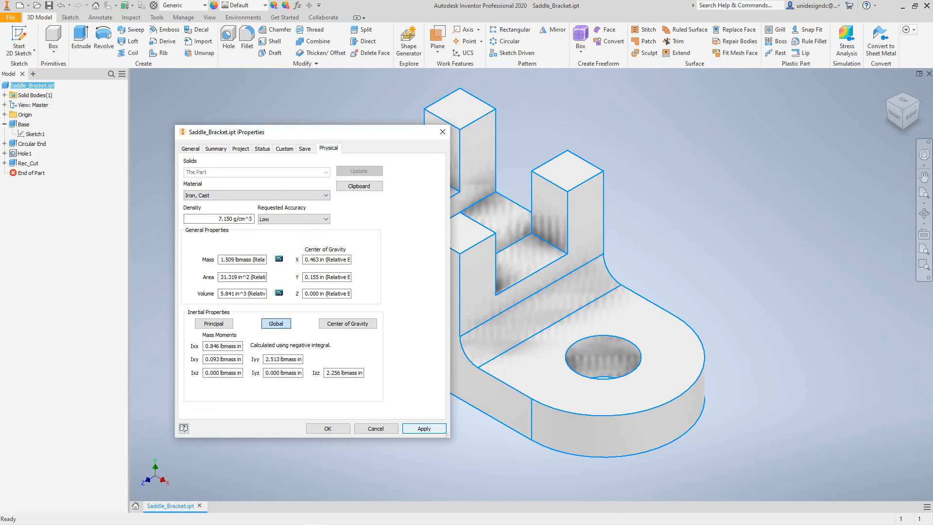
left_click(424, 428)
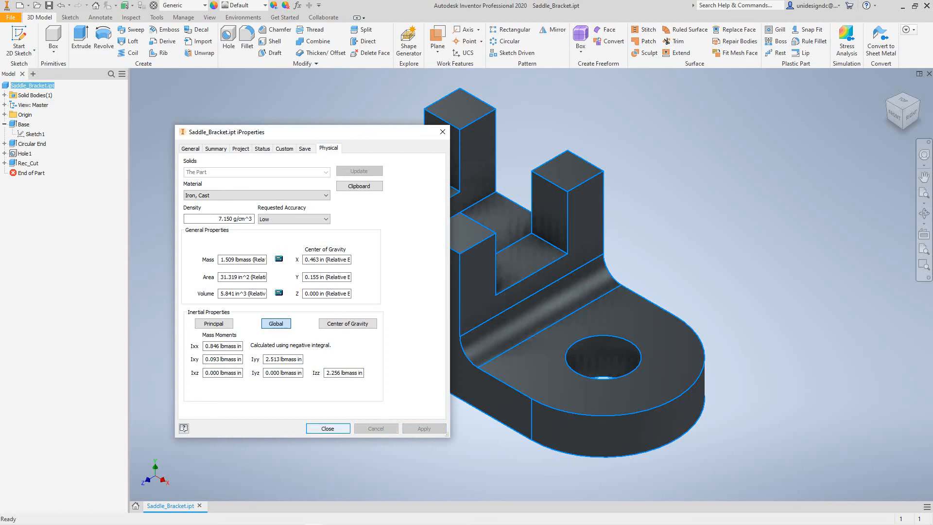
left_click(327, 428)
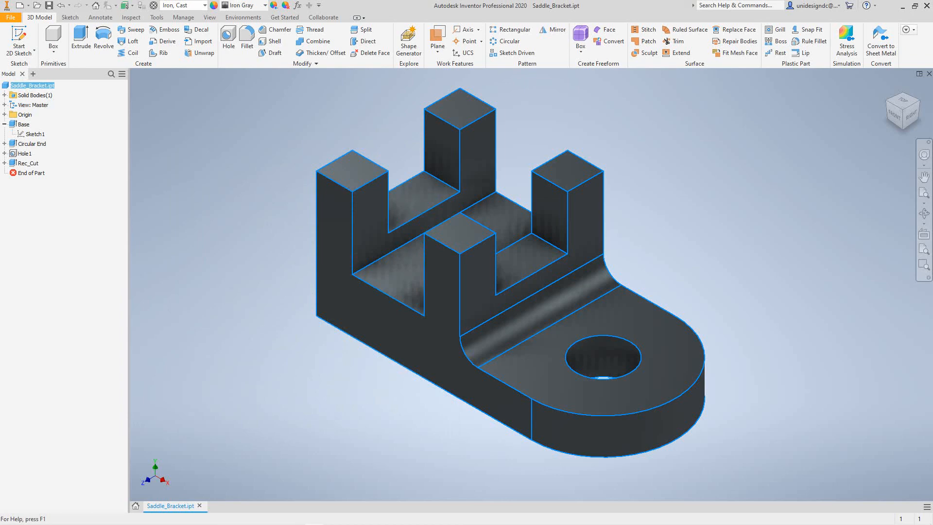
scroll(255, 187, "down", 6)
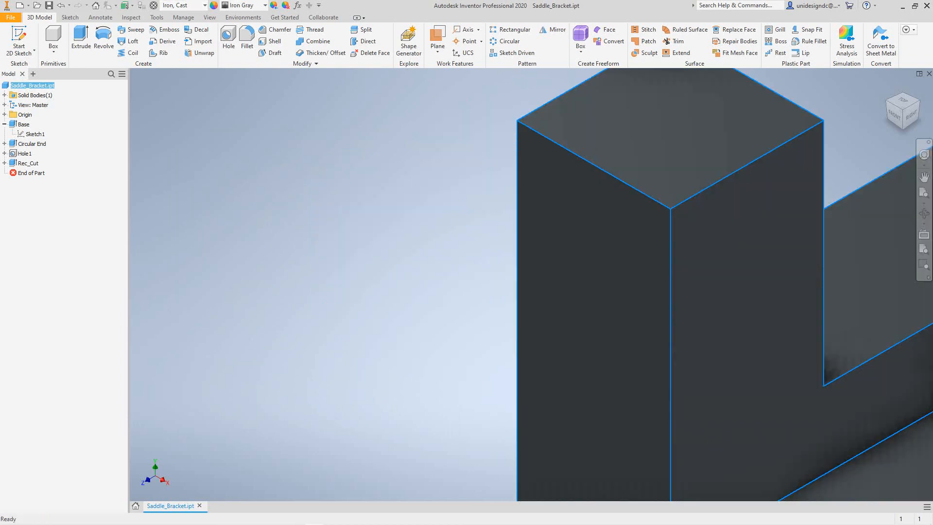
scroll(291, 201, "up", 7)
key("Escape")
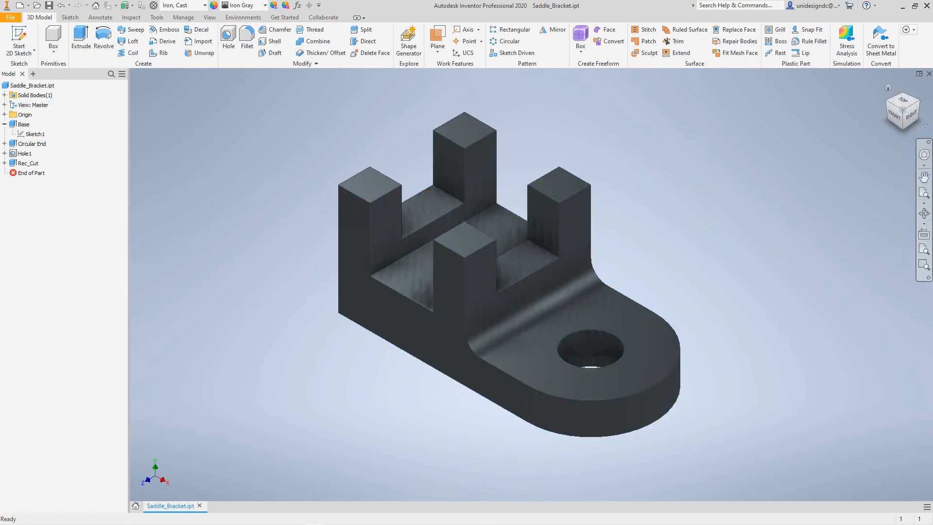
scroll(826, 174, "up", 5)
scroll(826, 173, "down", 6)
middle_click_drag(826, 173, 850, 187)
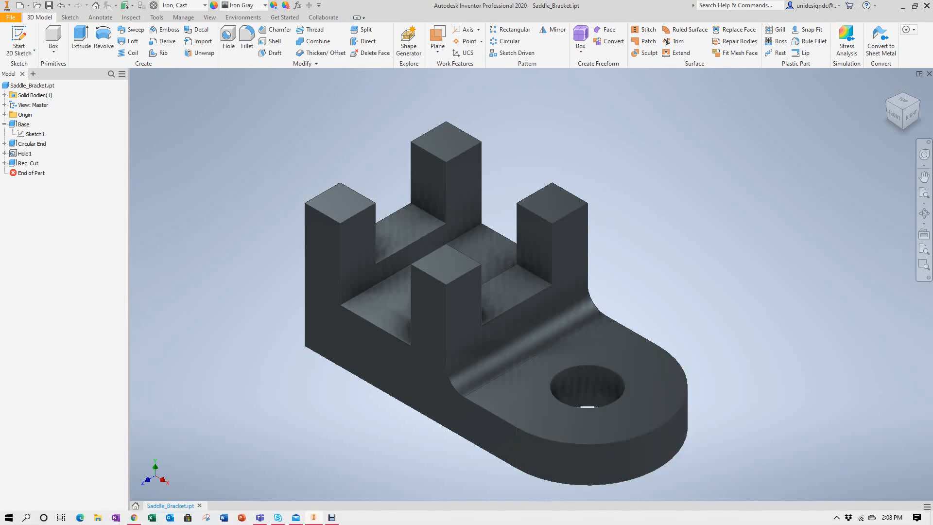
left_click(332, 517)
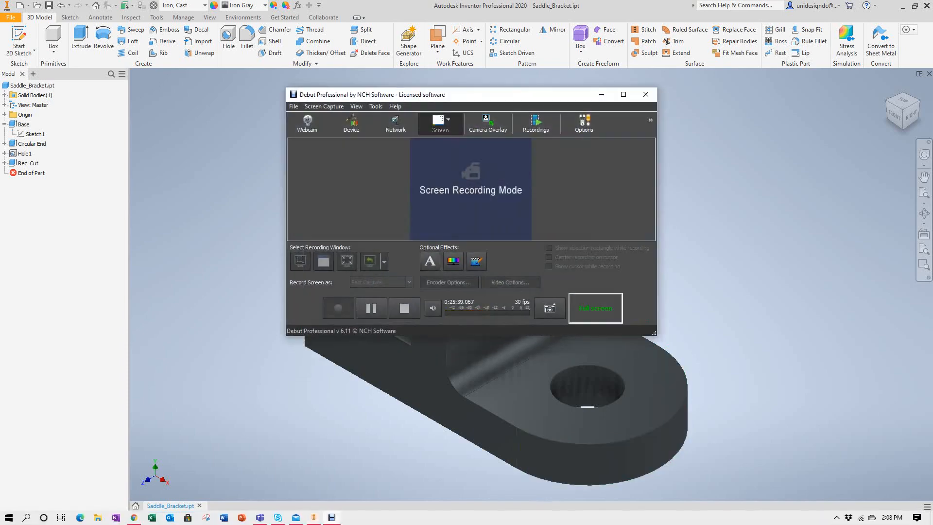